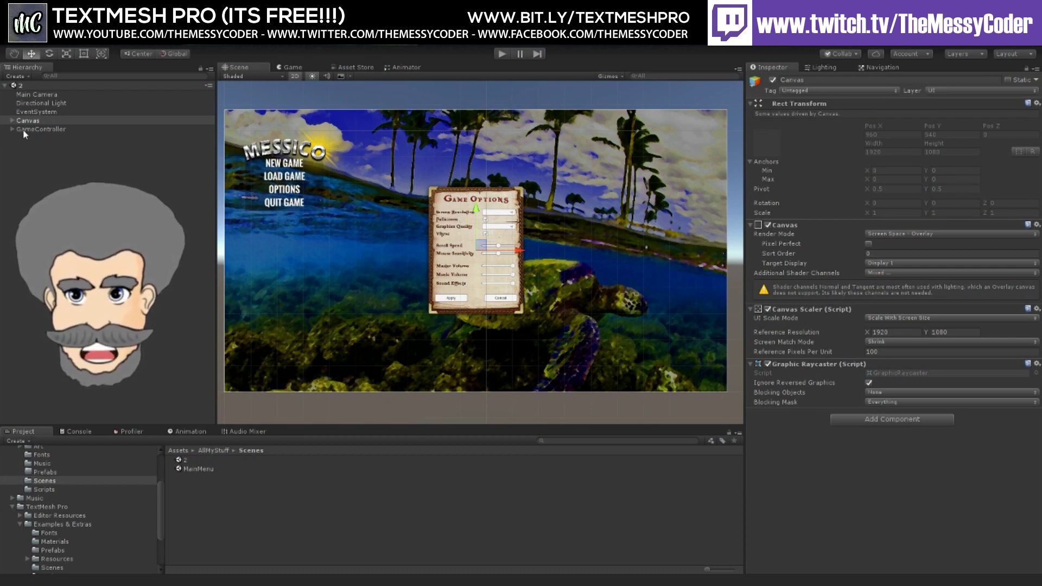
Step: Expand Canvas > UI > MainMenu > Settings > Panel > Container and frame the Game Options Label
click(12, 121)
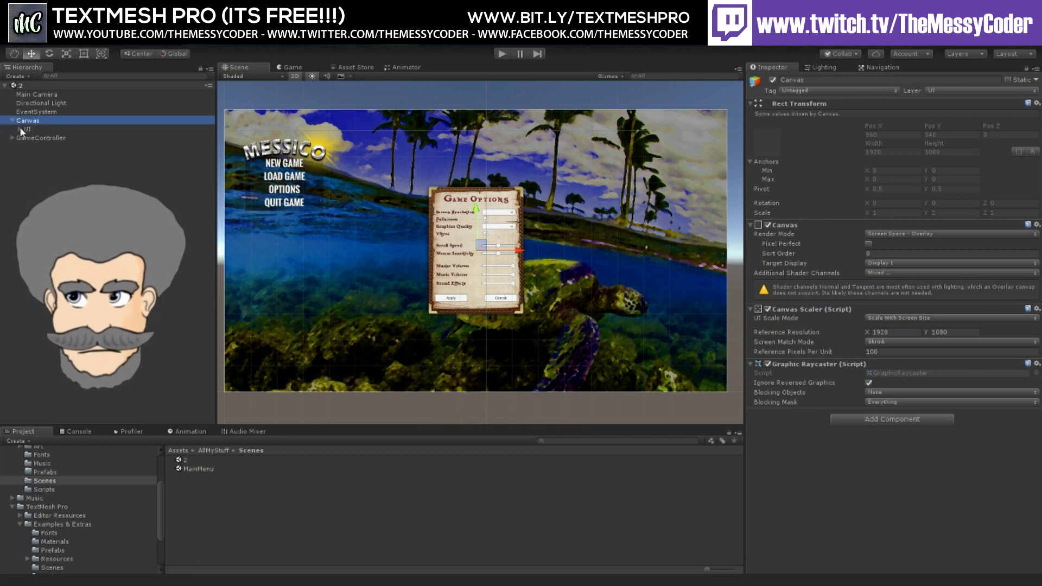
click(20, 129)
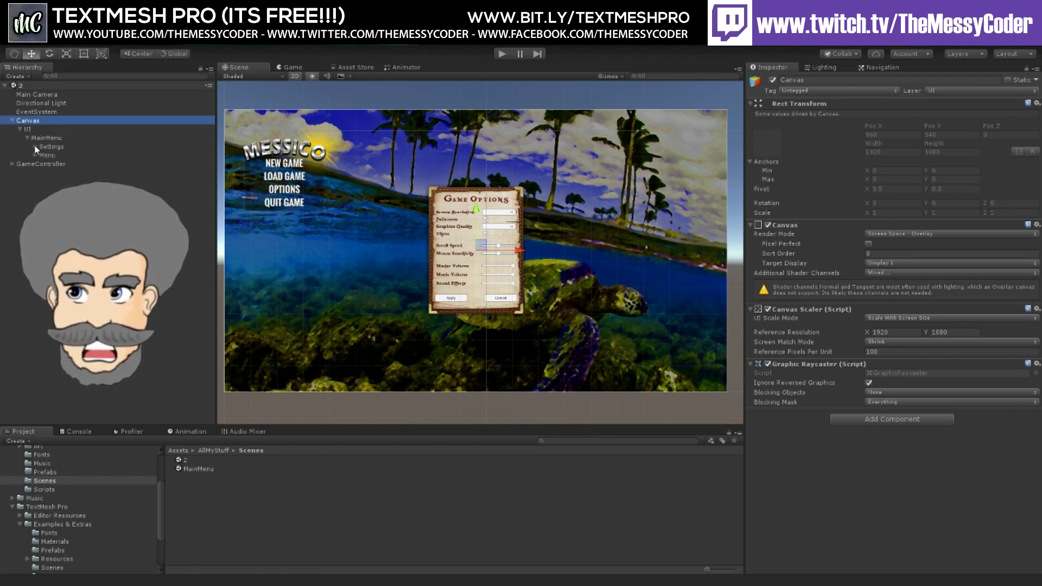
click(34, 156)
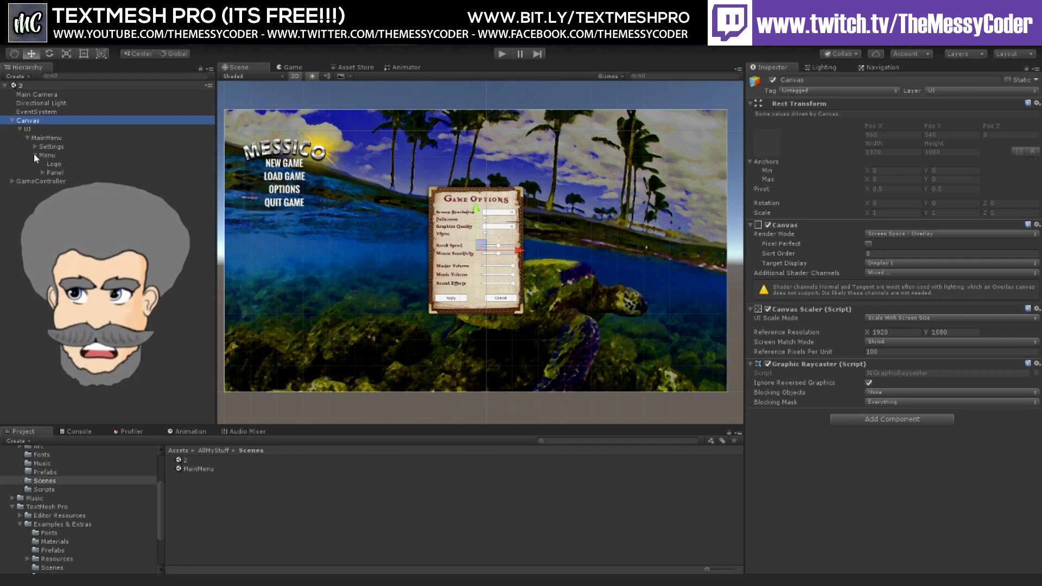
click(36, 146)
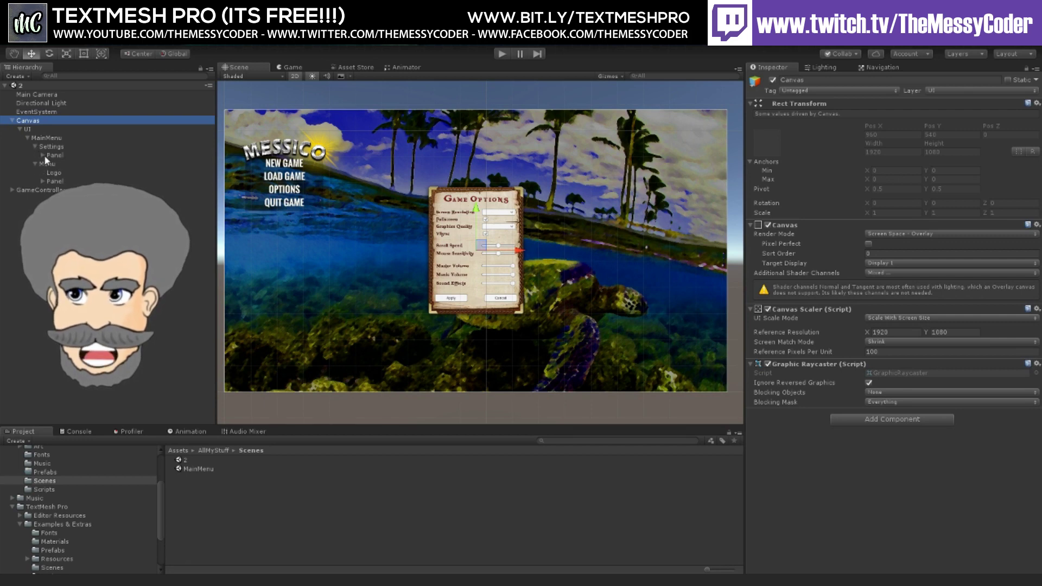
click(44, 155)
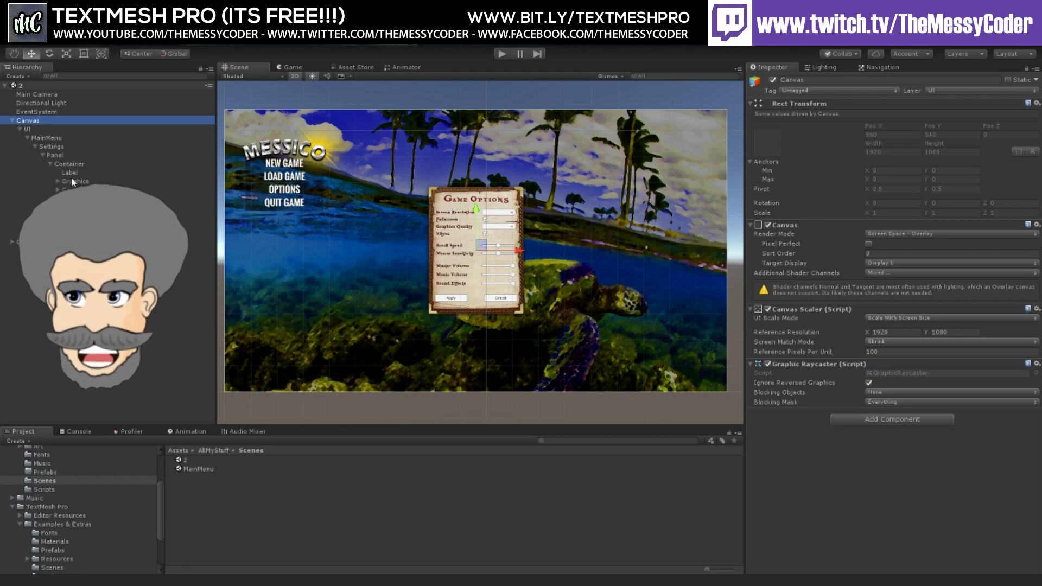
click(71, 172)
key(f)
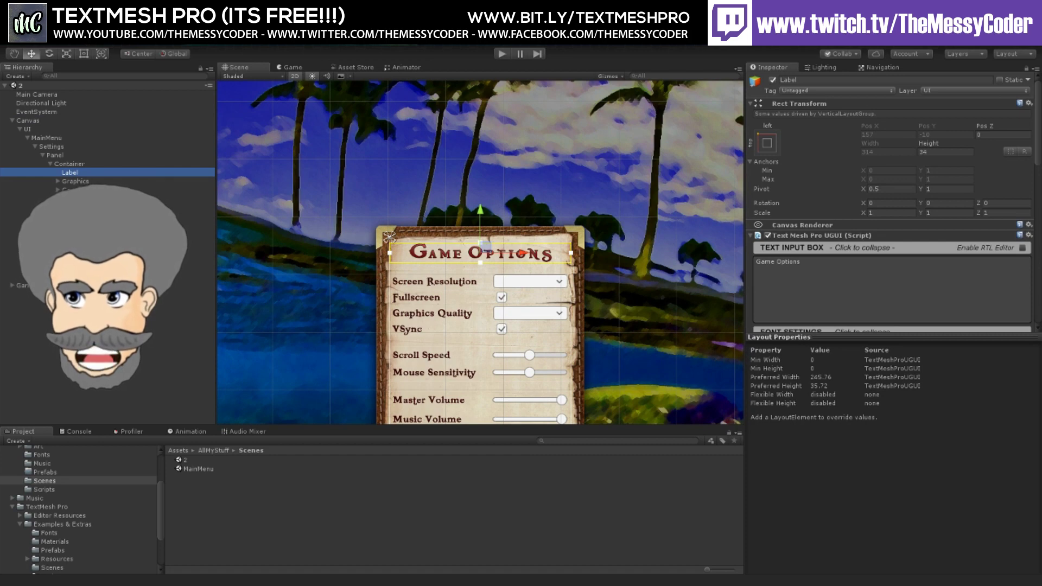
Step: Inspect the Sound Effects row and label, then the Apply button and its Arial Text child
middle_drag(441, 332, 440, 214)
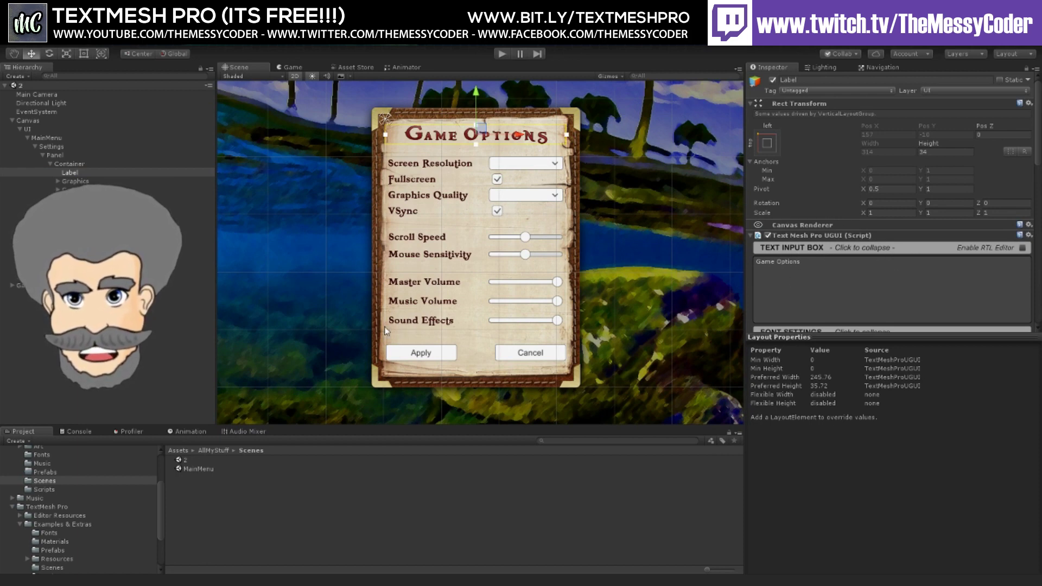
click(82, 224)
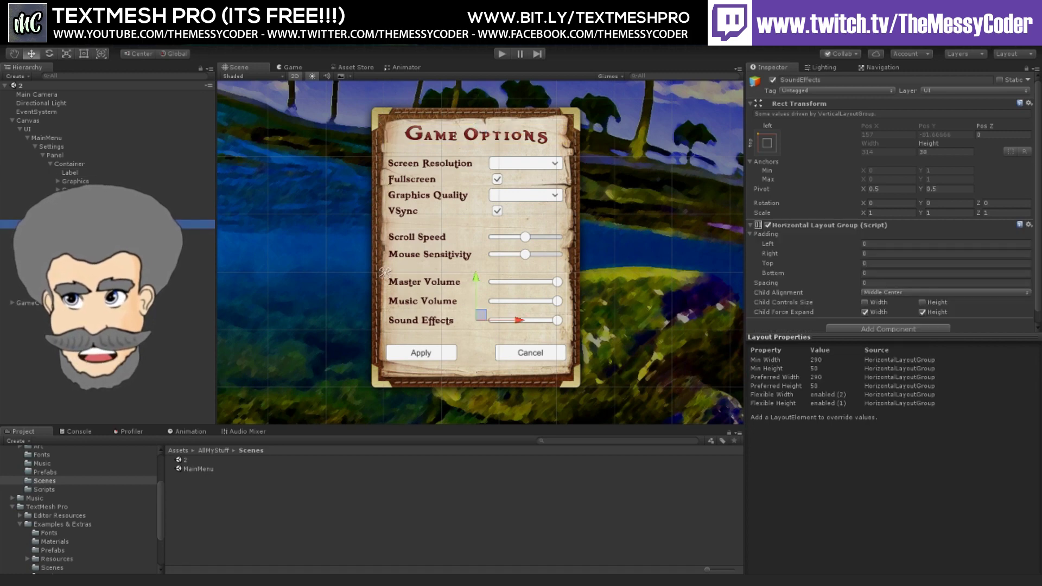
click(384, 310)
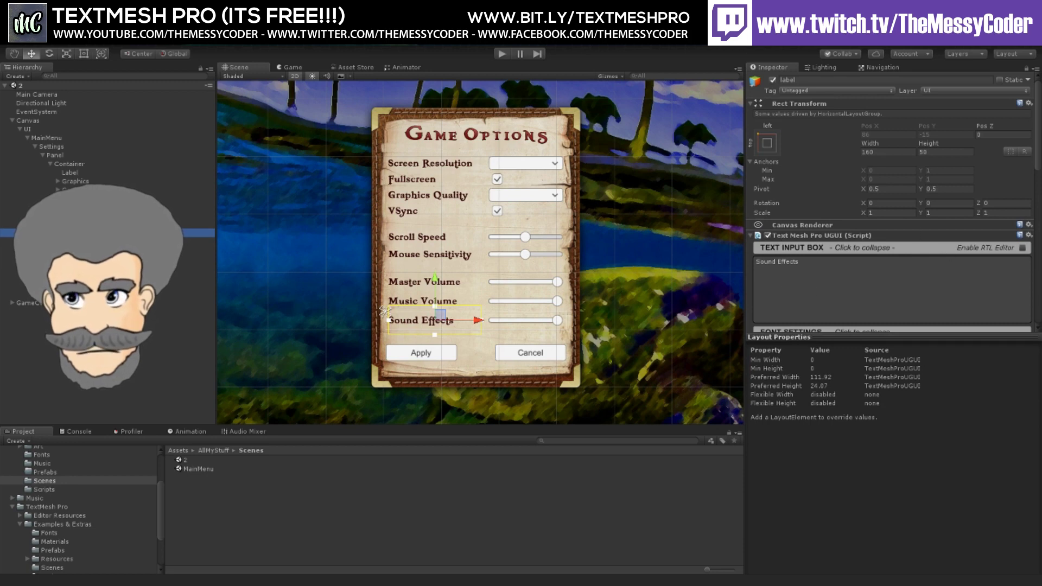
click(386, 353)
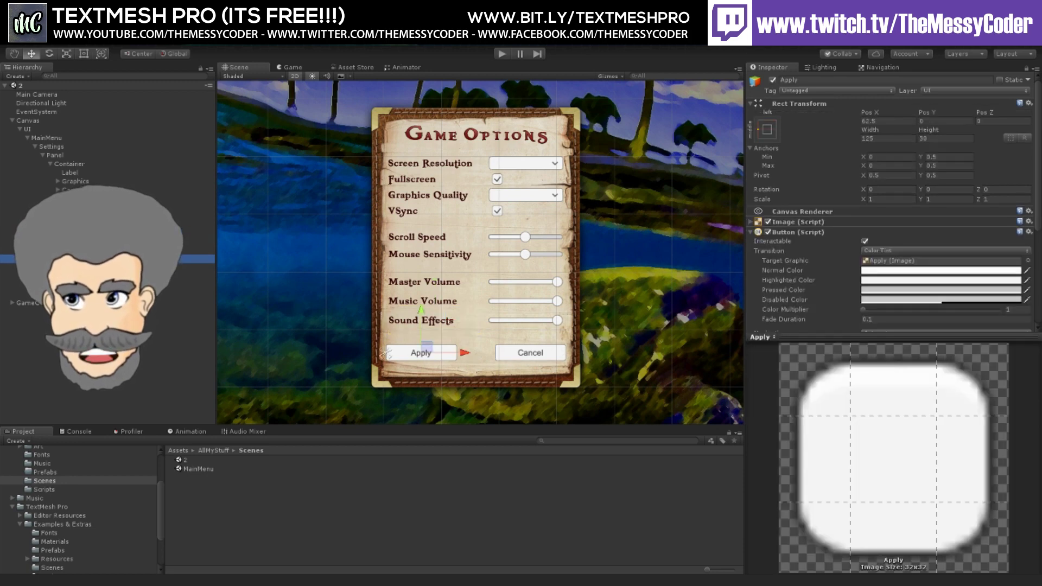
click(386, 352)
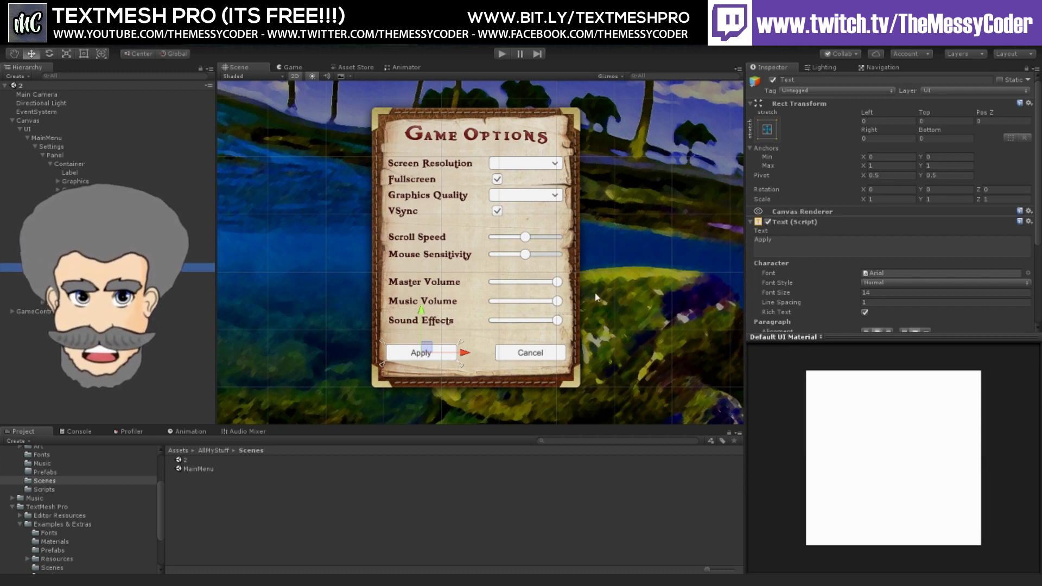
Step: Zoom and pan the Scene view close onto the Apply button and Sound Effects label
middle_drag(429, 365, 444, 335)
scroll(444, 334, up, 10)
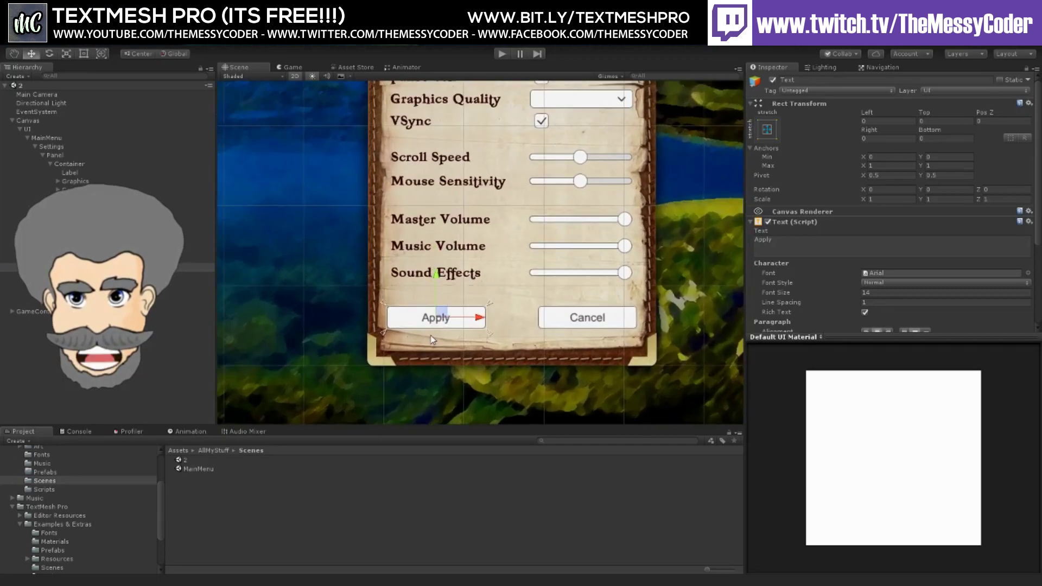
scroll(473, 317, up, 6)
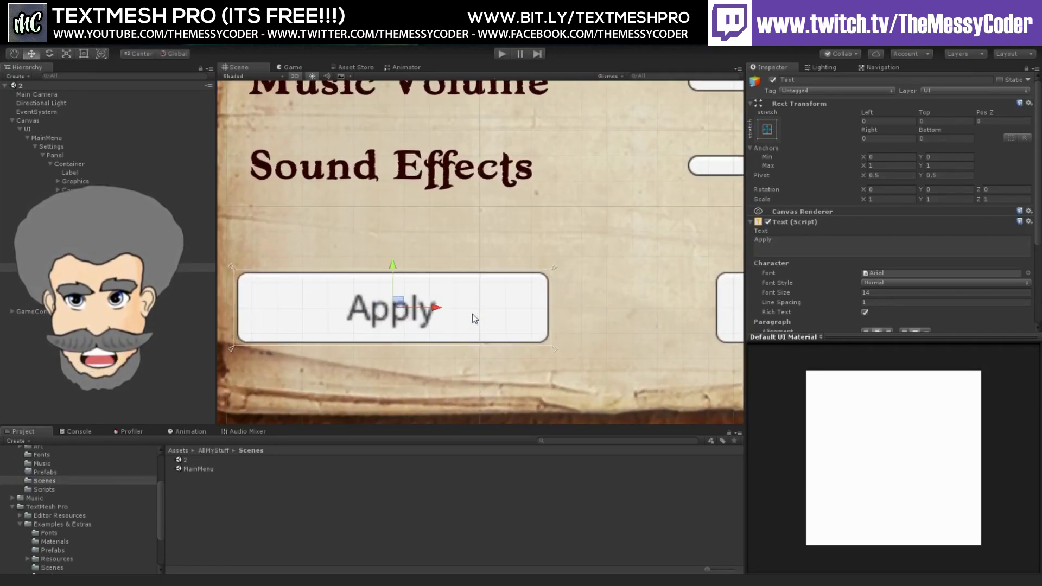
middle_drag(448, 310, 470, 322)
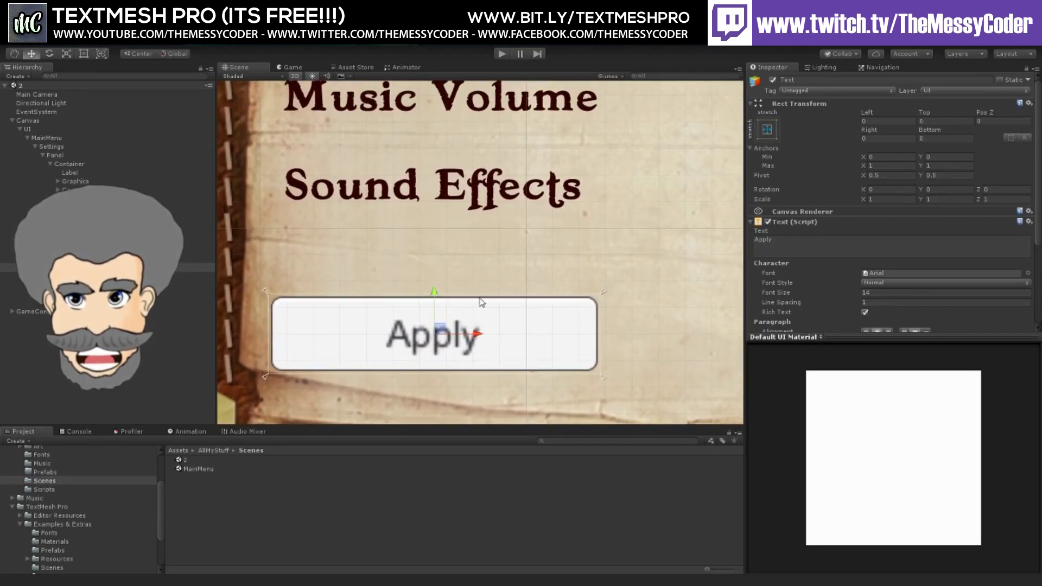
scroll(480, 302, up, 1)
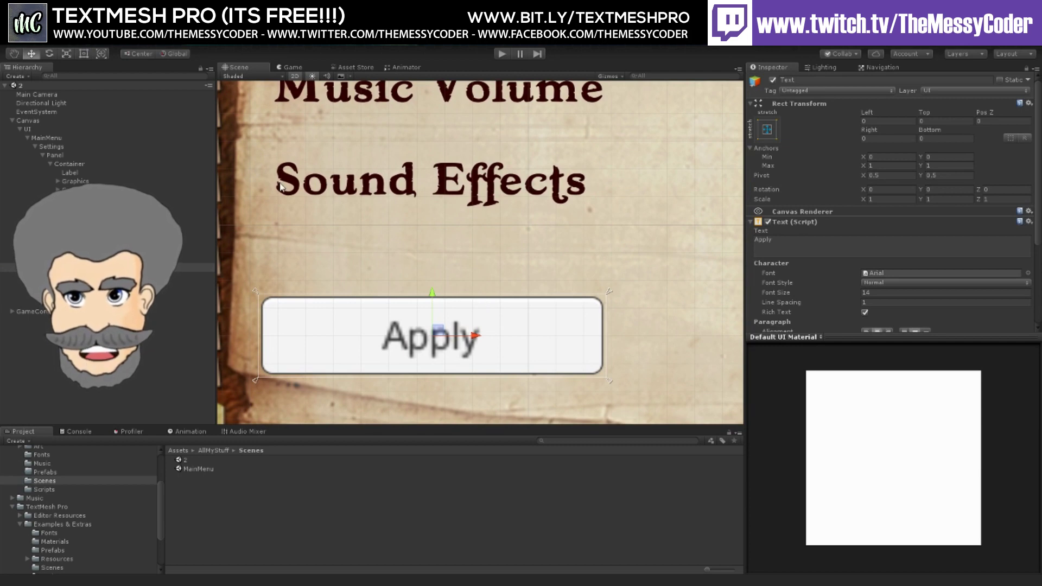
middle_drag(589, 187, 593, 207)
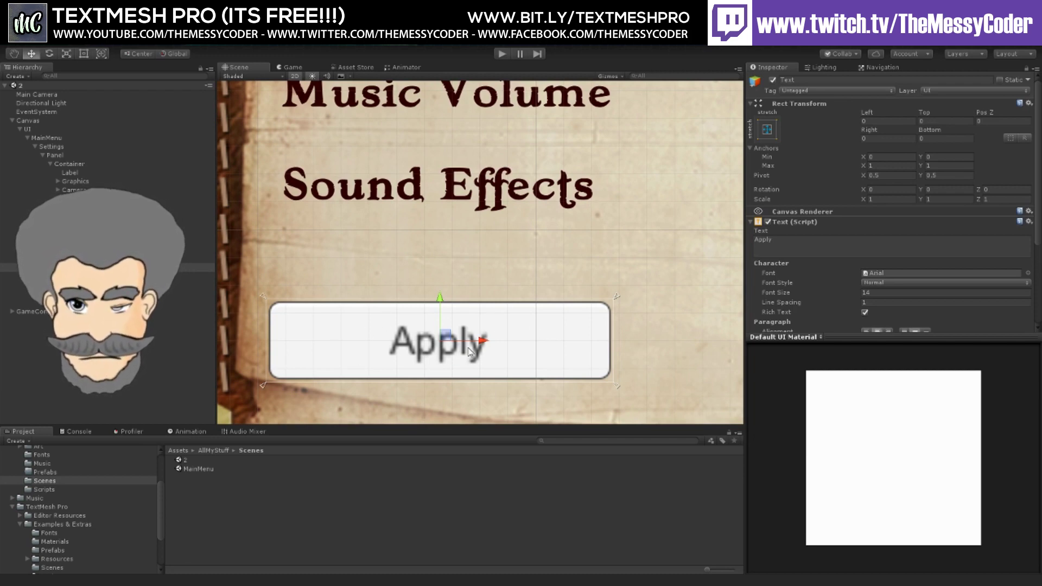
middle_drag(476, 347, 516, 345)
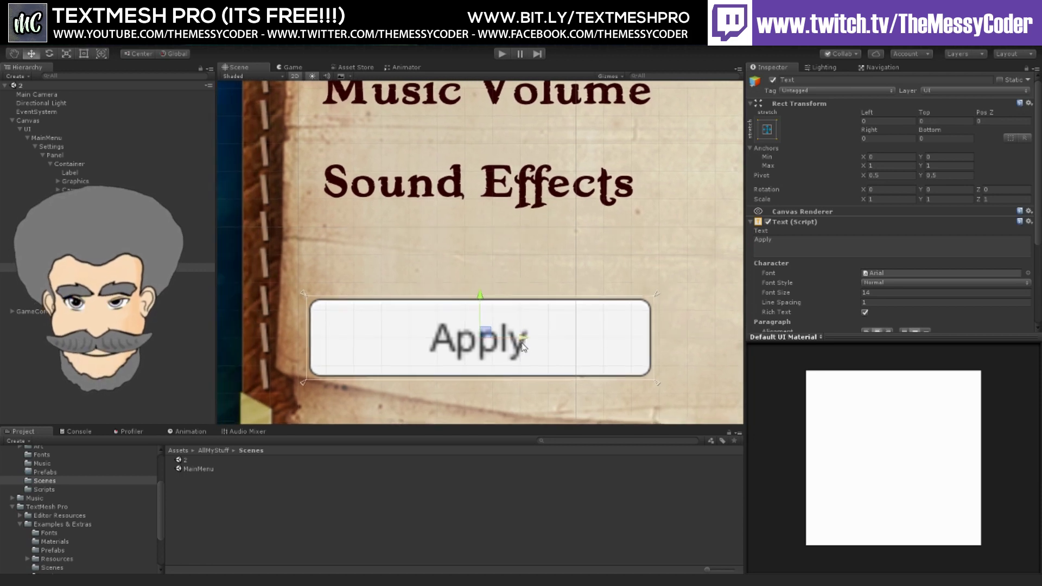
scroll(524, 349, down, 1)
scroll(523, 348, up, 3)
middle_drag(538, 315, 553, 342)
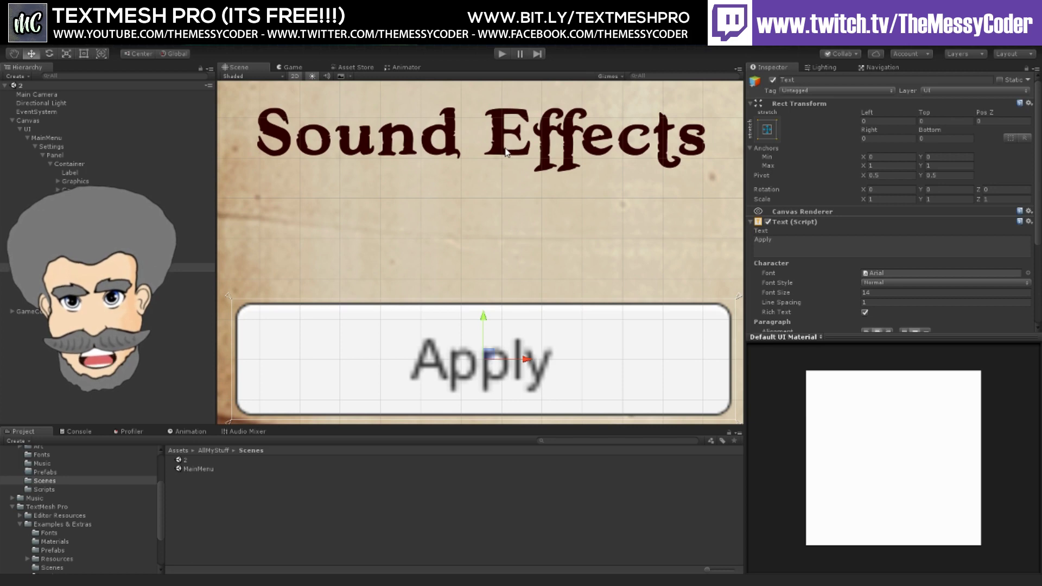
Step: Zoom deep into the E of Sound Effects to show it stays sharp, then zoom back out
scroll(503, 153, up, 10)
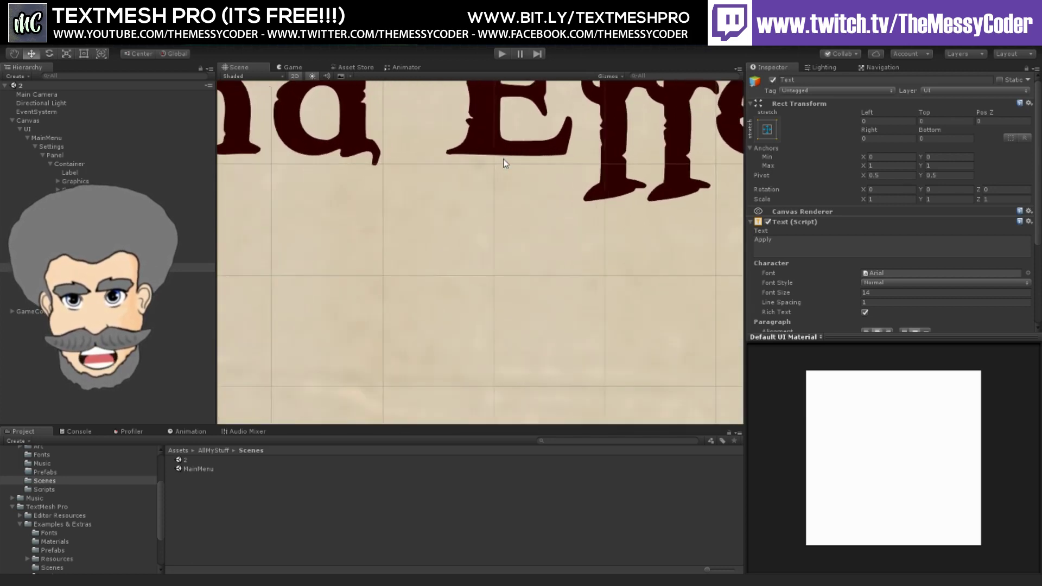
scroll(533, 223, down, 3)
scroll(494, 209, up, 3)
scroll(505, 242, down, 2)
scroll(515, 237, up, 3)
scroll(506, 247, up, 2)
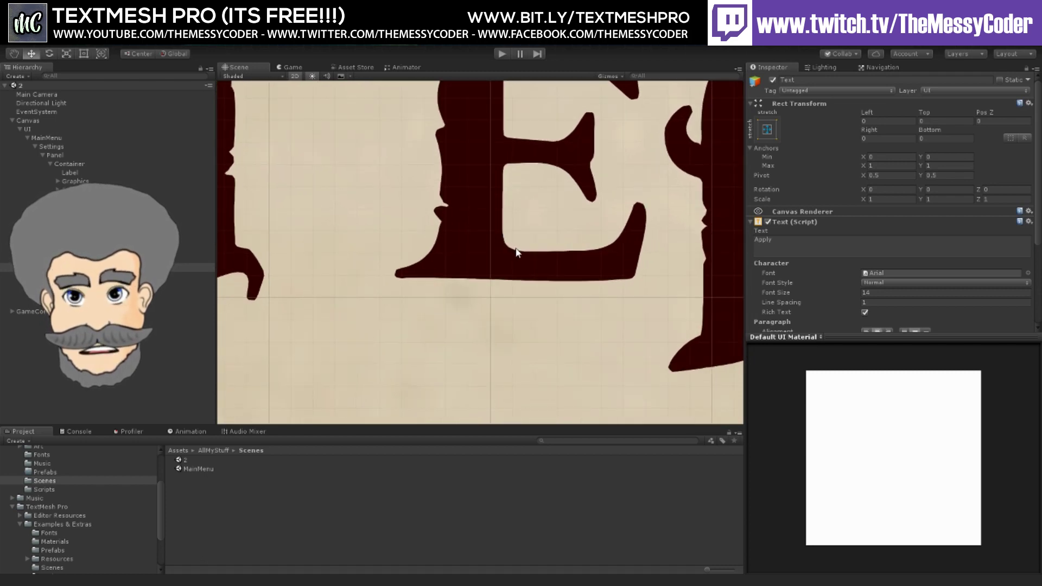
scroll(515, 251, up, 3)
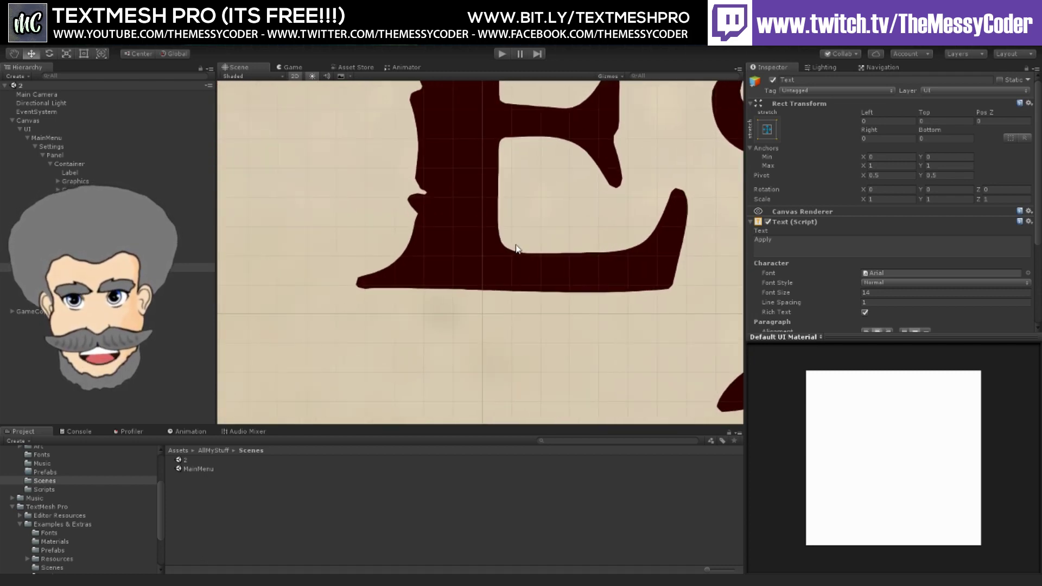
middle_drag(509, 226, 489, 305)
scroll(491, 293, down, 2)
scroll(481, 300, up, 4)
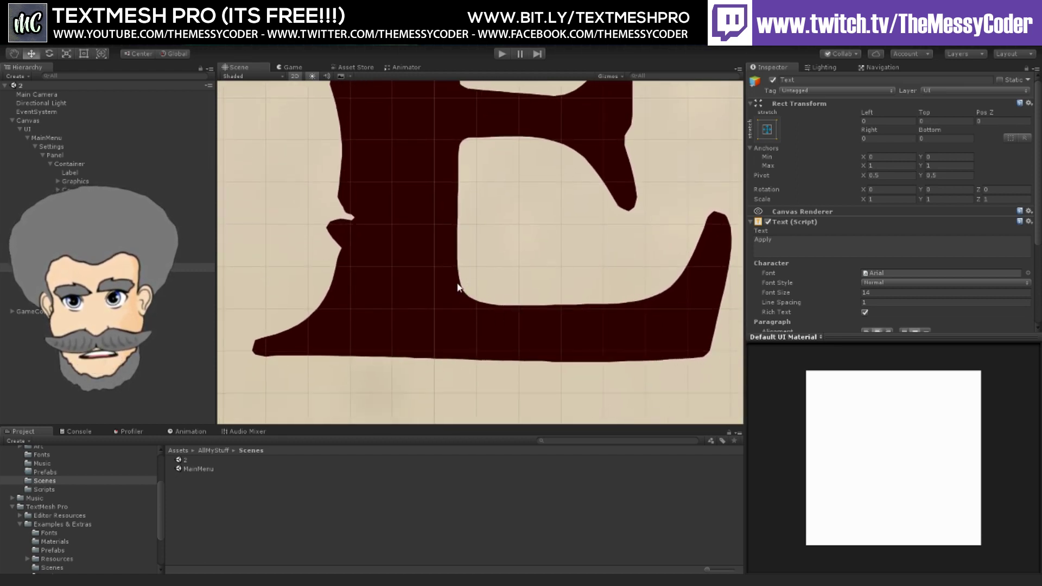
scroll(461, 290, up, 10)
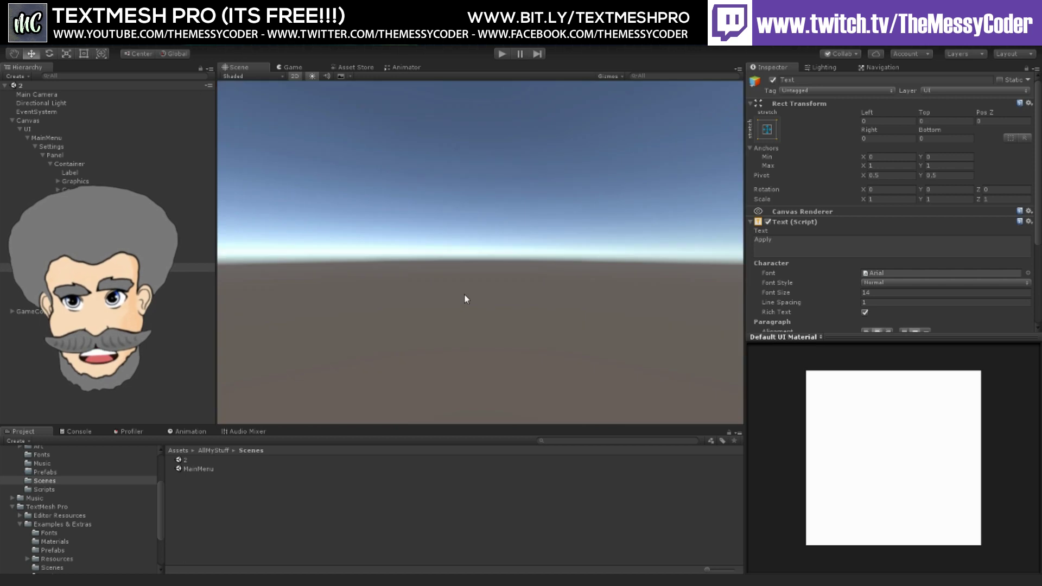
scroll(463, 298, down, 5)
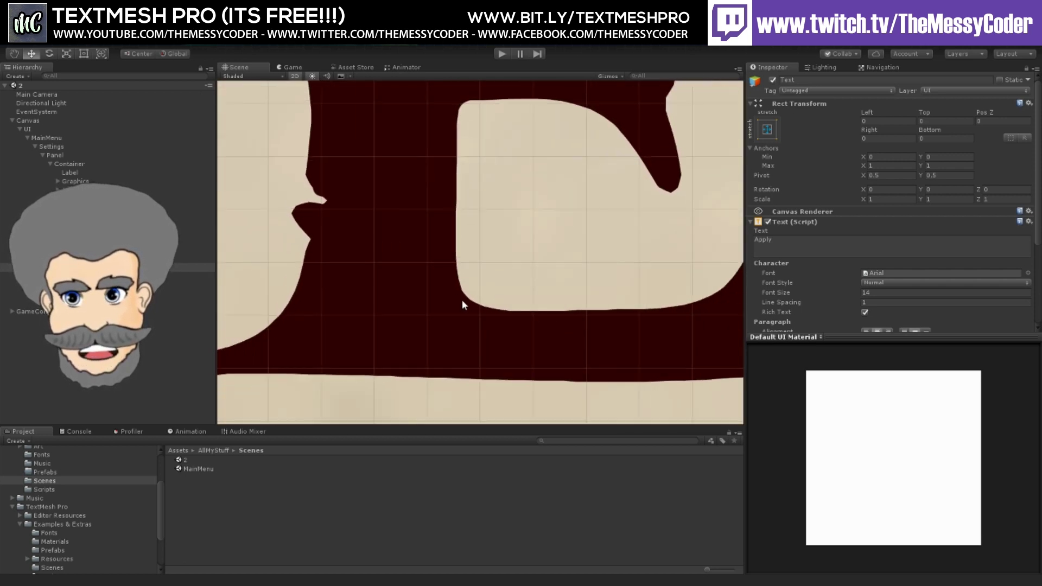
scroll(462, 305, down, 6)
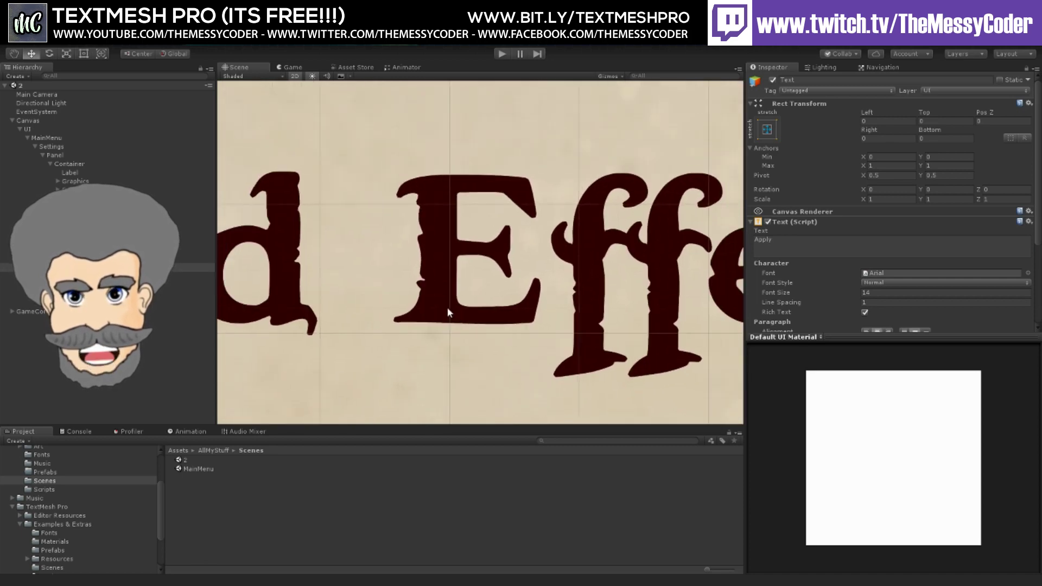
scroll(450, 309, down, 8)
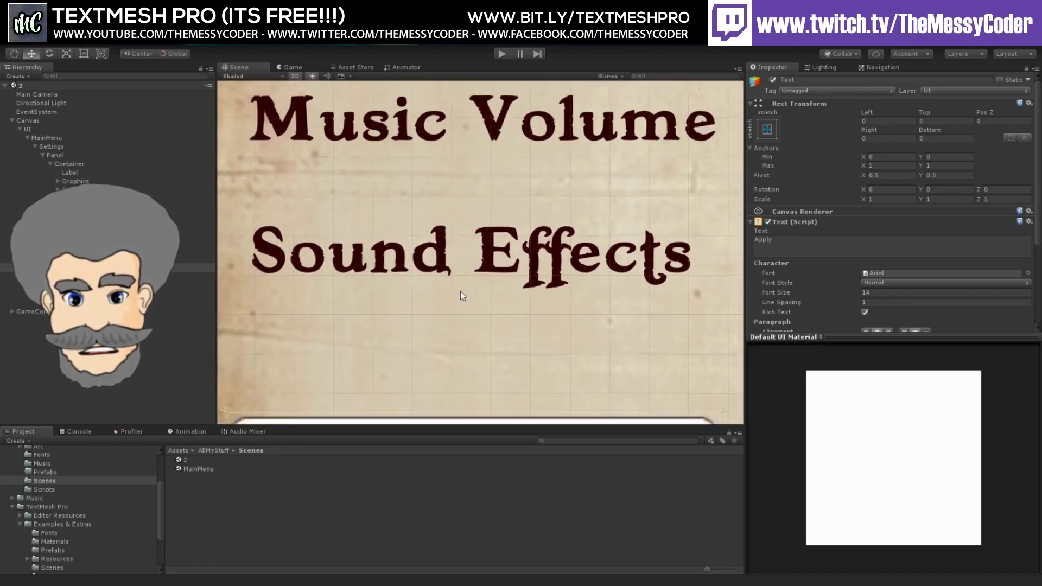
scroll(462, 296, down, 6)
scroll(485, 274, down, 4)
Step: Pan and zoom the view onto the red Game Options title
middle_drag(529, 237, 501, 348)
middle_drag(502, 215, 505, 346)
middle_drag(404, 182, 467, 266)
scroll(395, 228, up, 5)
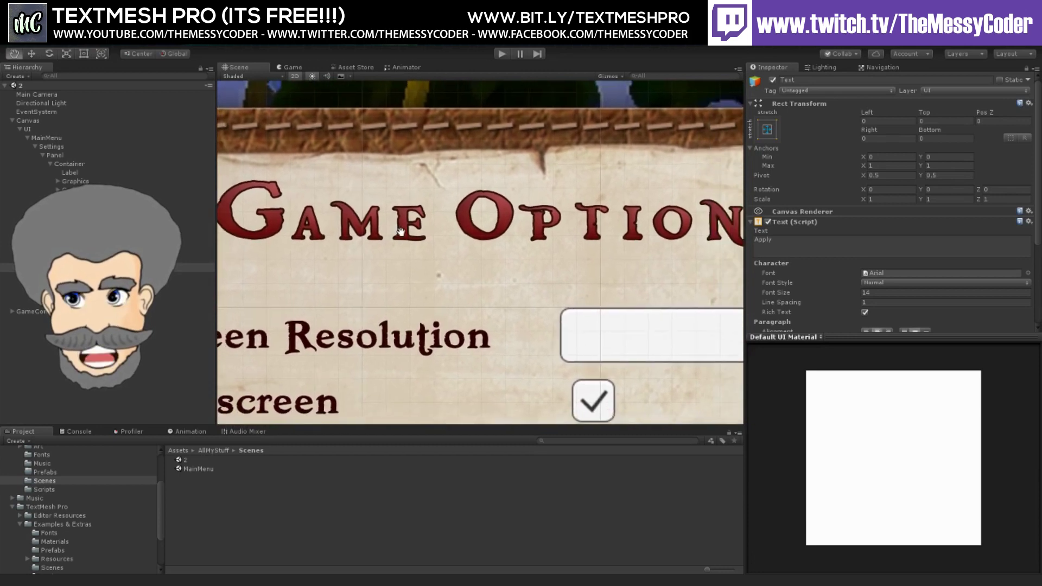
Step: Select the Game Options title to show its TextMesh Pro material settings
middle_drag(395, 228, 451, 247)
scroll(357, 229, up, 4)
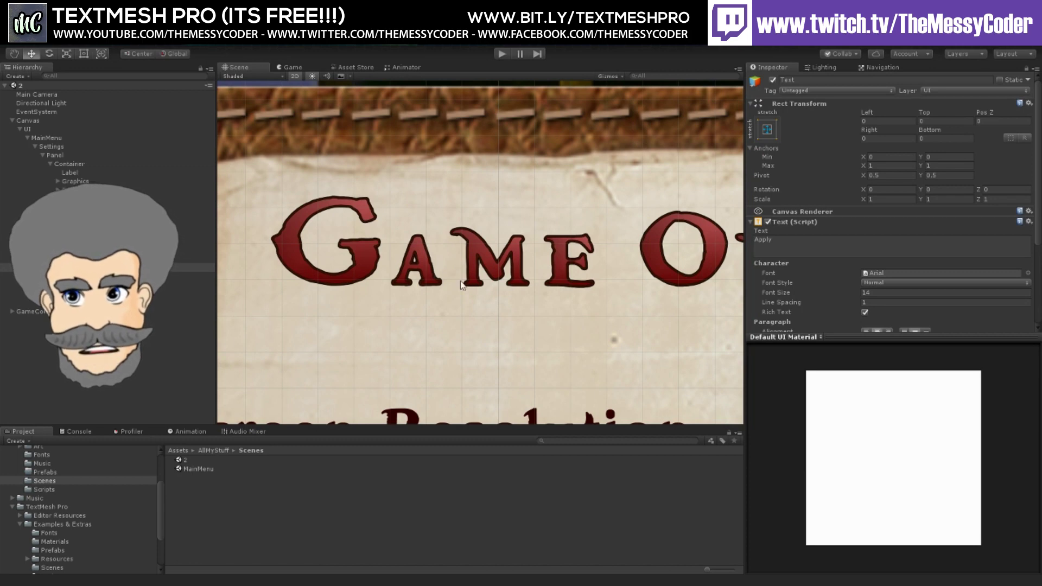
click(558, 252)
scroll(872, 286, down, 8)
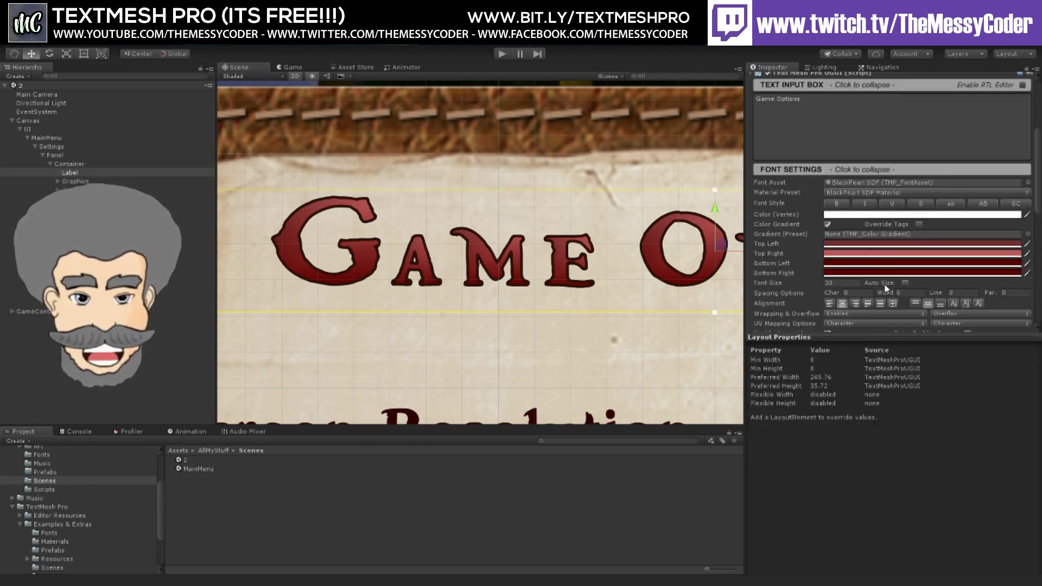
scroll(871, 286, down, 5)
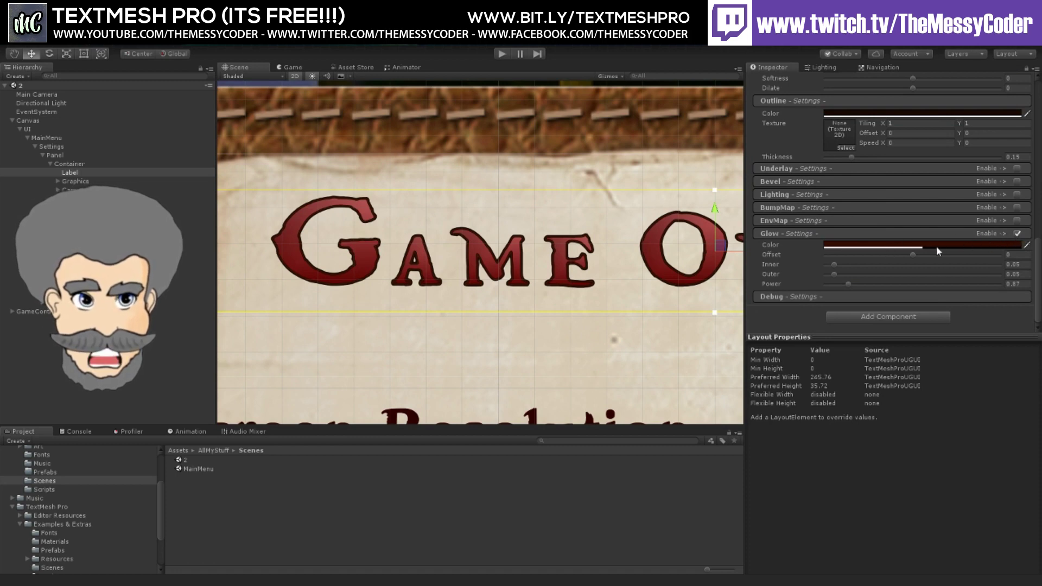
Step: Give the title a bright yellow Glow at offset -0.069 and inner 0.05, and expand EnvMap
drag(112, 141, 143, 74)
mouse_move(913, 255)
mouse_down()
mouse_move(992, 252)
mouse_move(907, 255)
mouse_up()
drag(835, 265, 926, 251)
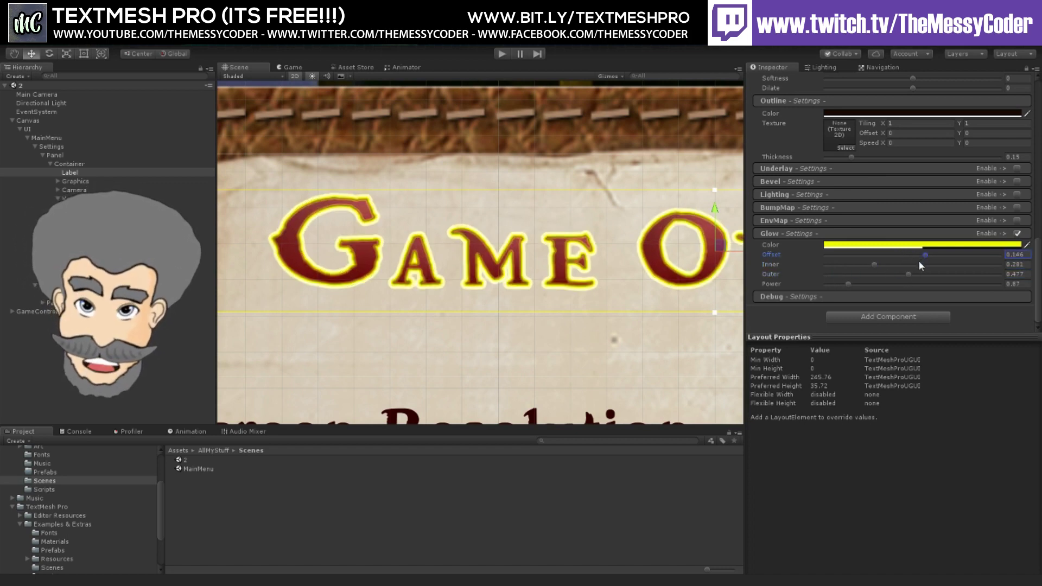
key(ctrl+z)
key(ctrl+z)
key(ctrl+z)
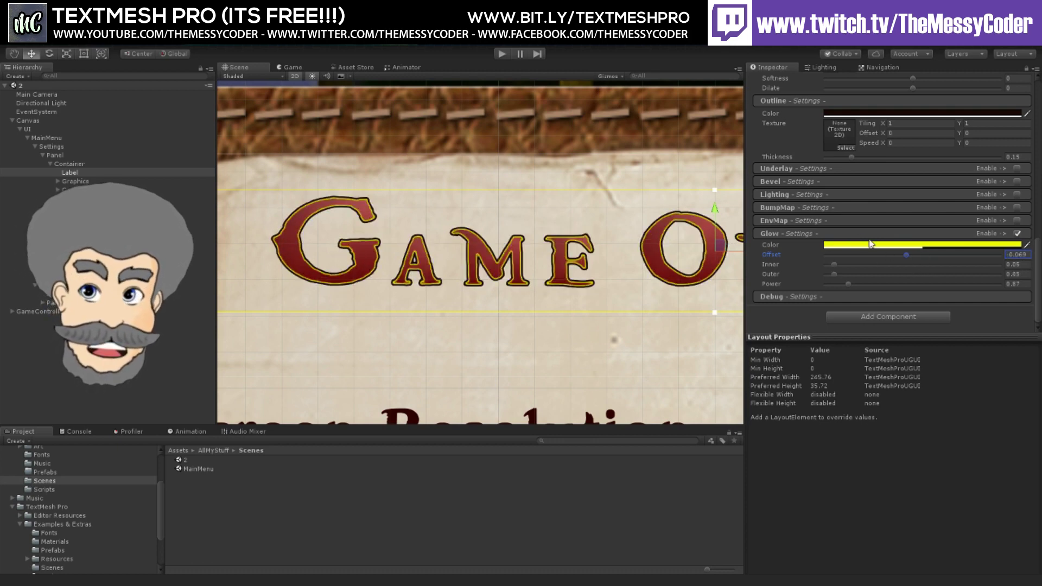
click(833, 222)
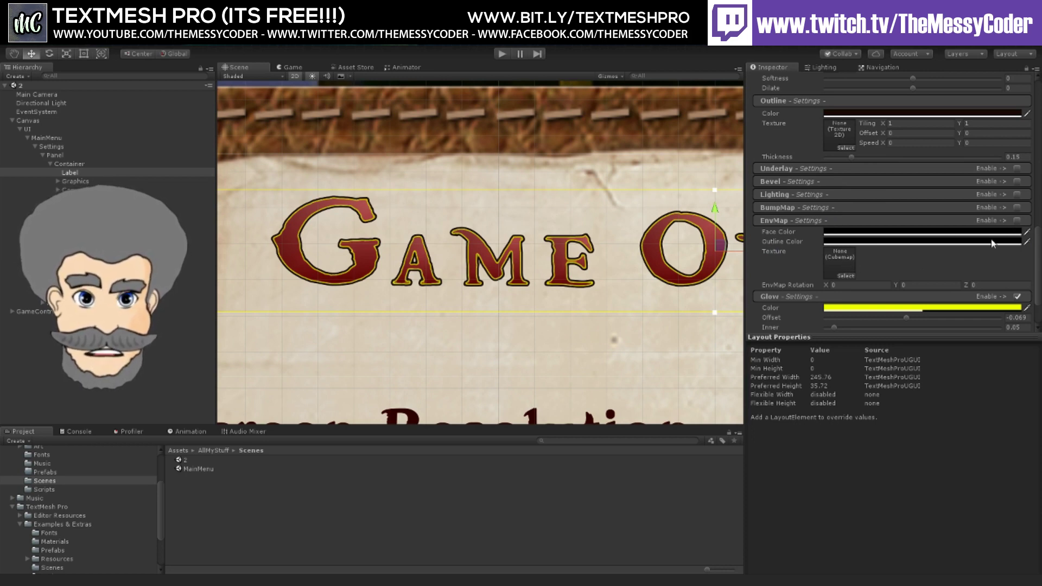
Step: Enable the title's Bevel with amount 0.755, offset -0.168 and width -0.053
click(822, 207)
click(848, 196)
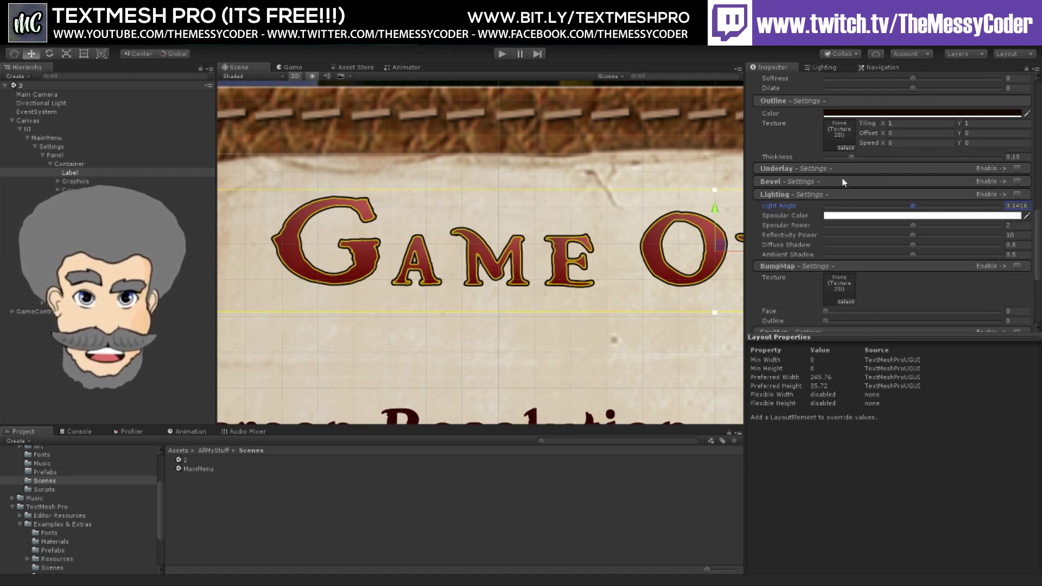
click(845, 182)
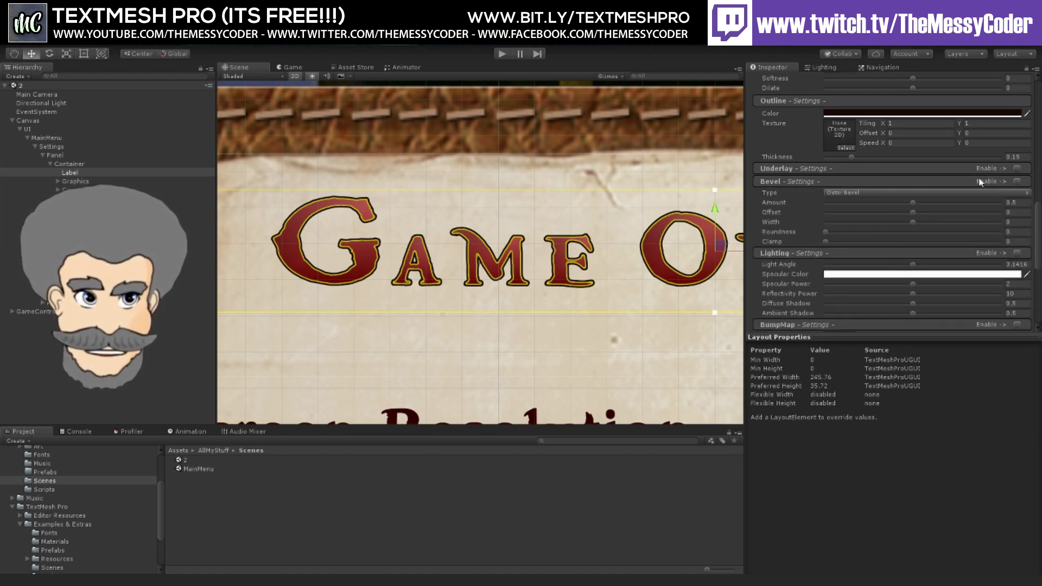
click(1017, 181)
mouse_move(912, 202)
mouse_down()
mouse_move(958, 202)
mouse_move(878, 217)
mouse_move(902, 222)
mouse_up()
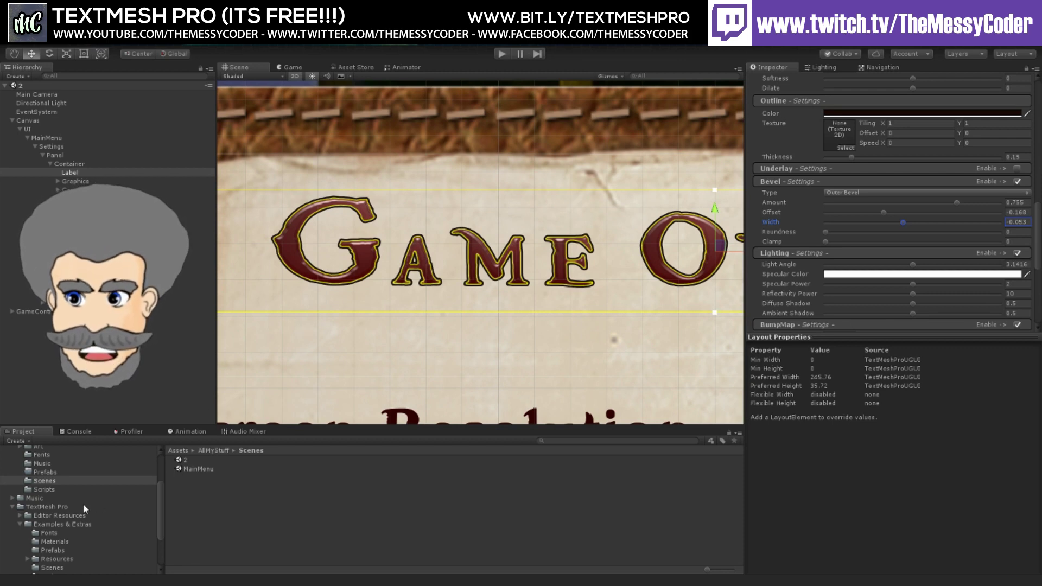
scroll(61, 519, up, 3)
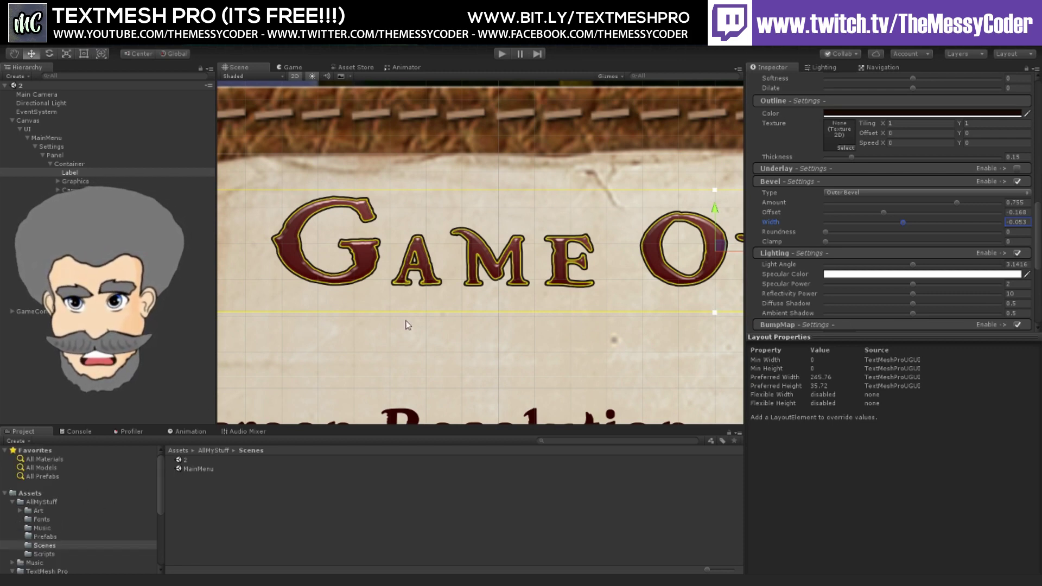
Step: Pan the view to the Screen Resolution through VSync labels and open the Fonts folder
scroll(389, 343, down, 4)
middle_drag(303, 290, 454, 222)
middle_drag(383, 317, 378, 295)
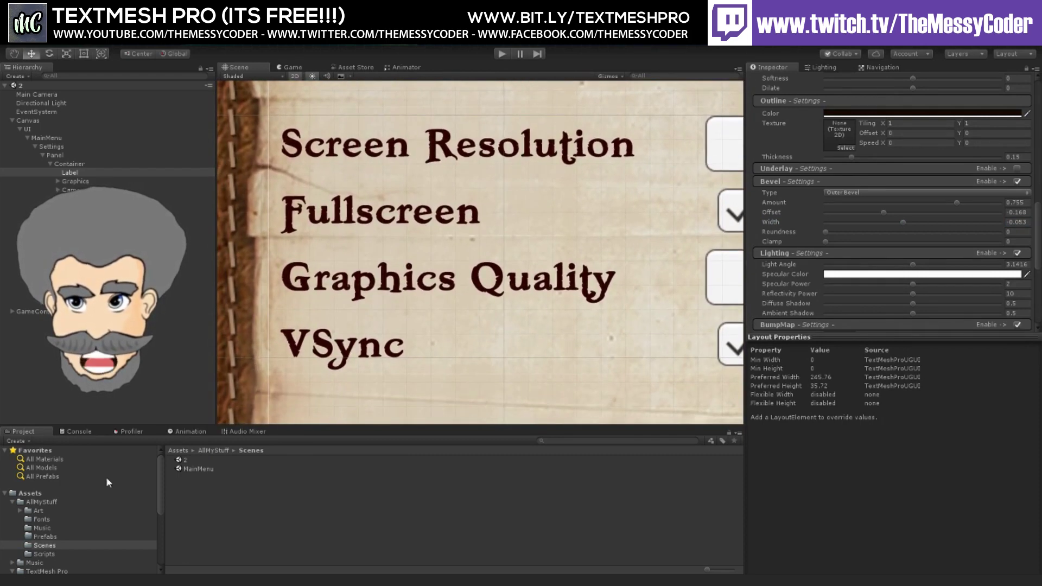
click(41, 519)
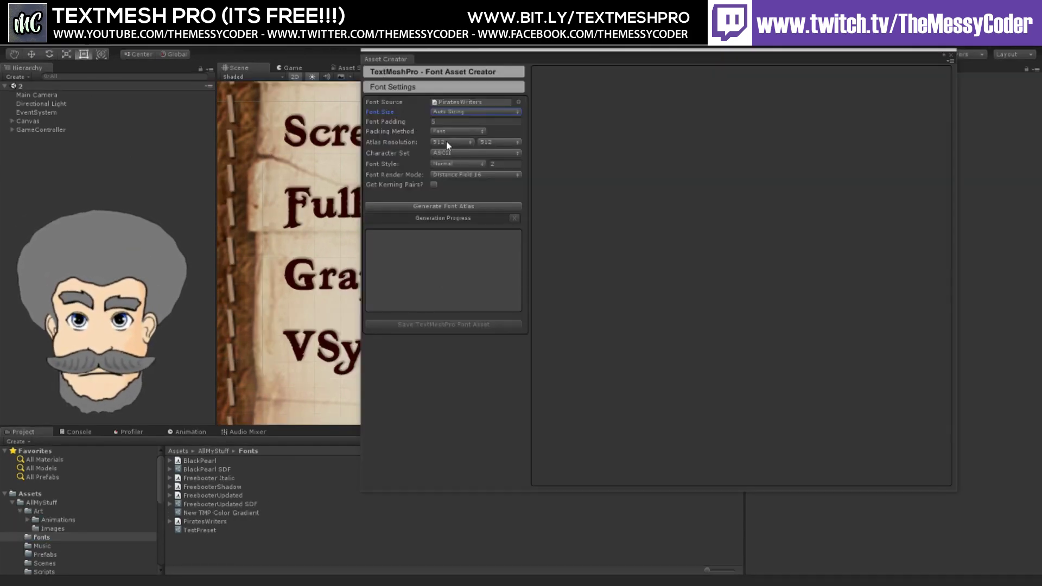
click(449, 111)
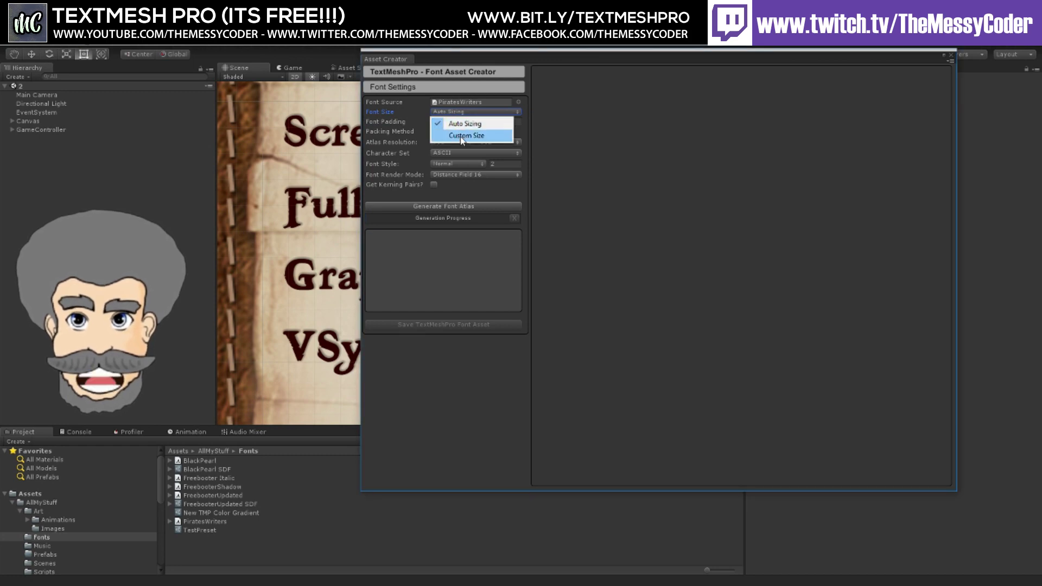
click(466, 136)
click(467, 112)
click(466, 123)
click(476, 122)
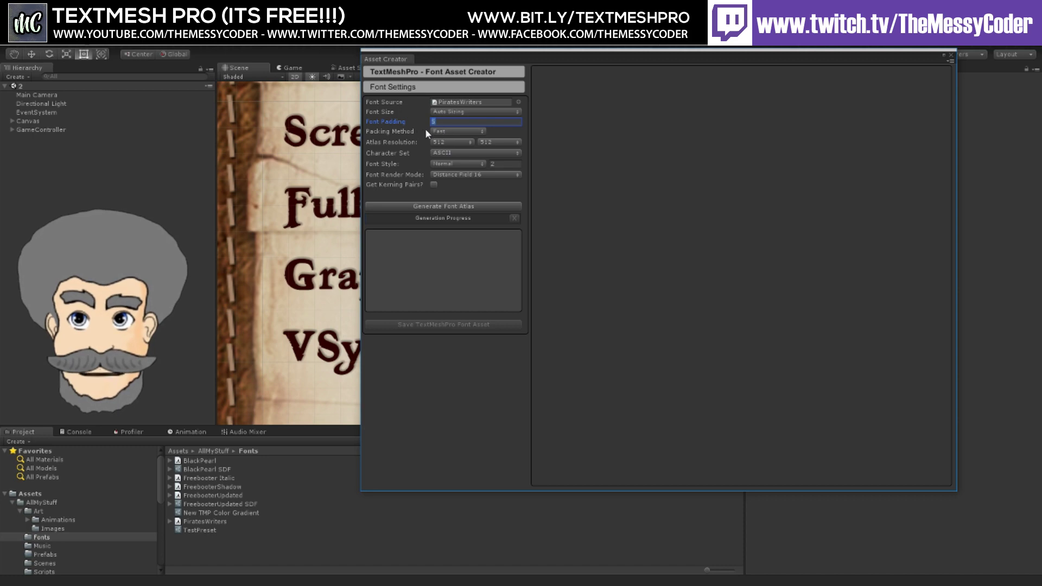
click(447, 130)
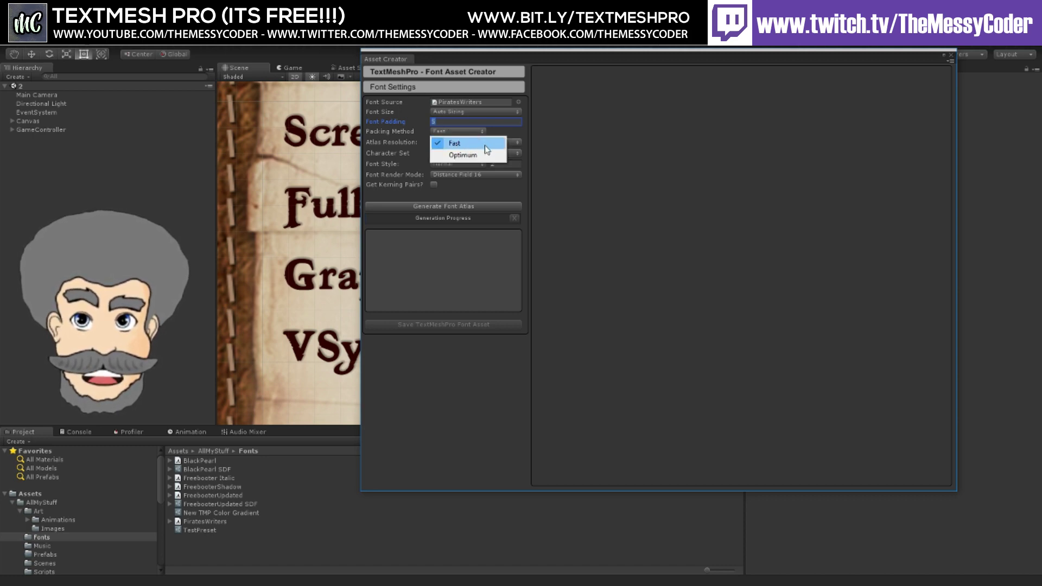
click(450, 154)
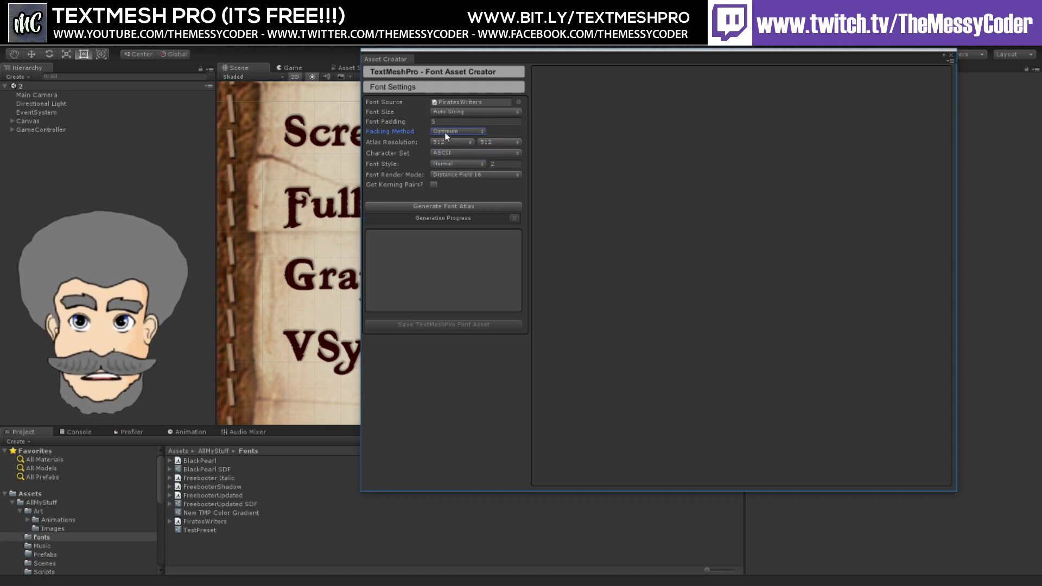
click(468, 131)
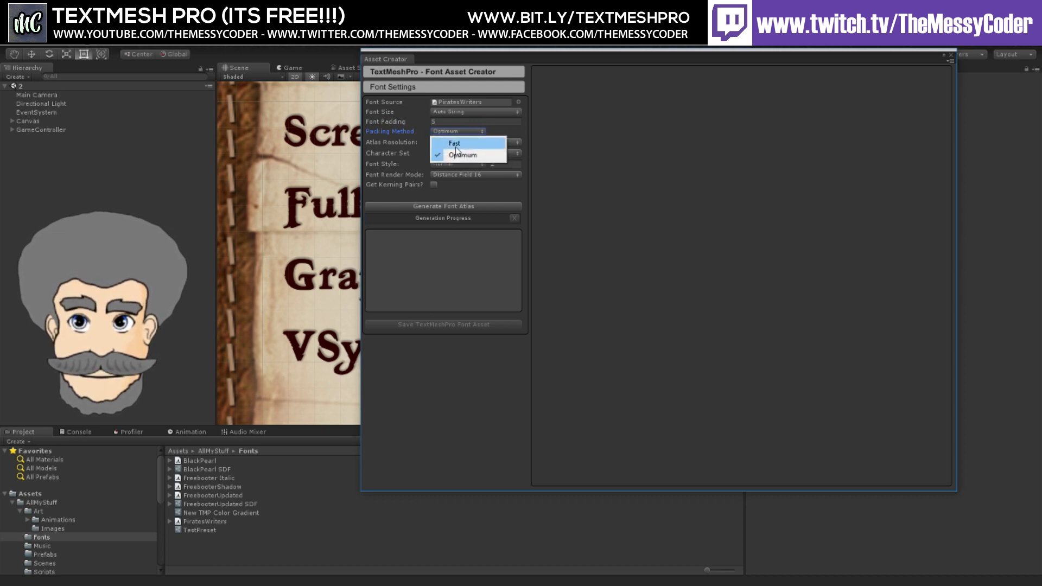
click(455, 142)
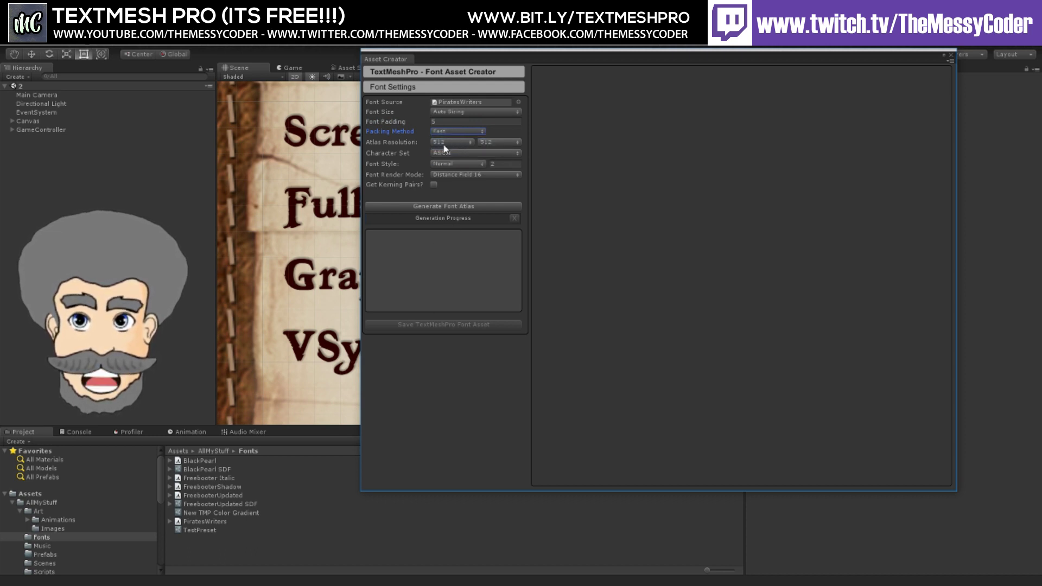
click(451, 154)
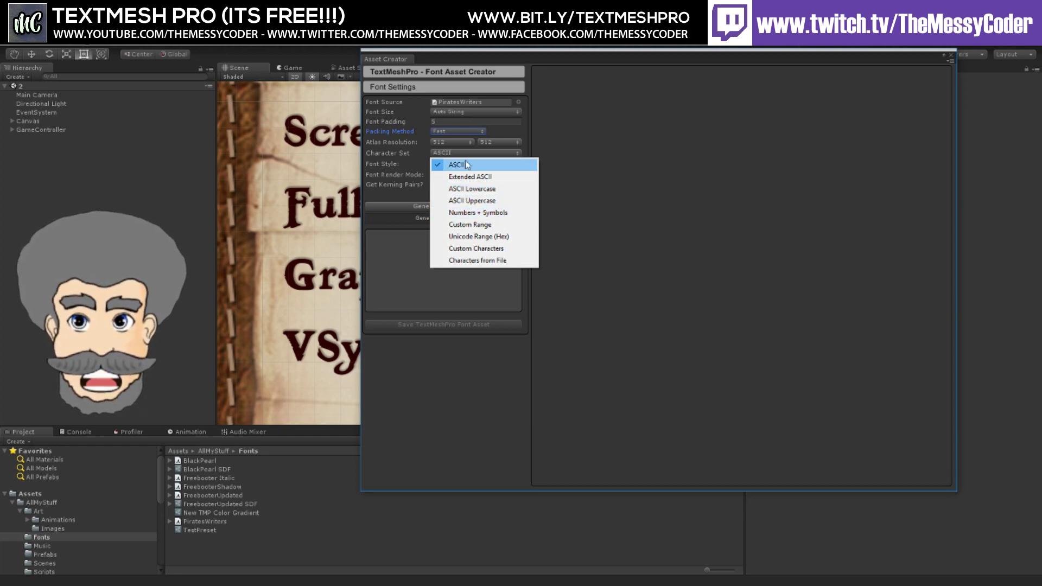
click(653, 166)
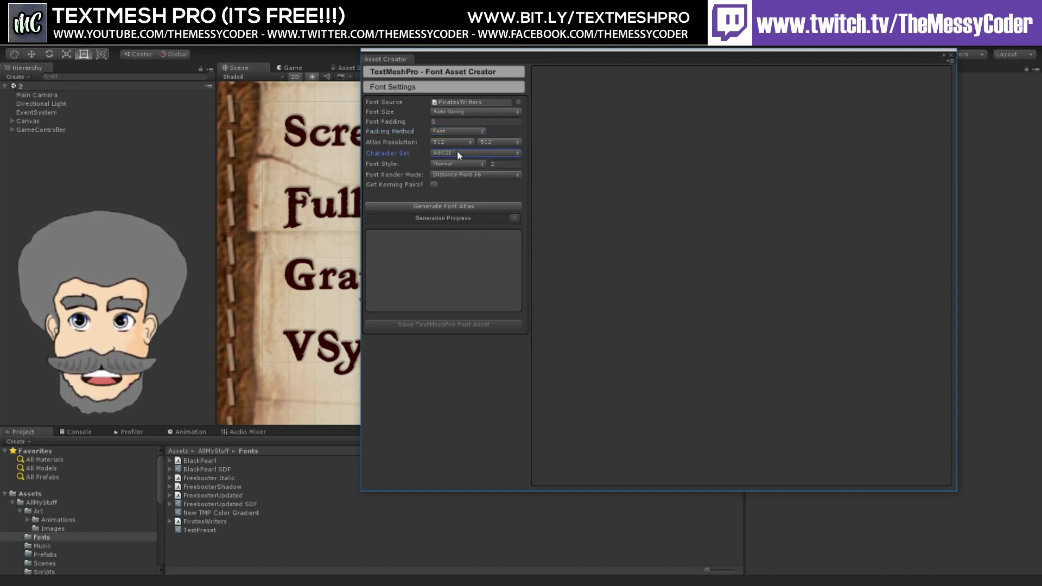
click(457, 152)
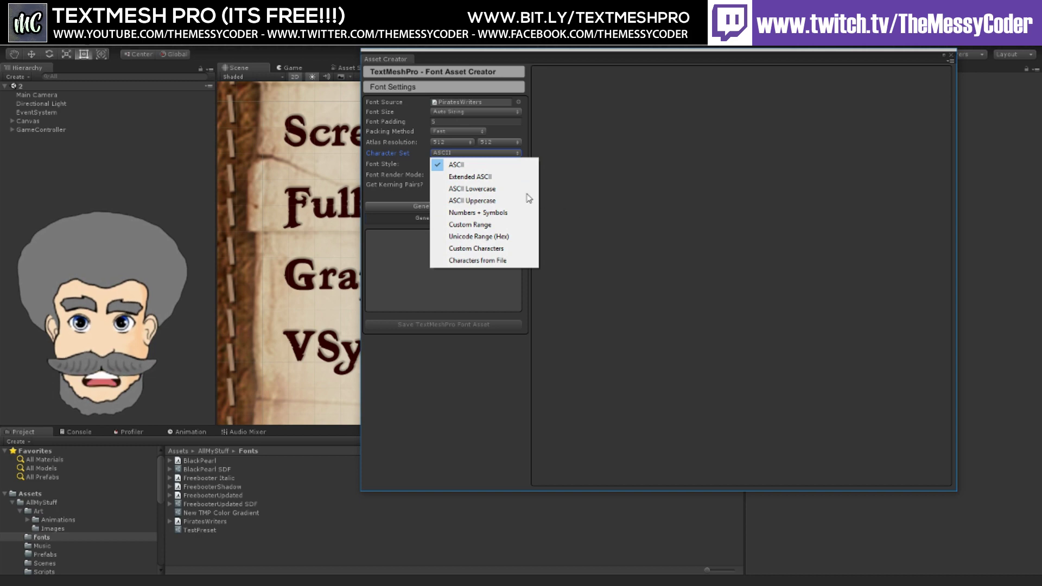
click(593, 212)
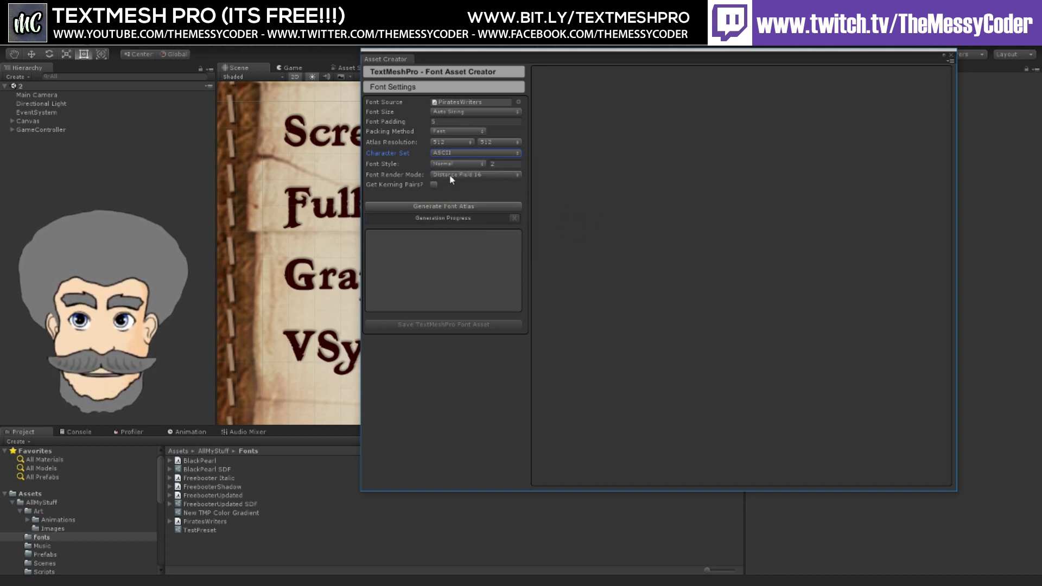
click(451, 161)
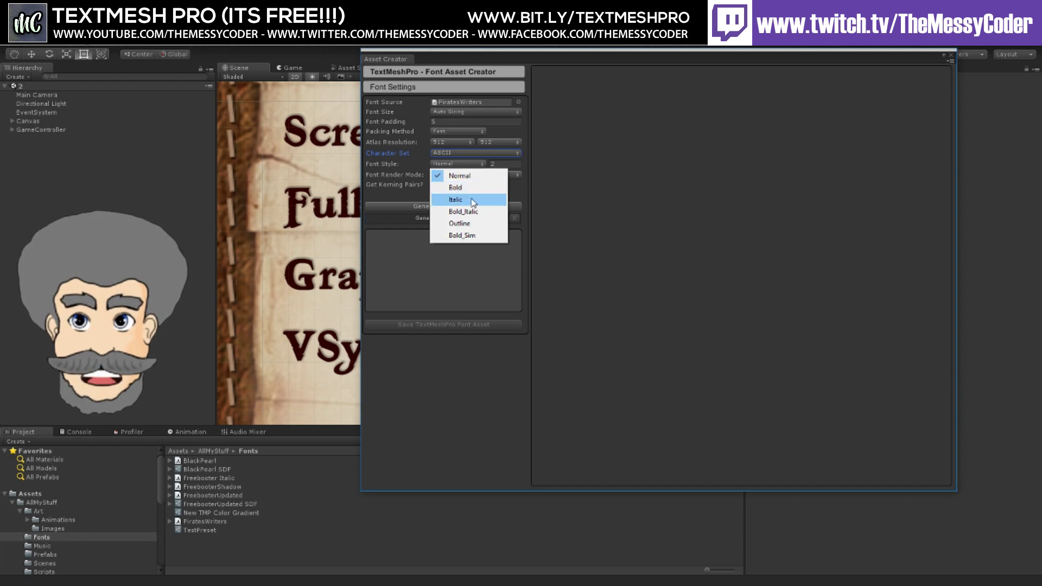
click(632, 222)
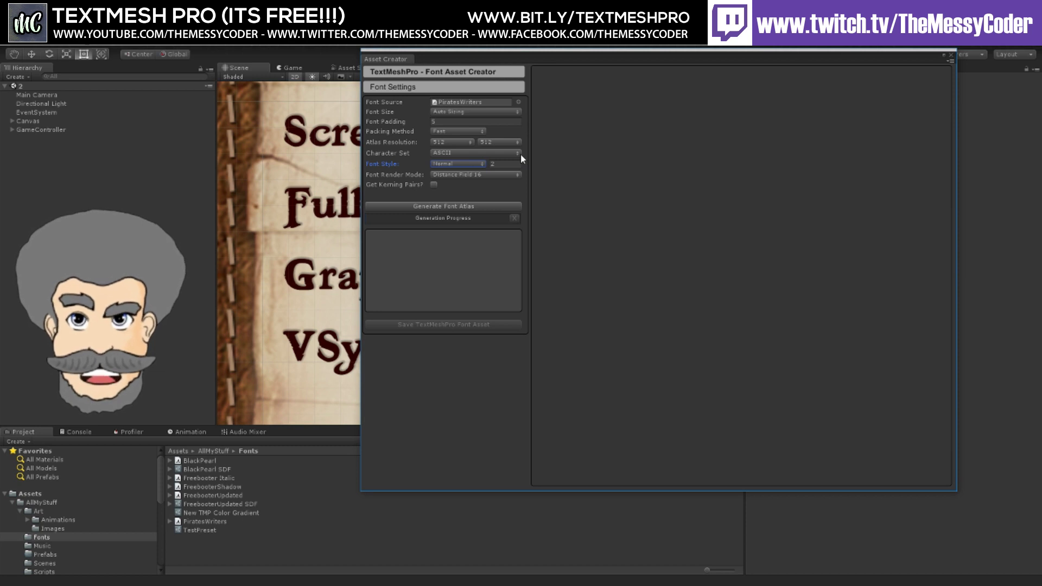
click(477, 175)
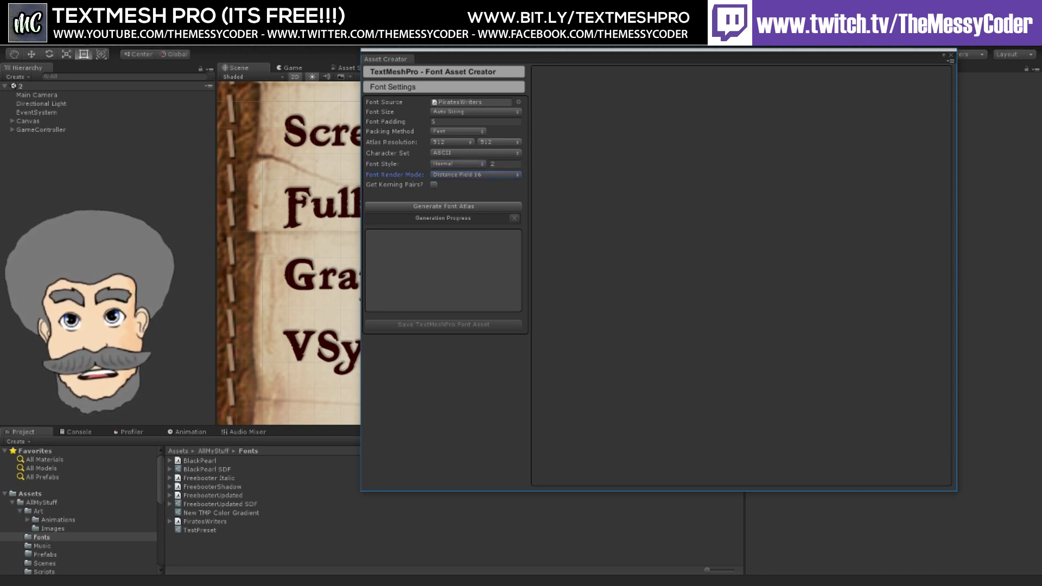
Step: Regenerate the Pirates Writers atlas with Optimum packing and Extended ASCII, then save it as a font asset
click(455, 209)
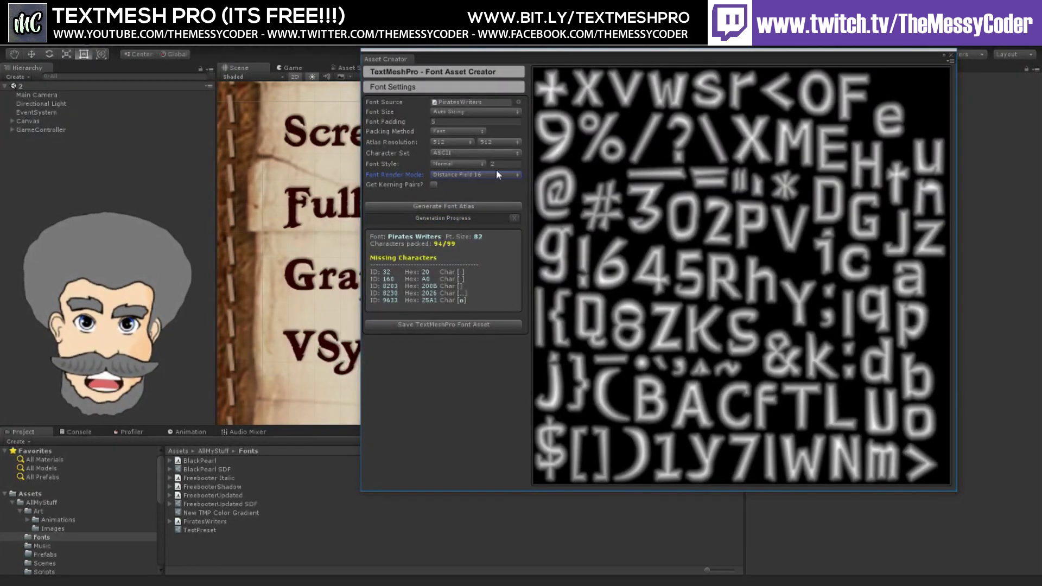
click(452, 130)
click(454, 155)
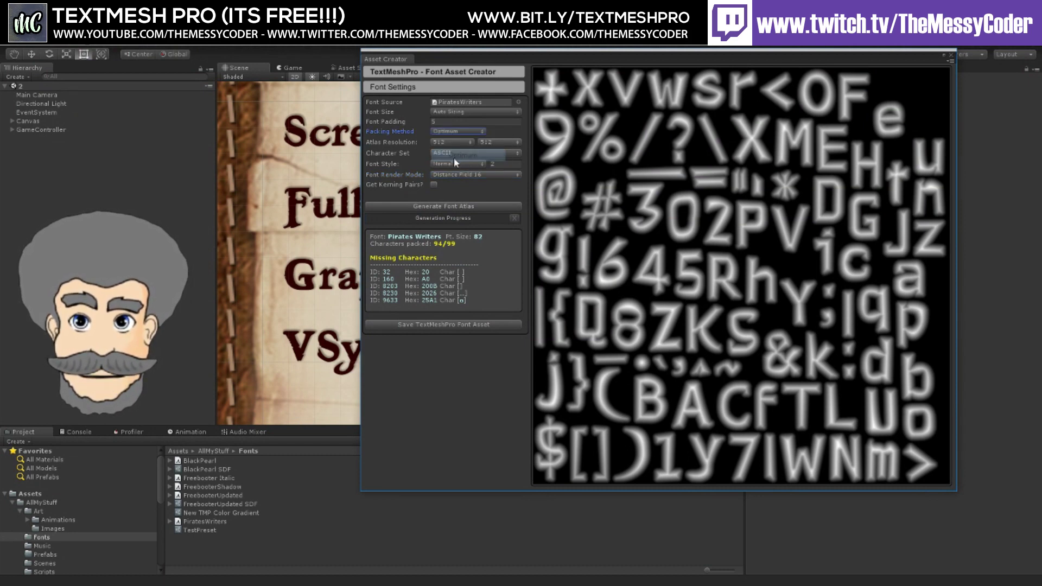
click(456, 154)
click(468, 176)
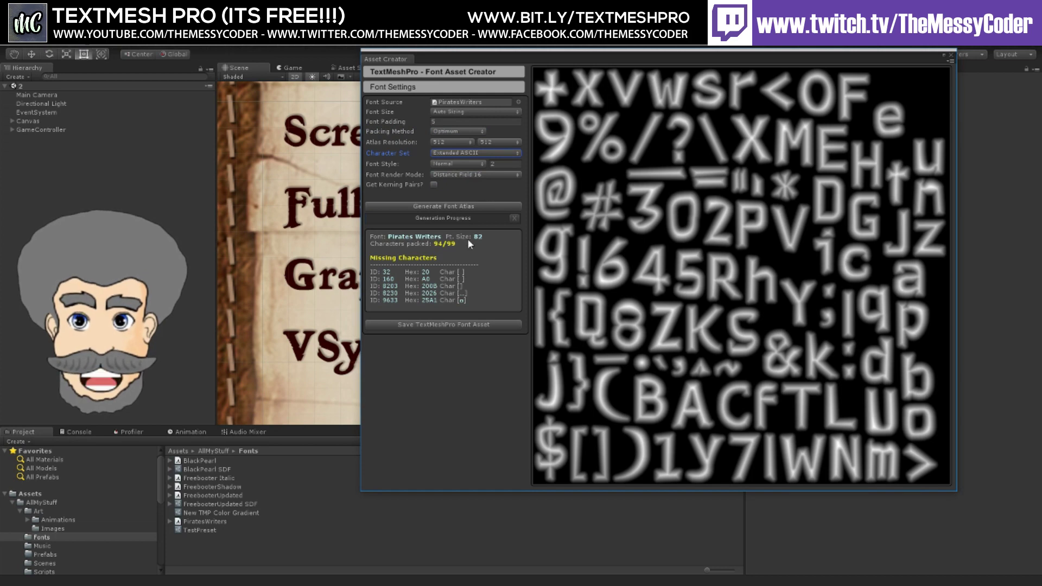
click(455, 206)
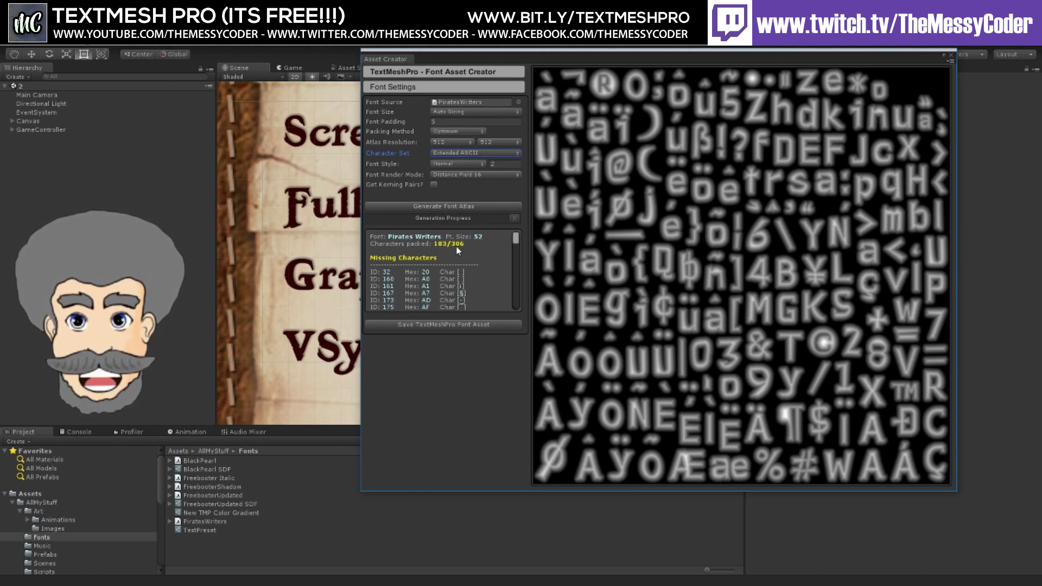
click(464, 324)
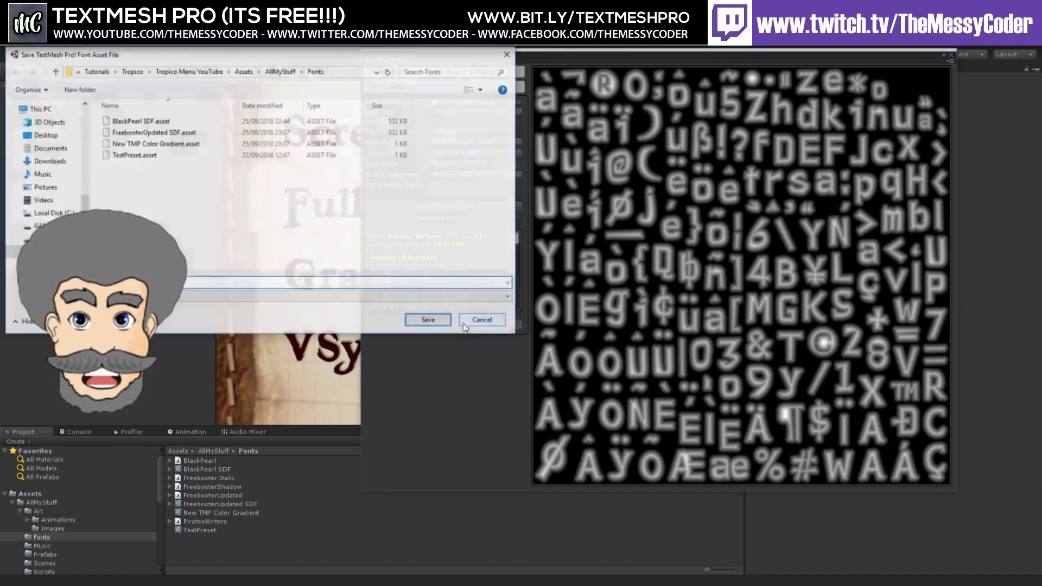
Step: Save the PiratesWriters SDF asset, scroll Missing Characters to the bottom, and return to the Fonts folder
click(429, 320)
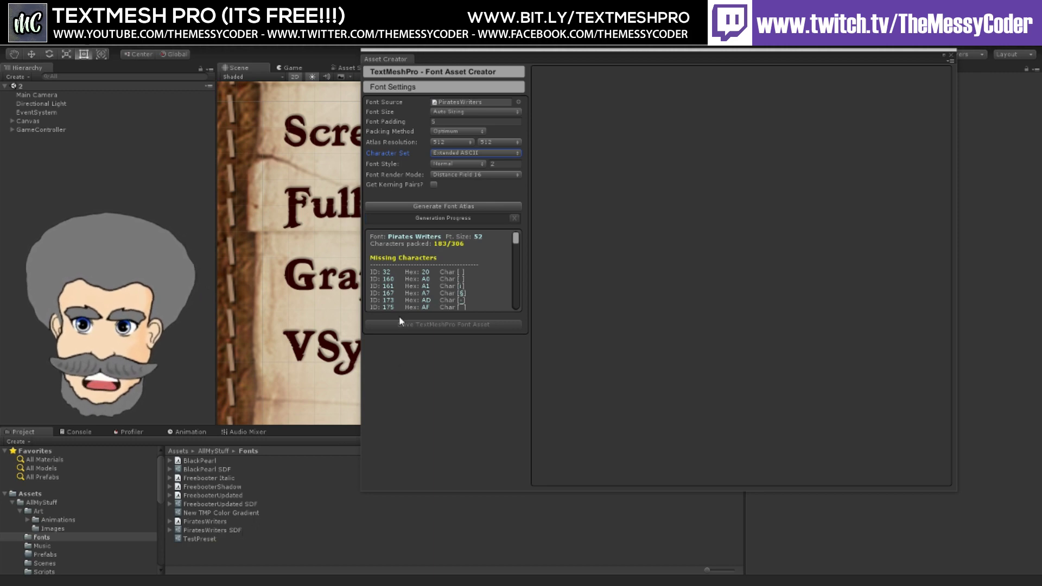
scroll(436, 269, down, 5)
scroll(446, 278, up, 5)
scroll(445, 278, down, 5)
scroll(473, 265, down, 6)
scroll(464, 268, down, 2)
scroll(468, 268, up, 3)
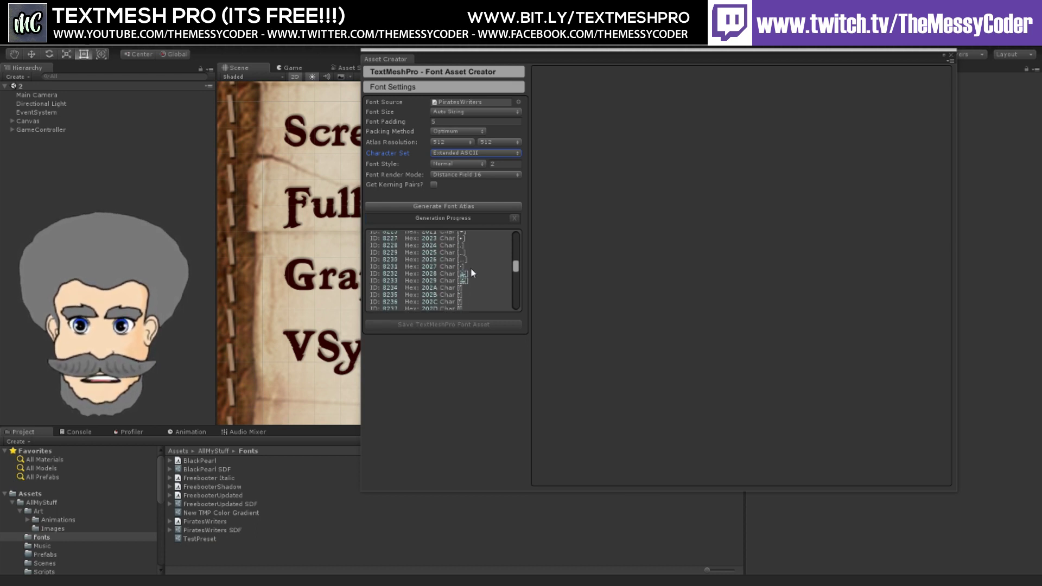
scroll(469, 275, down, 1)
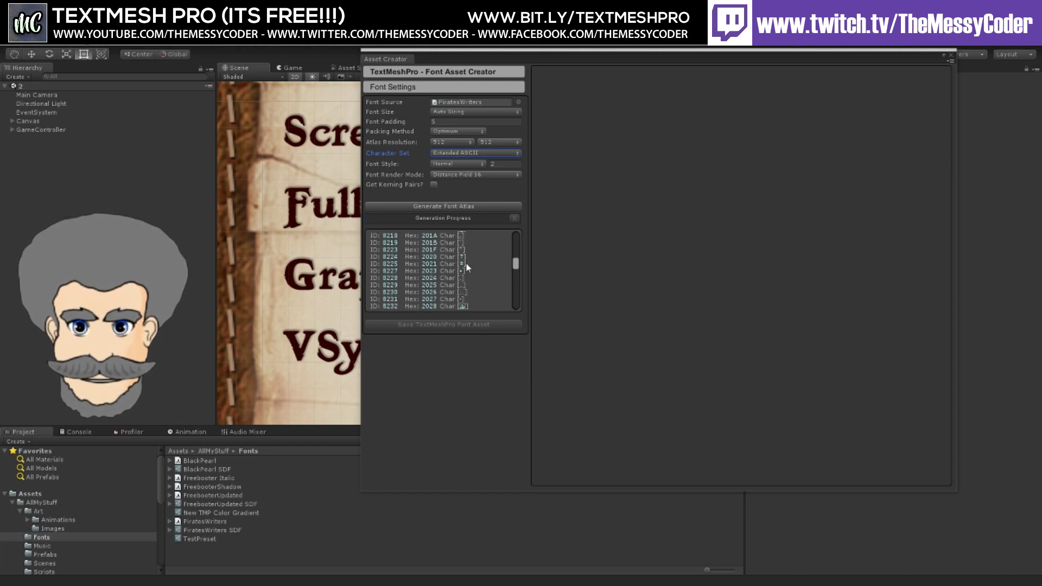
scroll(465, 275, down, 8)
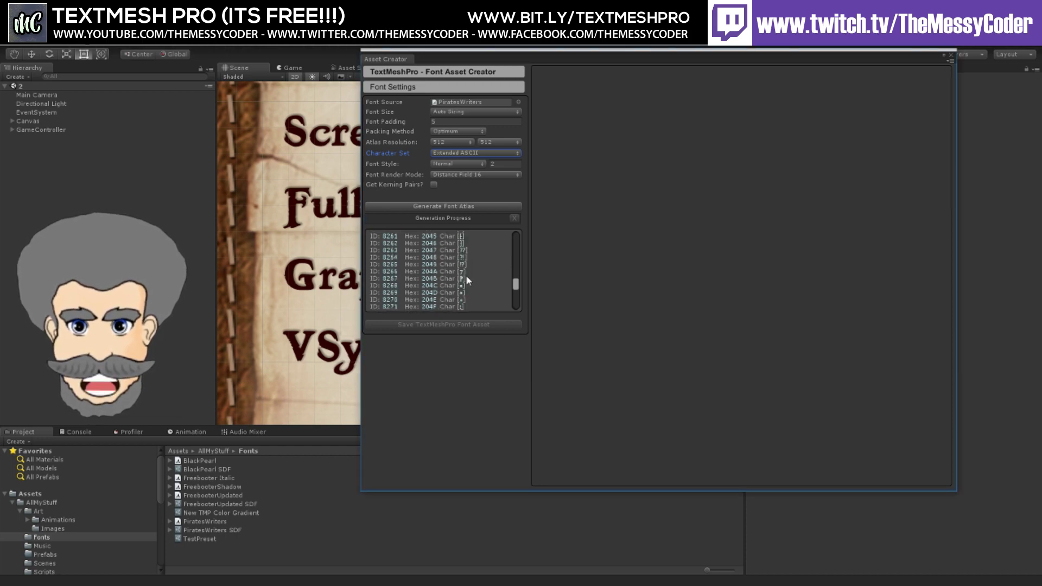
scroll(466, 274, down, 3)
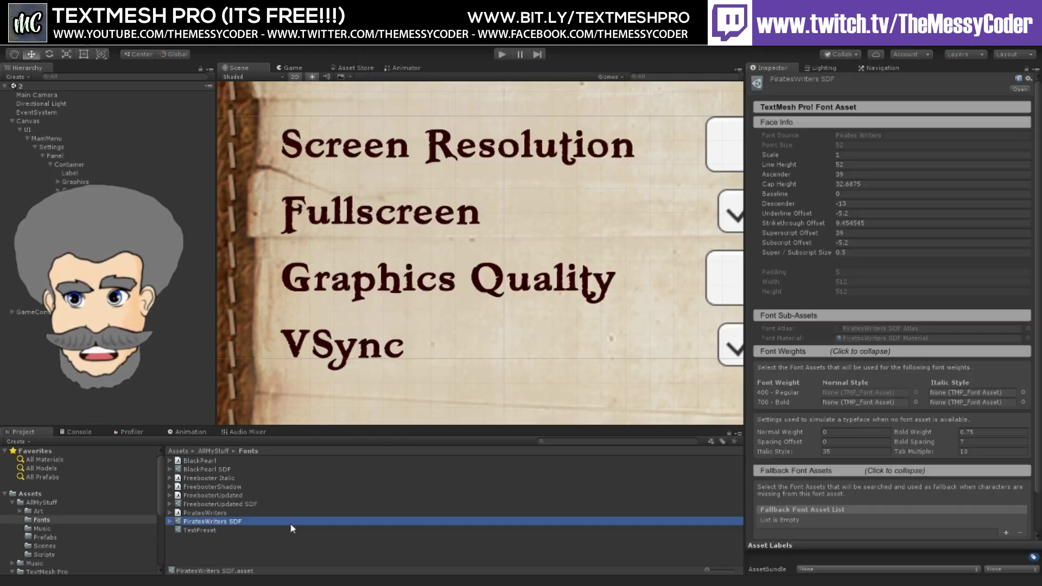
right_click(290, 523)
click(256, 548)
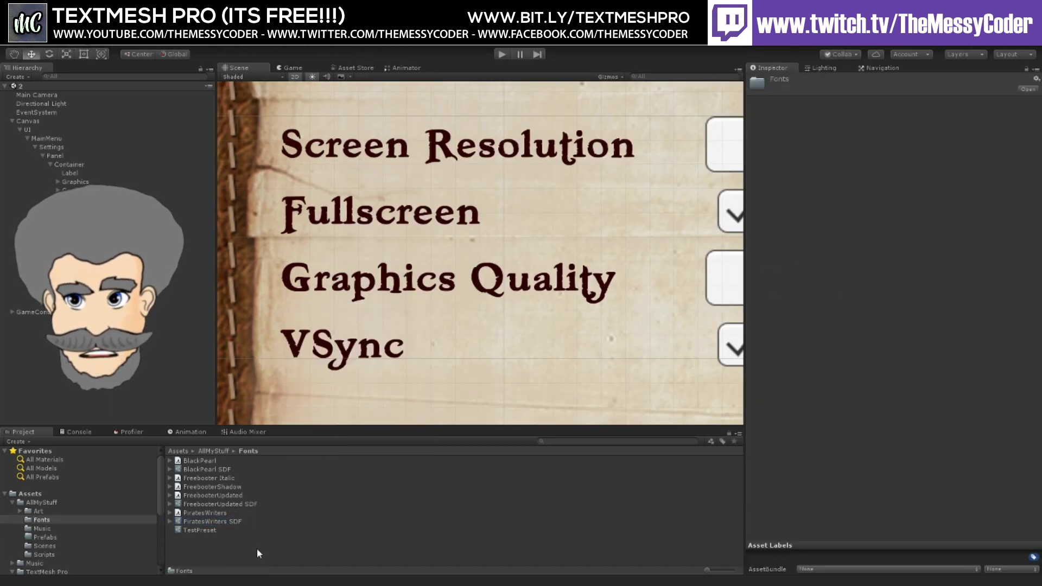
Step: Create a New TMP Color Gradient in the Fonts folder with a saturated red Top Left colour
right_click(256, 548)
mouse_move(356, 335)
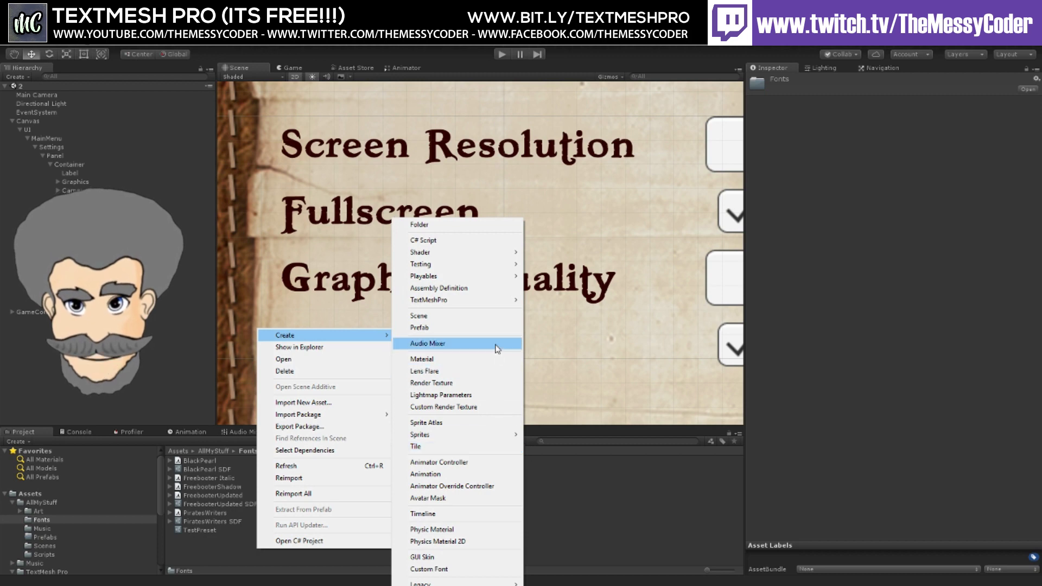
mouse_move(461, 300)
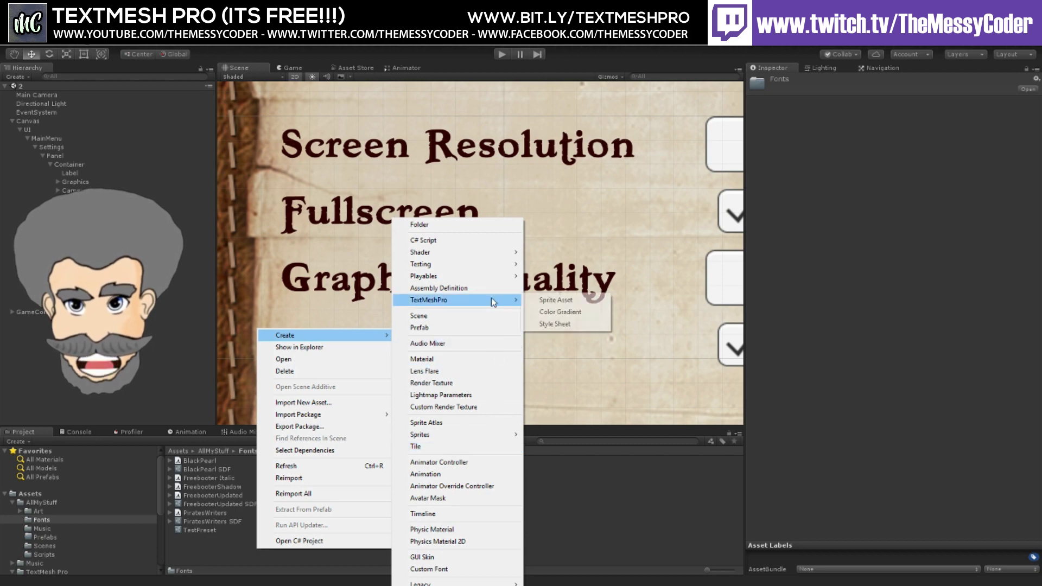
click(560, 312)
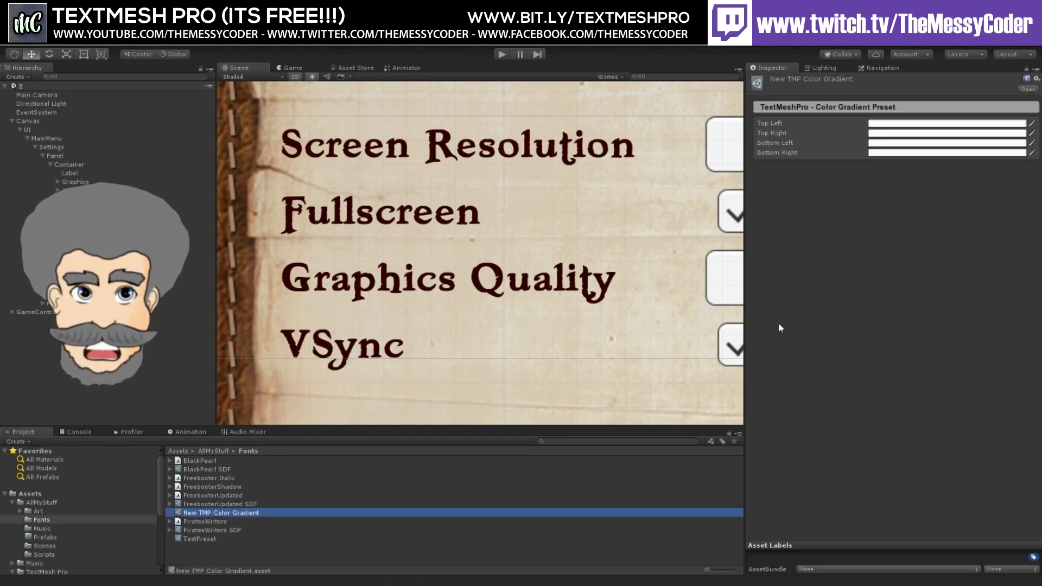
click(901, 124)
drag(58, 122, 88, 79)
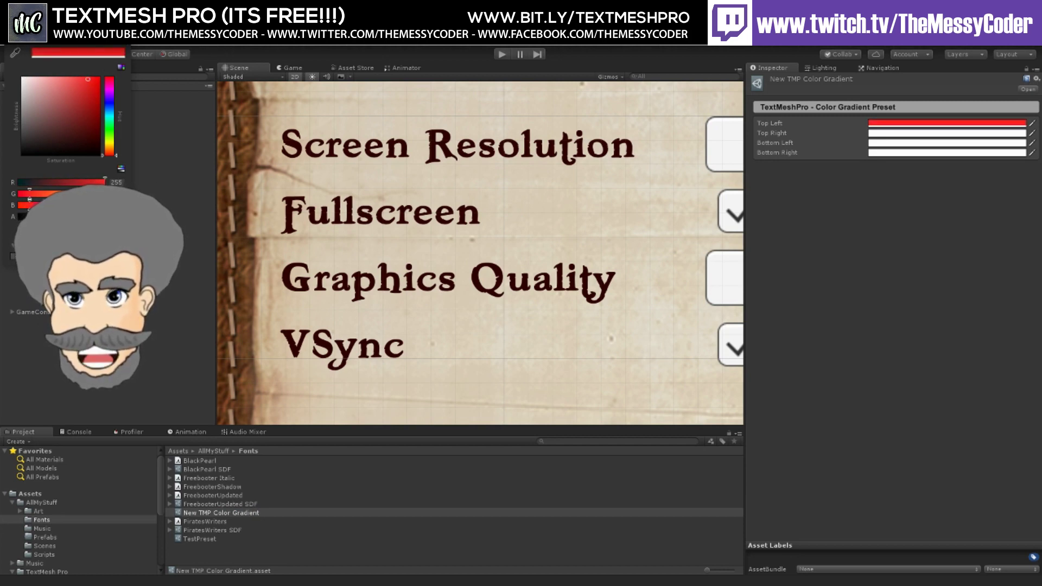
Step: Select the Fullscreen text object and enable Color Gradient on it
click(351, 219)
click(351, 219)
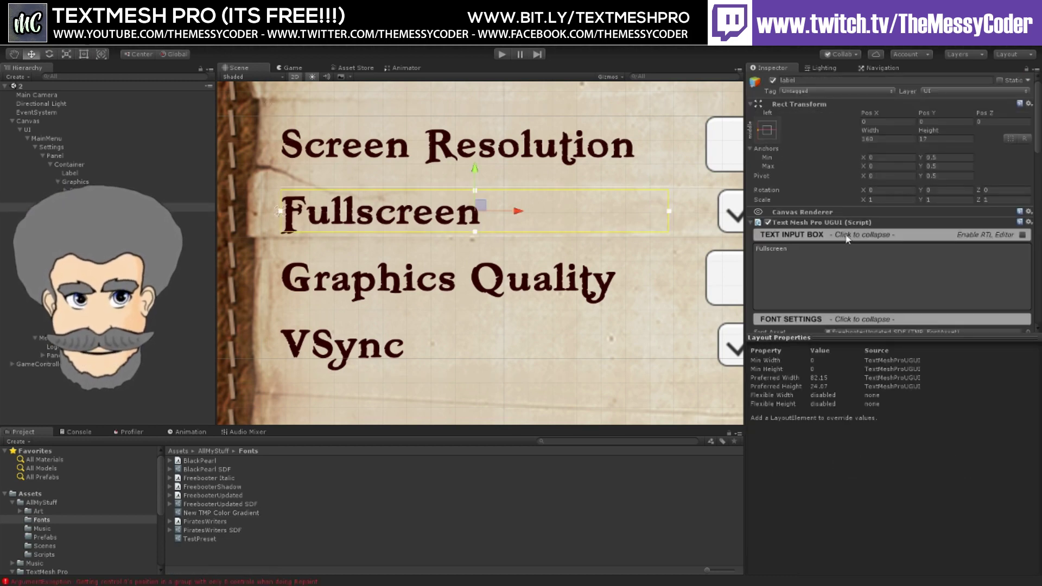
scroll(882, 255, down, 3)
scroll(883, 255, down, 3)
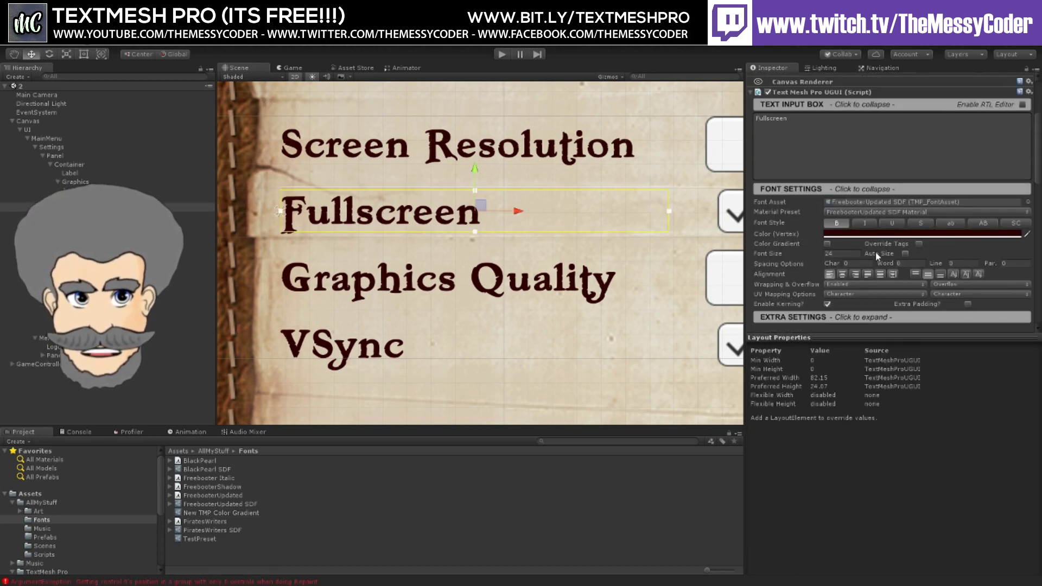
click(827, 243)
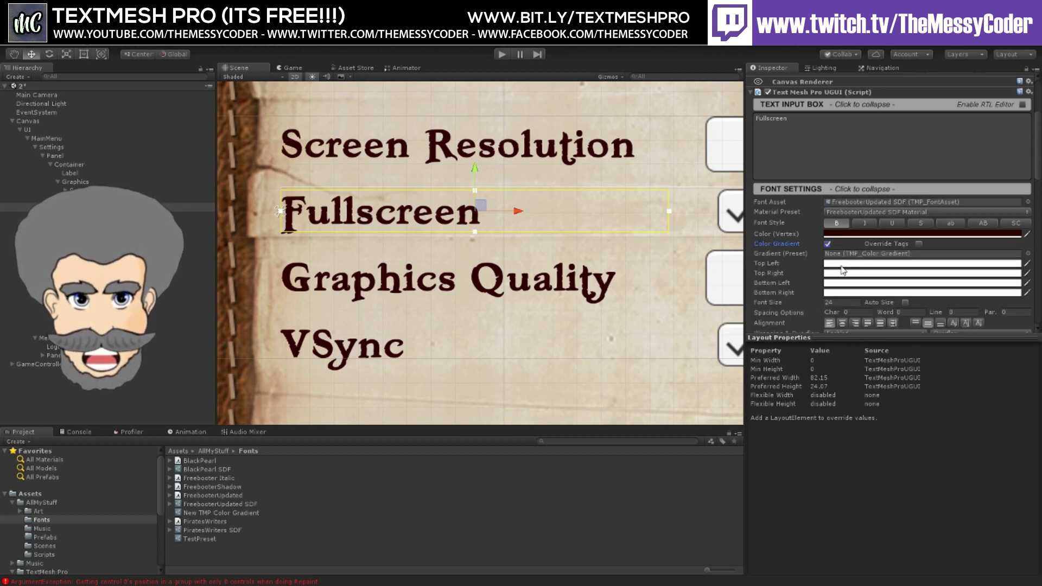
Step: Try cyan, red and pink colours on the Top Left, Top Right and Bottom Left gradient corners
click(868, 264)
click(109, 115)
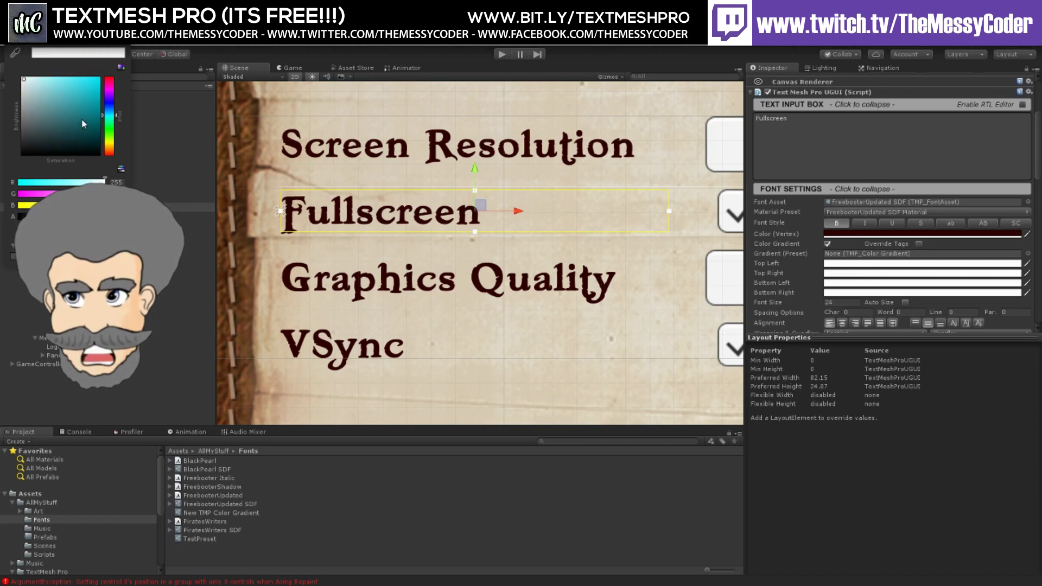
click(844, 273)
drag(98, 108, 98, 79)
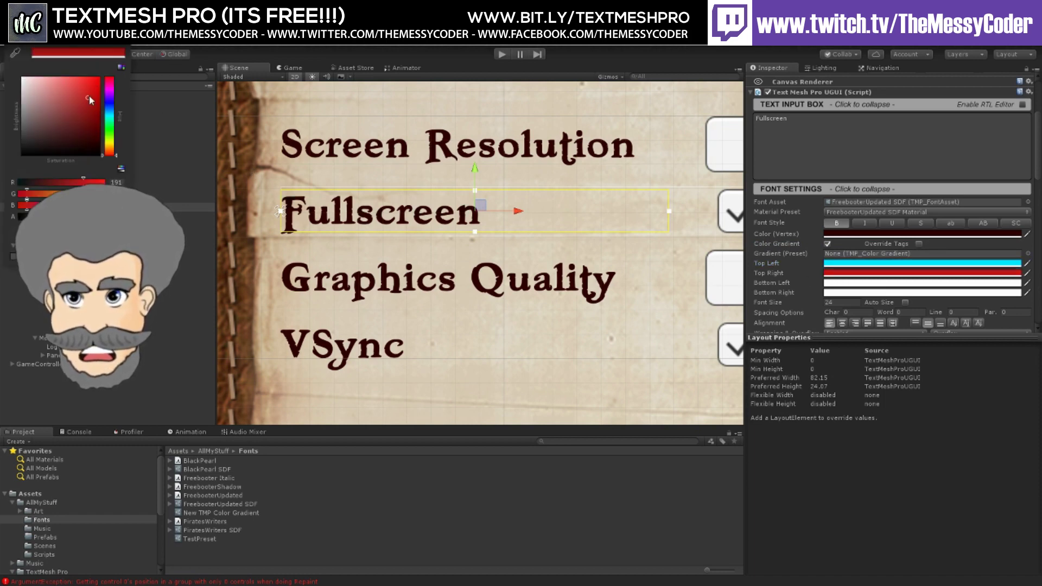
key(Return)
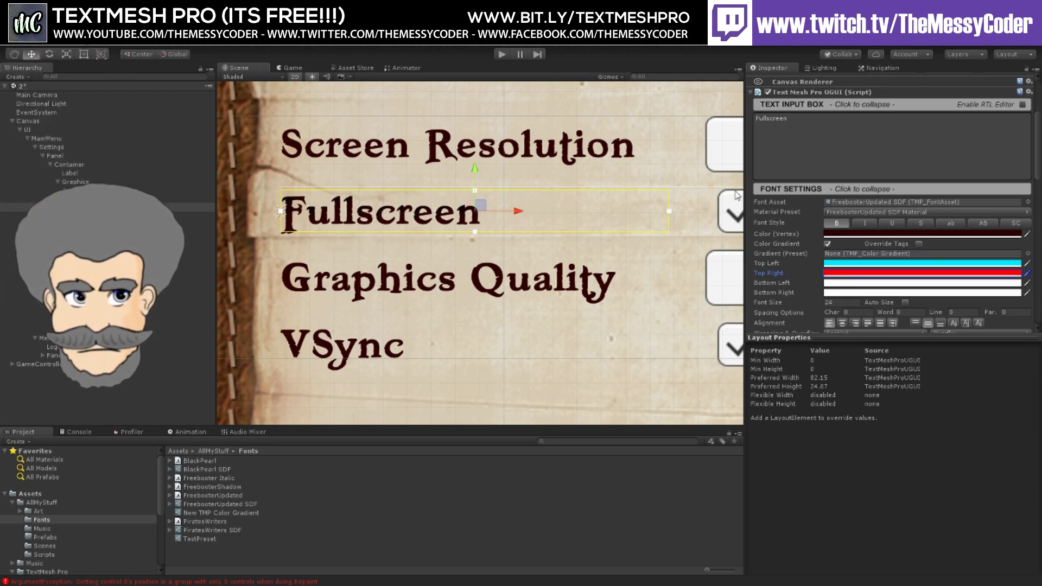
click(840, 286)
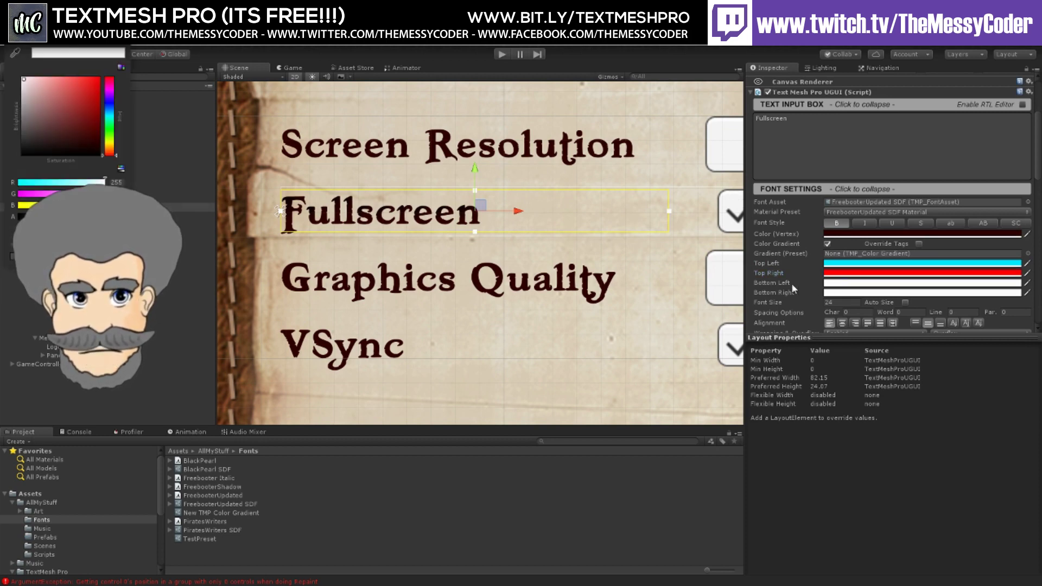
click(34, 99)
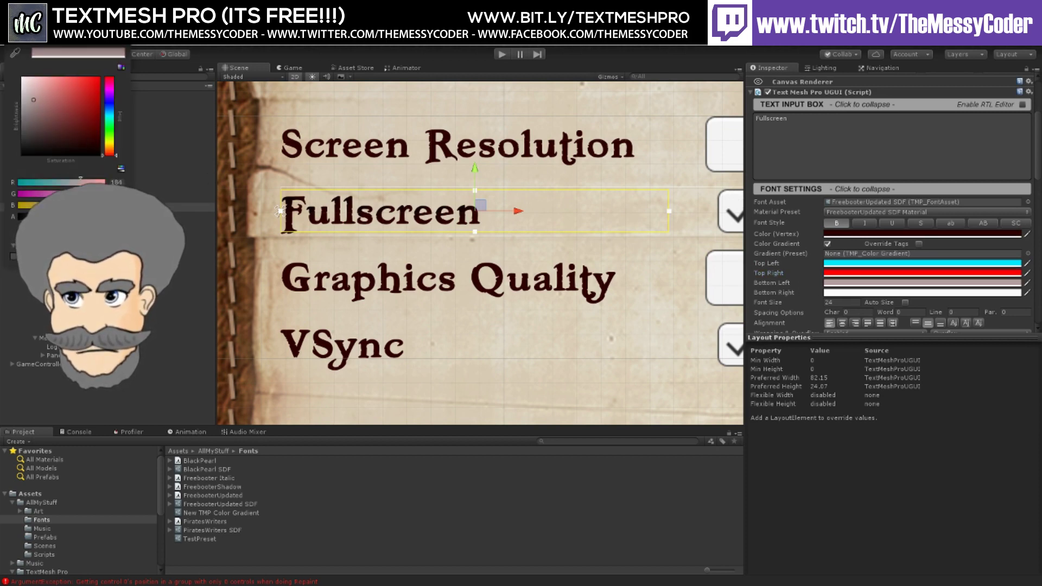
key(Return)
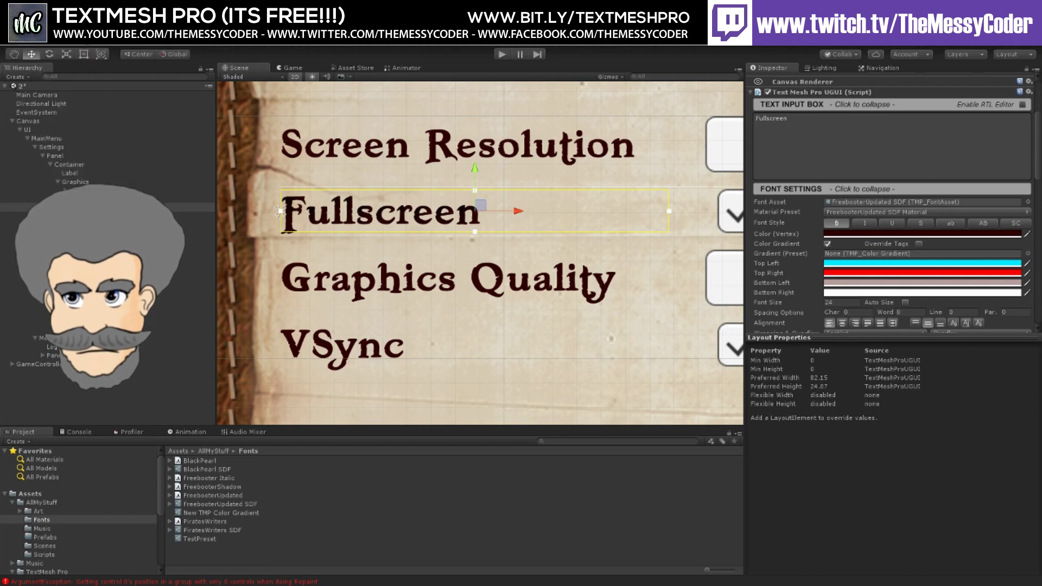
click(831, 286)
click(93, 96)
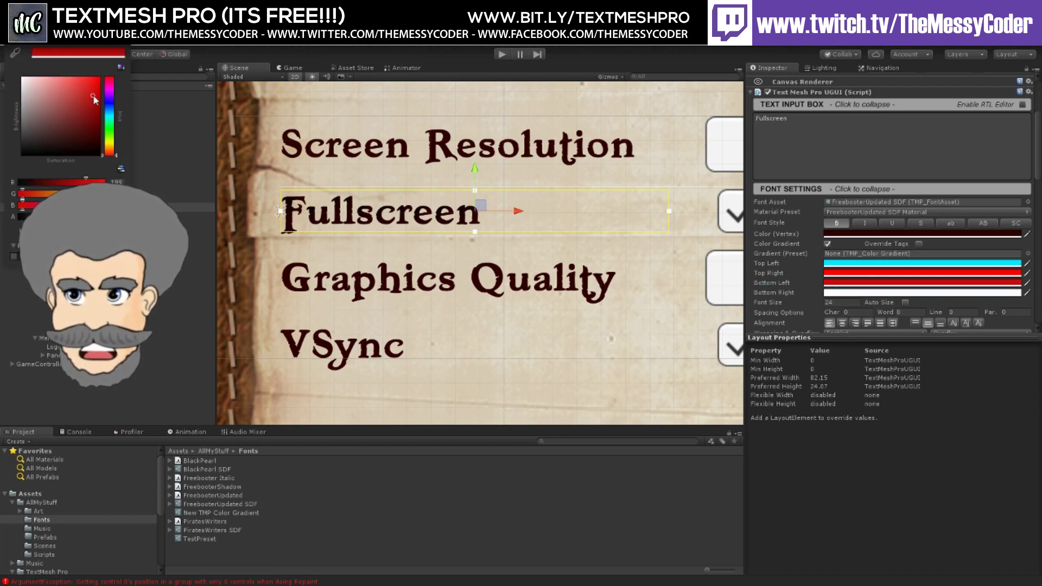
key(Return)
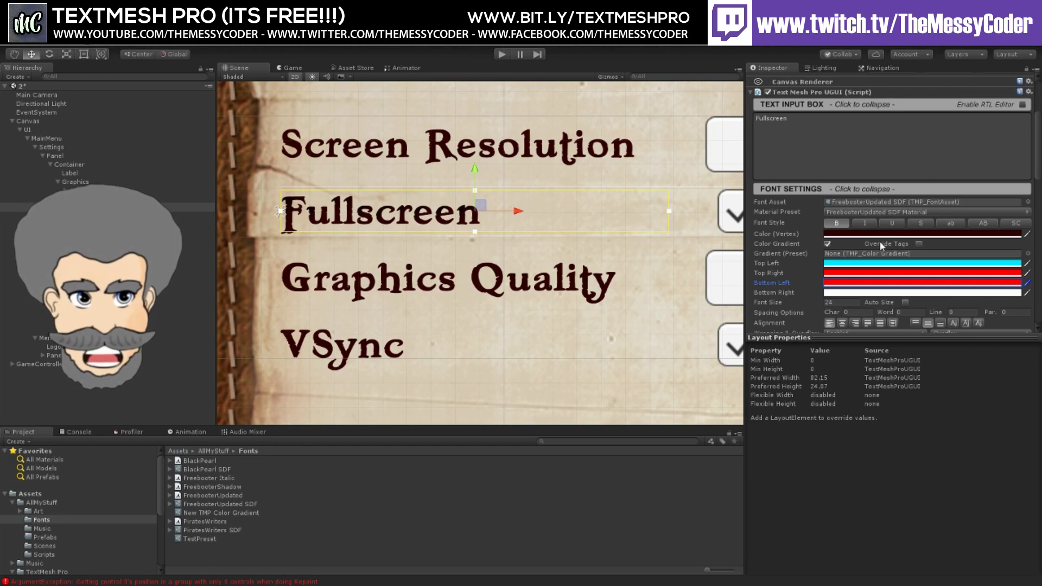
Step: Set the text's base vertex colour to white so the gradient shows
scroll(860, 235, down, 2)
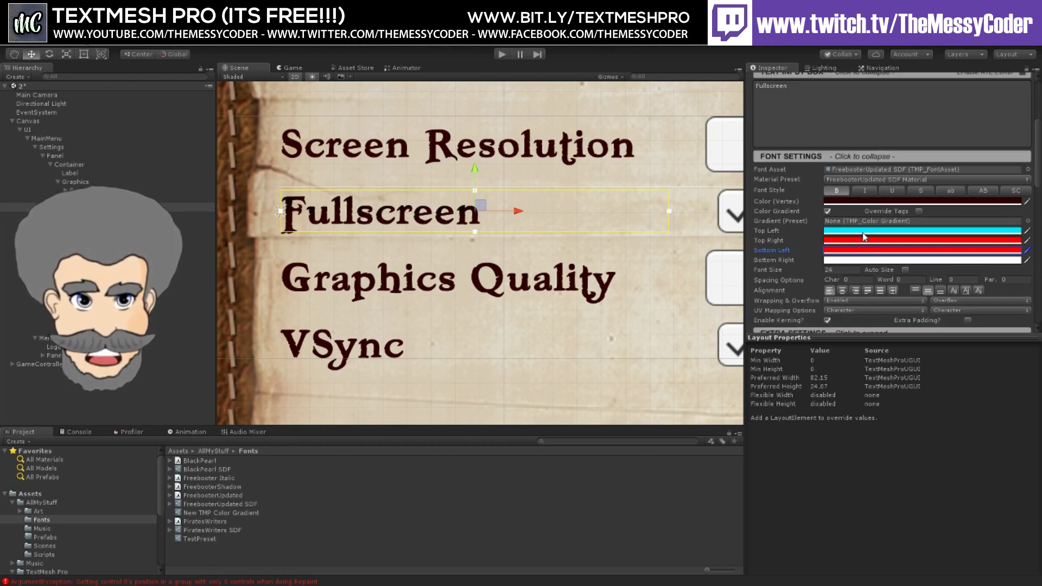
click(848, 205)
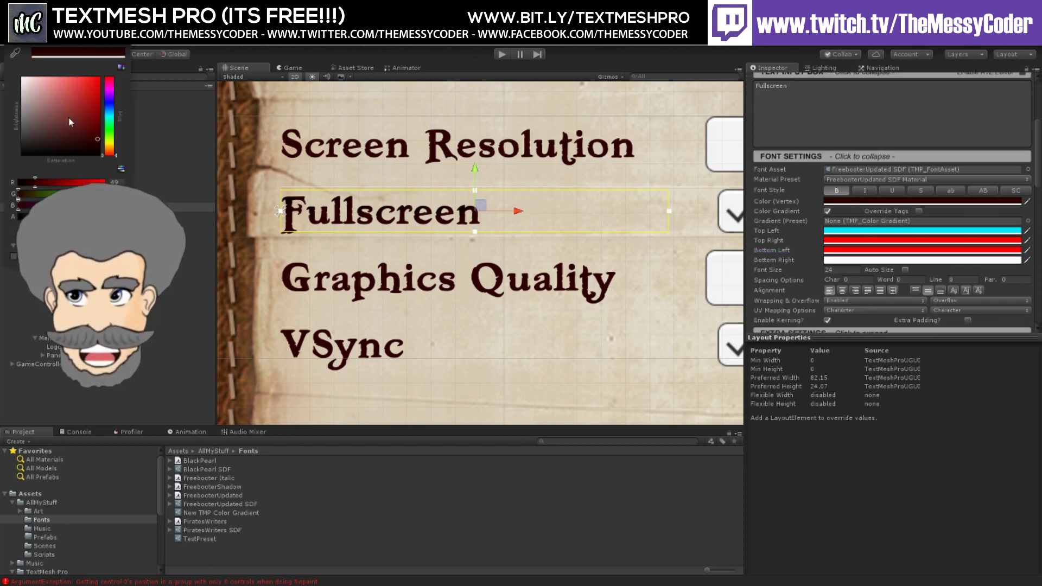
drag(67, 120, 23, 79)
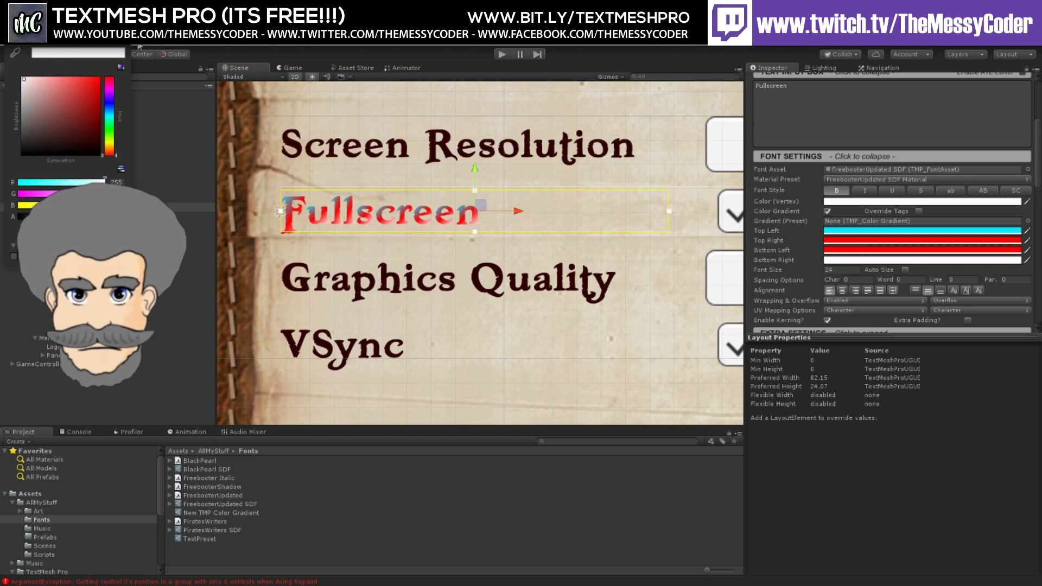
click(493, 215)
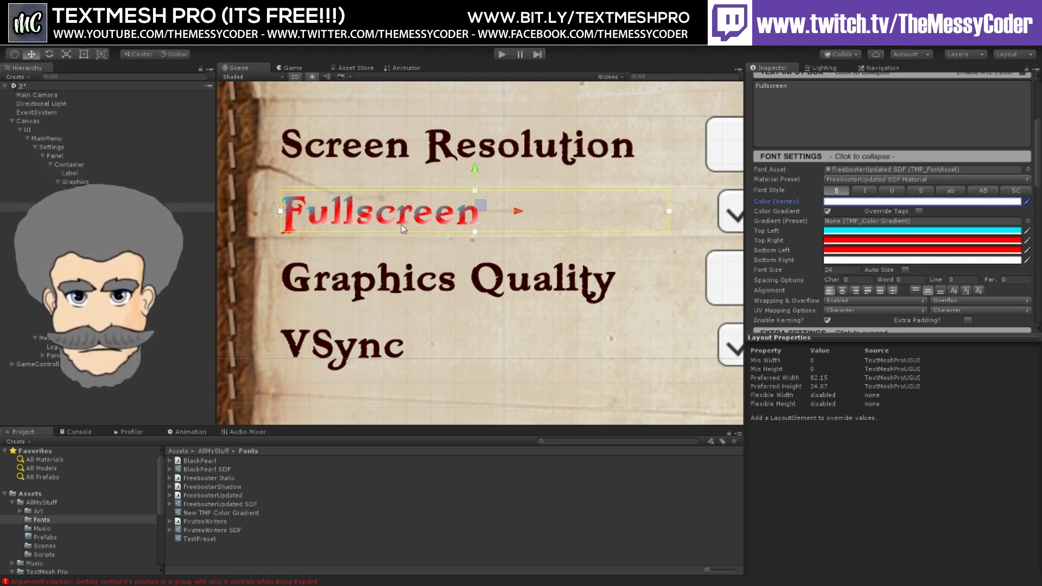
Step: Make Bottom Right vivid green and copy that green into Bottom Left with the eyedropper
click(850, 261)
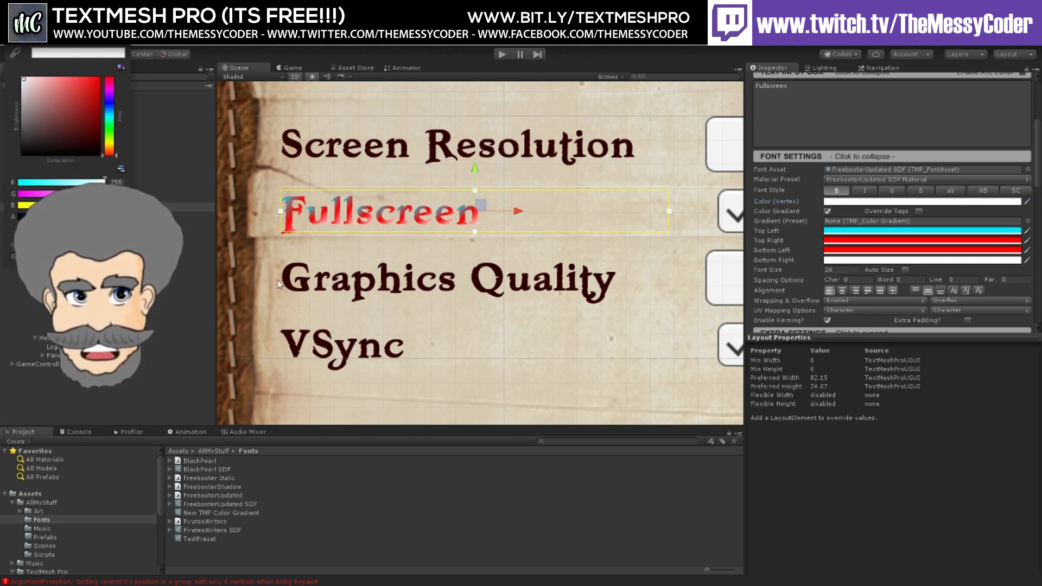
drag(108, 147, 108, 140)
drag(90, 95, 98, 79)
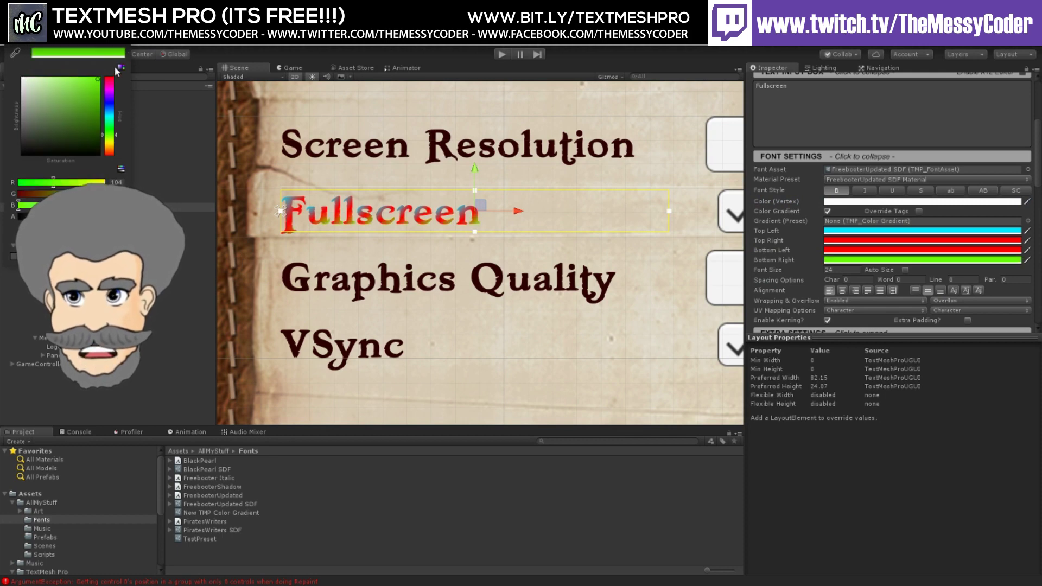
mouse_move(108, 124)
mouse_down()
mouse_move(102, 134)
mouse_move(99, 119)
mouse_up()
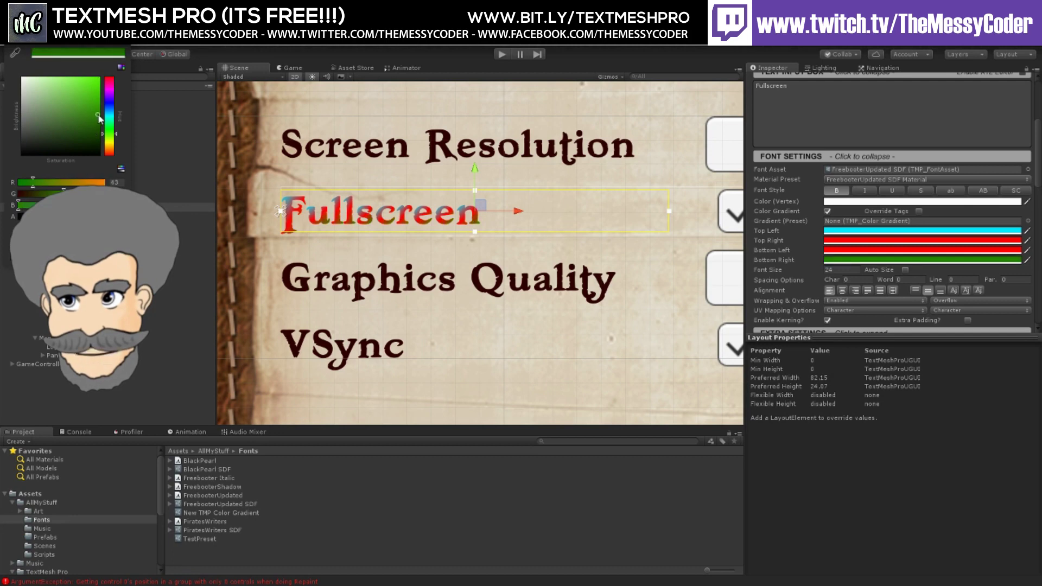
click(840, 251)
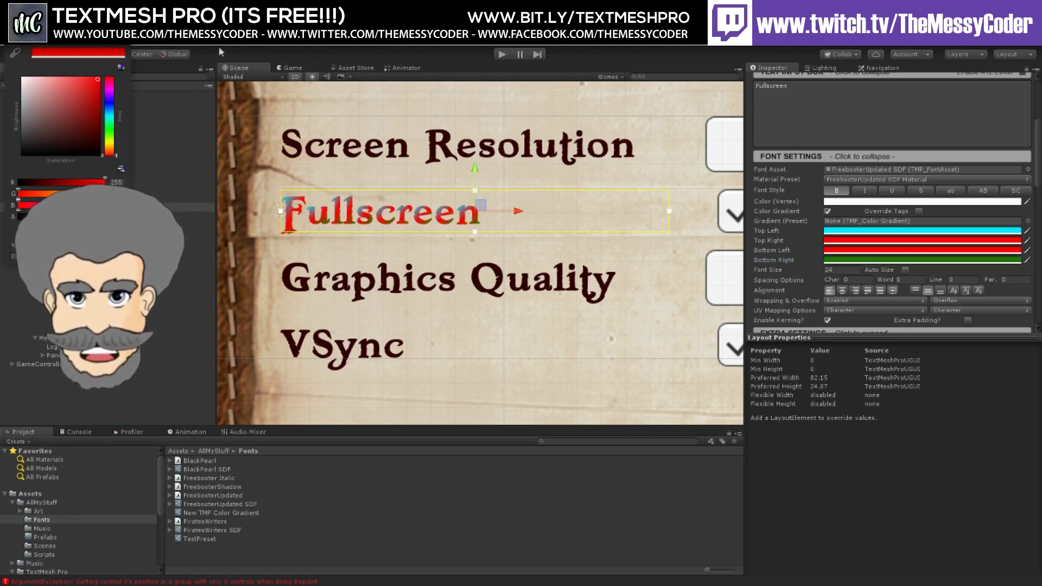
click(16, 55)
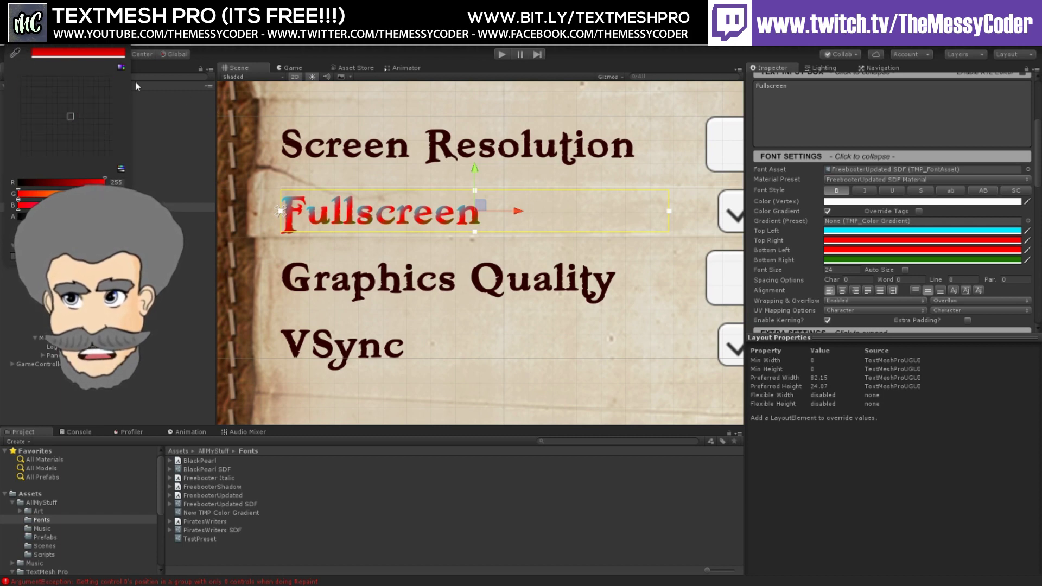
click(833, 262)
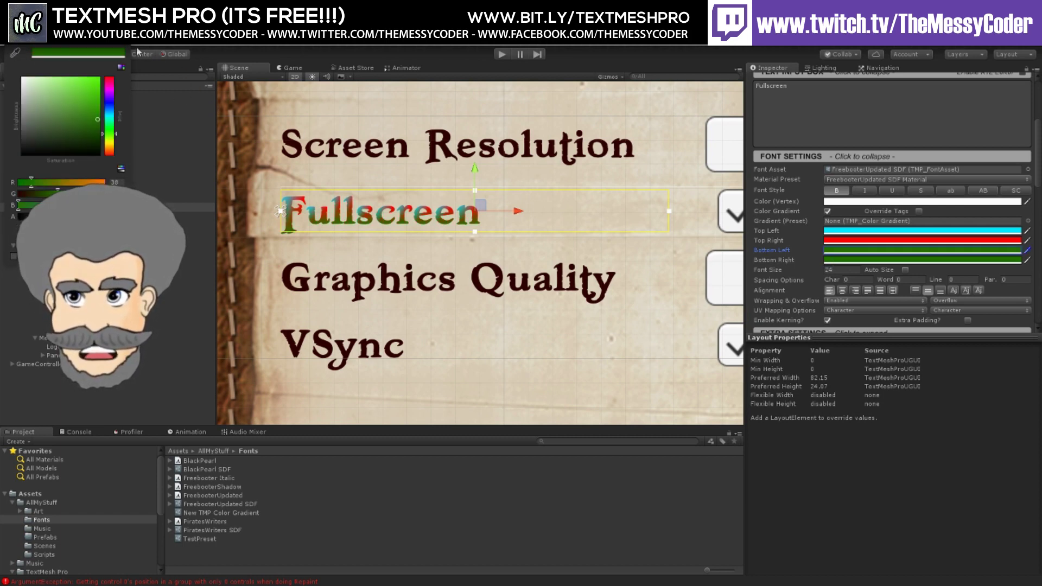
Step: Give Top Left and Top Right a brighter green, then drop the New TMP Color Gradient preset onto Fullscreen
click(896, 232)
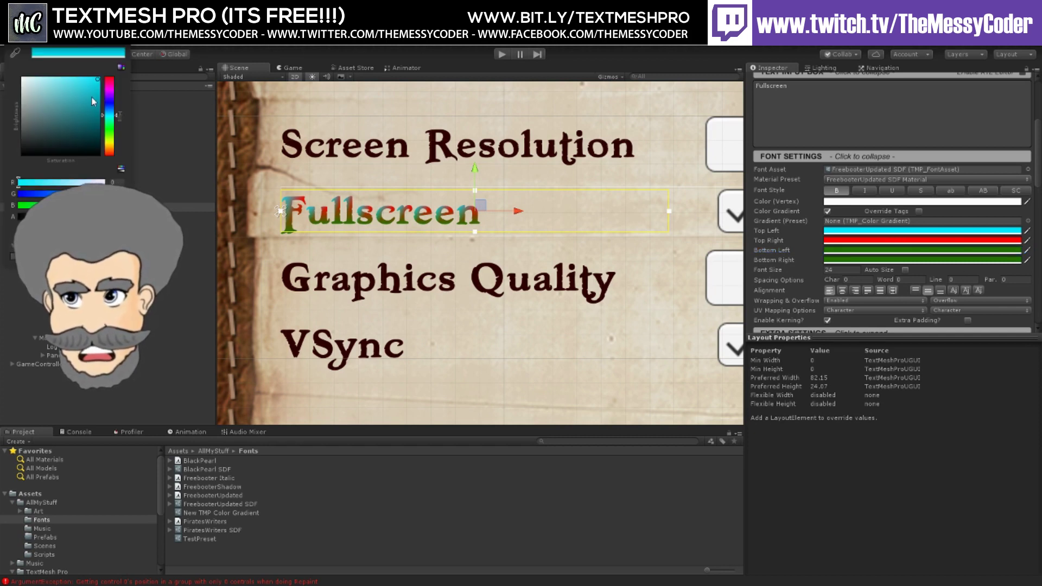
click(16, 53)
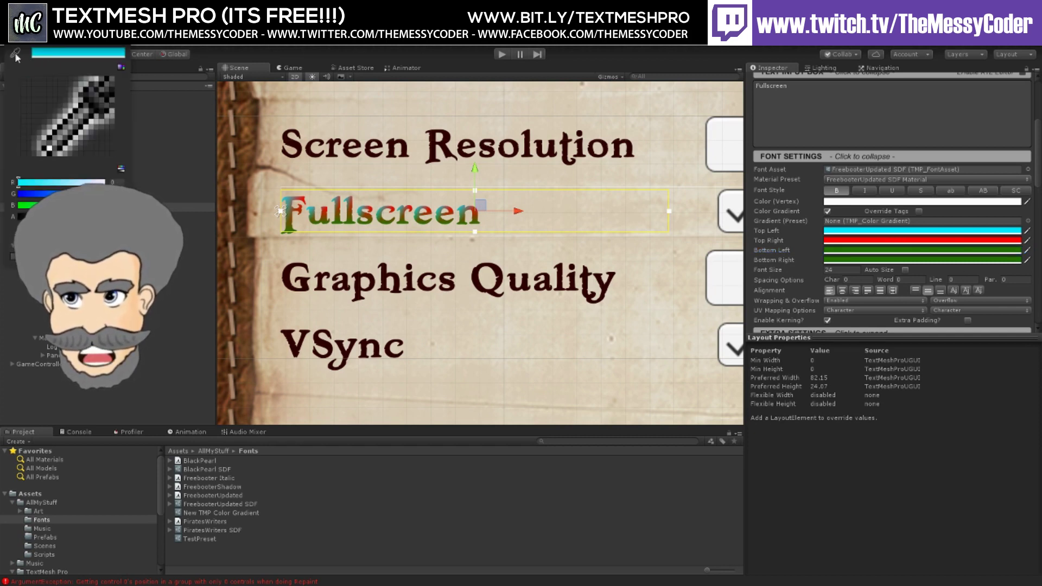
click(836, 251)
drag(50, 99, 108, 73)
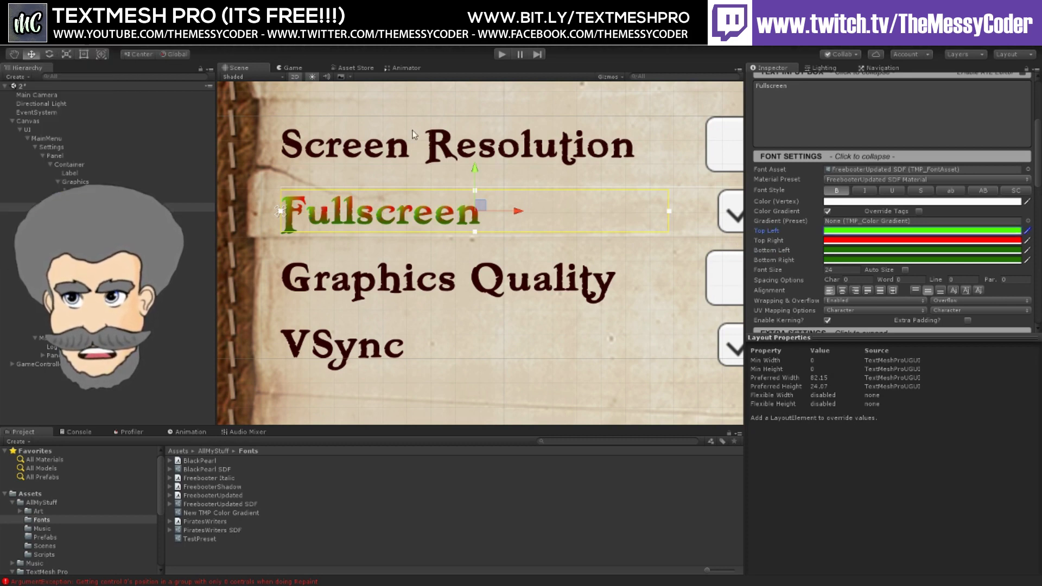
click(840, 242)
click(15, 53)
click(834, 233)
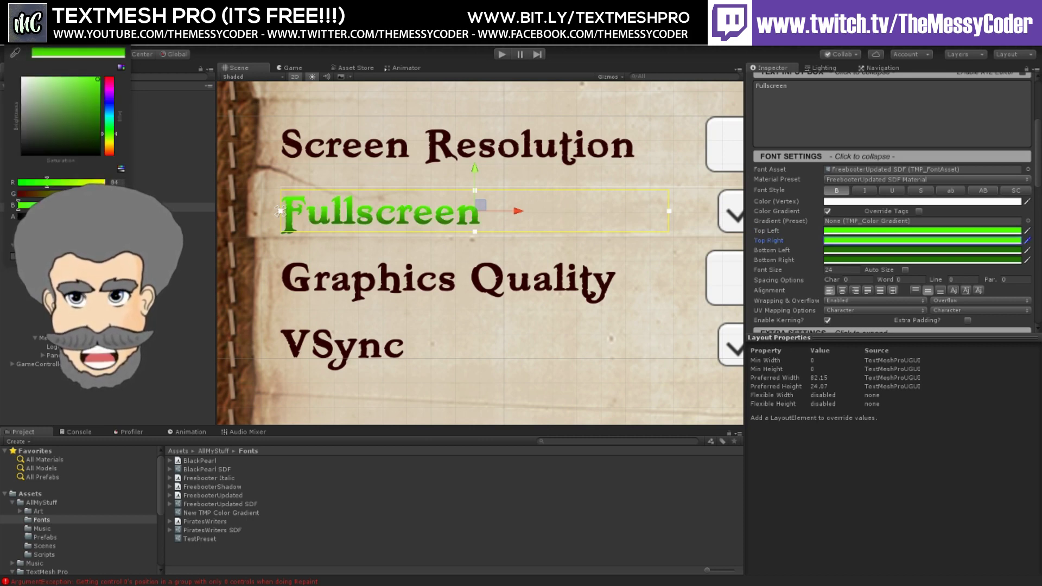
click(330, 201)
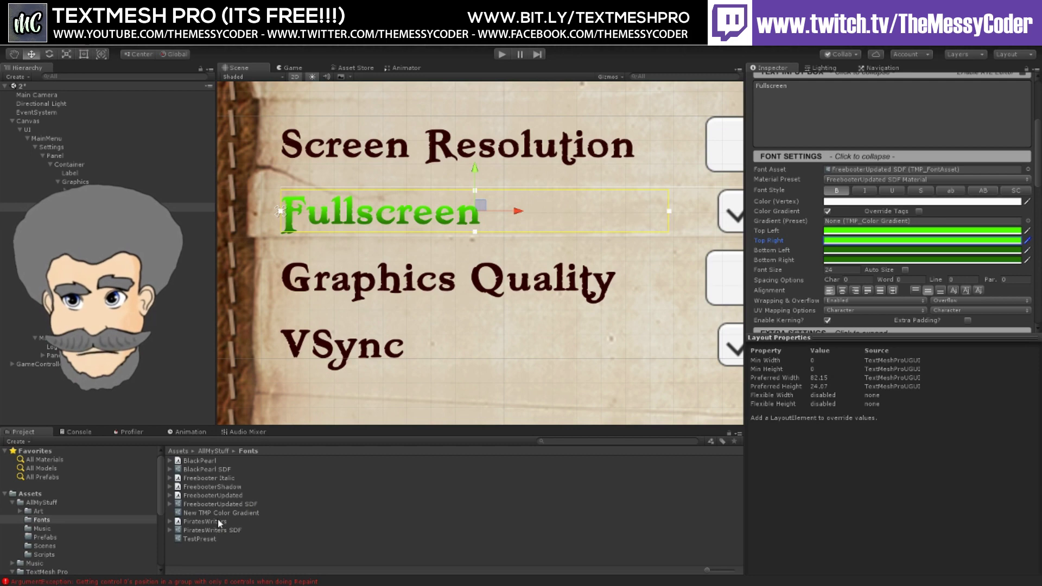
drag(217, 513, 839, 241)
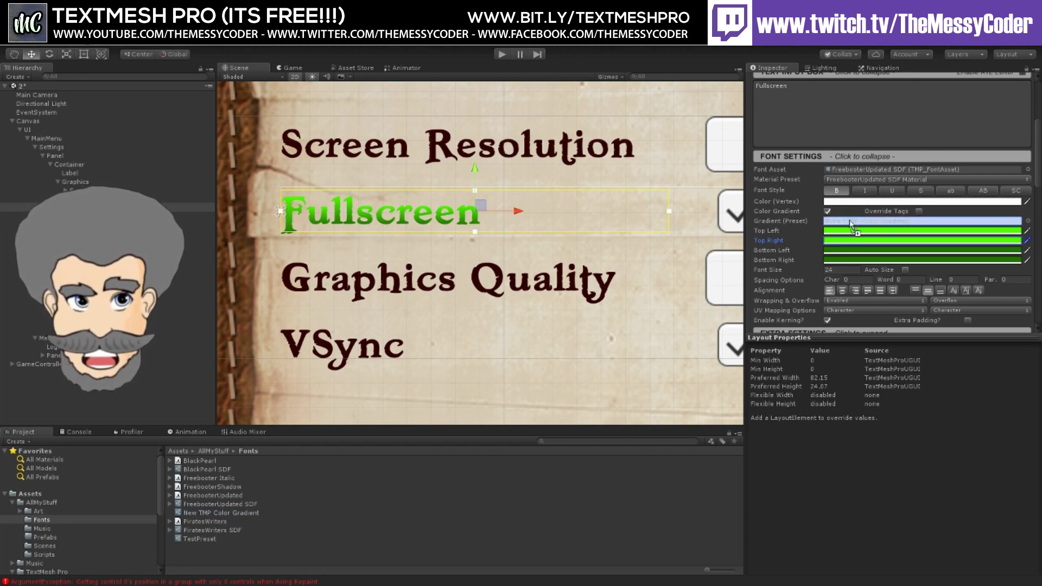
Step: Set the Top Left and Top Right gradient corners to purple
click(844, 231)
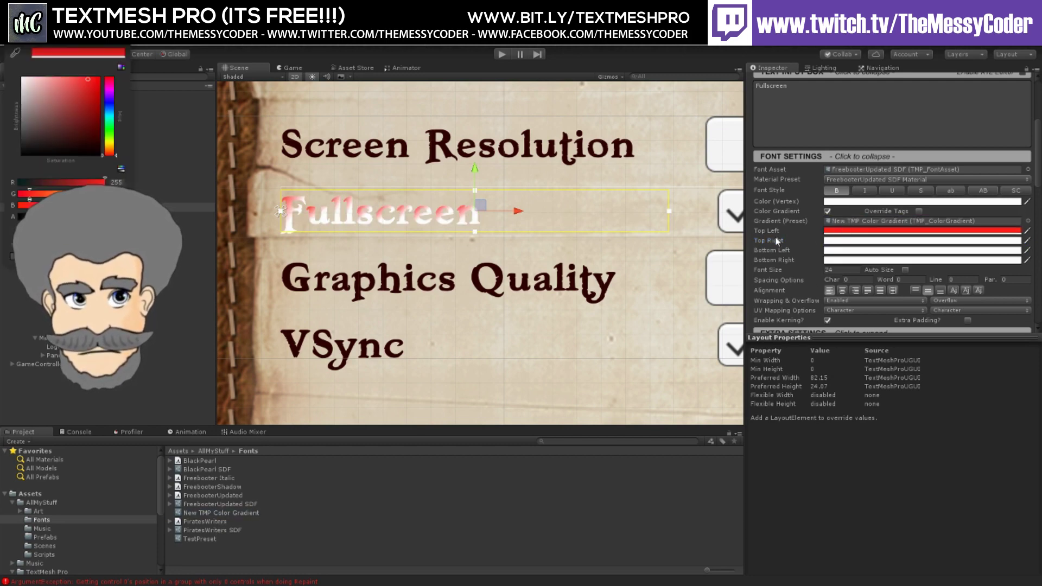
drag(109, 136, 109, 97)
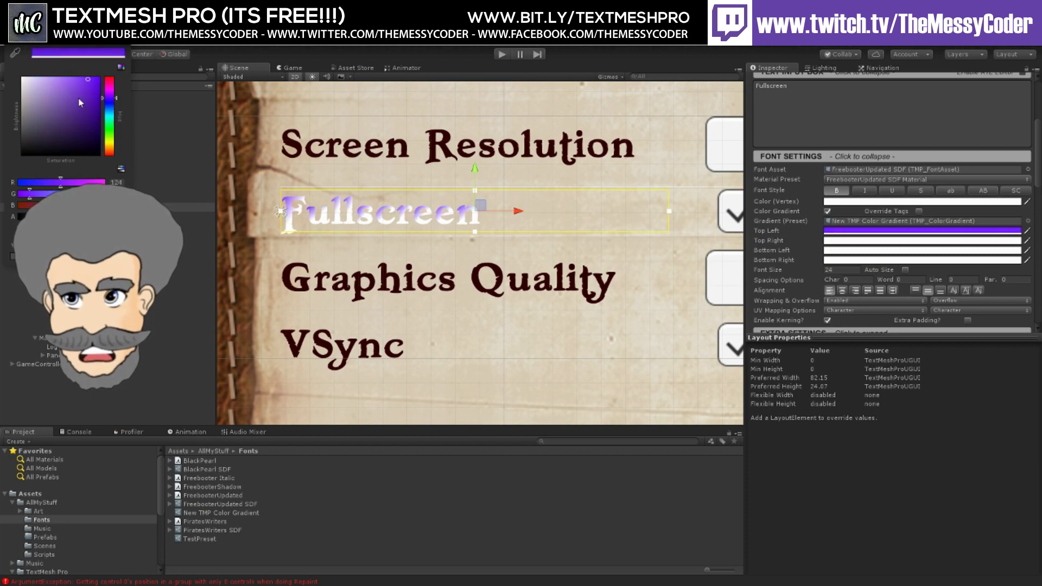
click(705, 189)
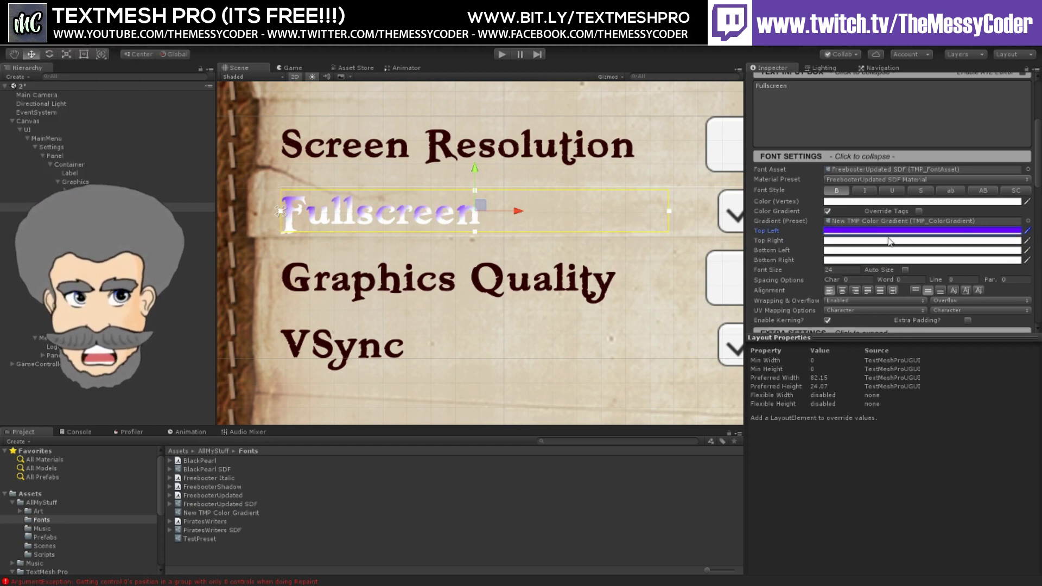
click(855, 231)
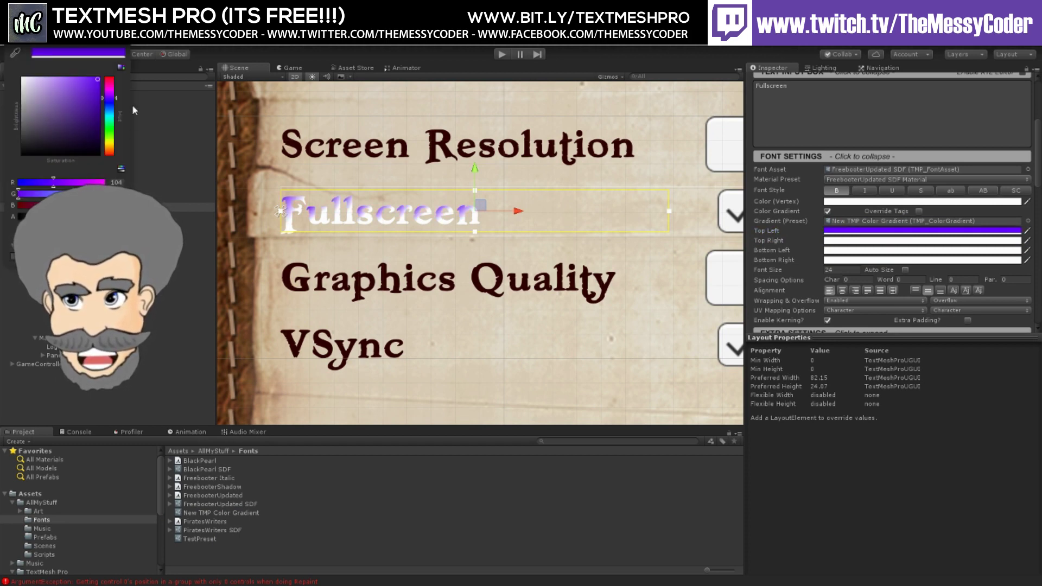
click(861, 252)
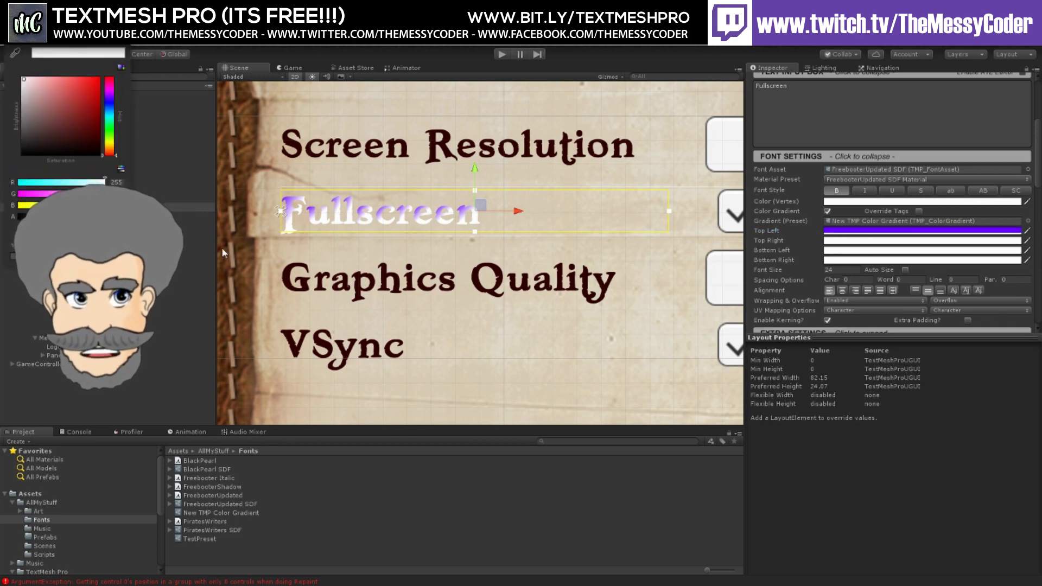
click(19, 247)
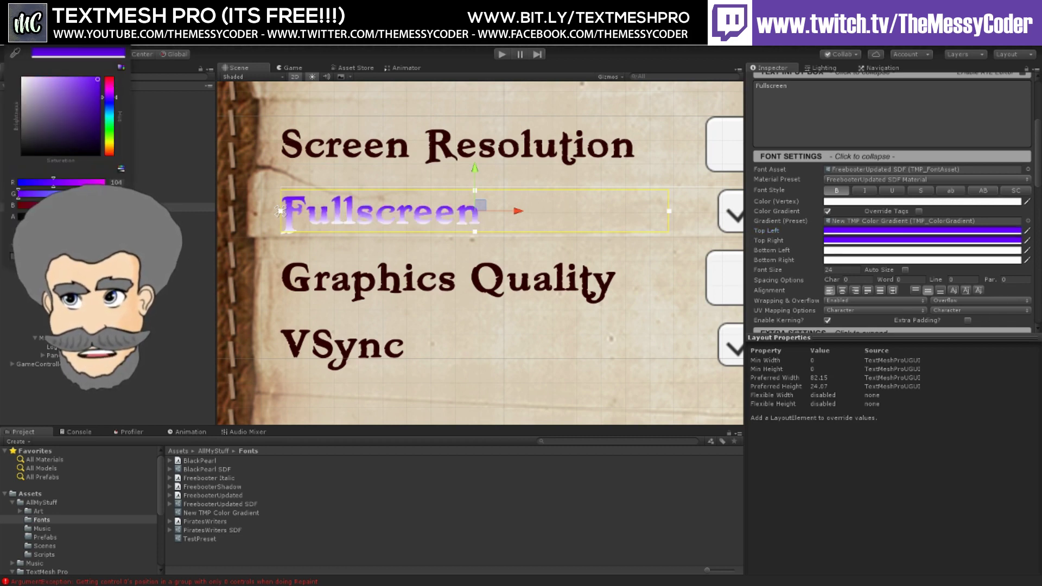
Step: Make the Bottom Left and Bottom Right corners full cyan, then select the Graphics Quality label
click(855, 250)
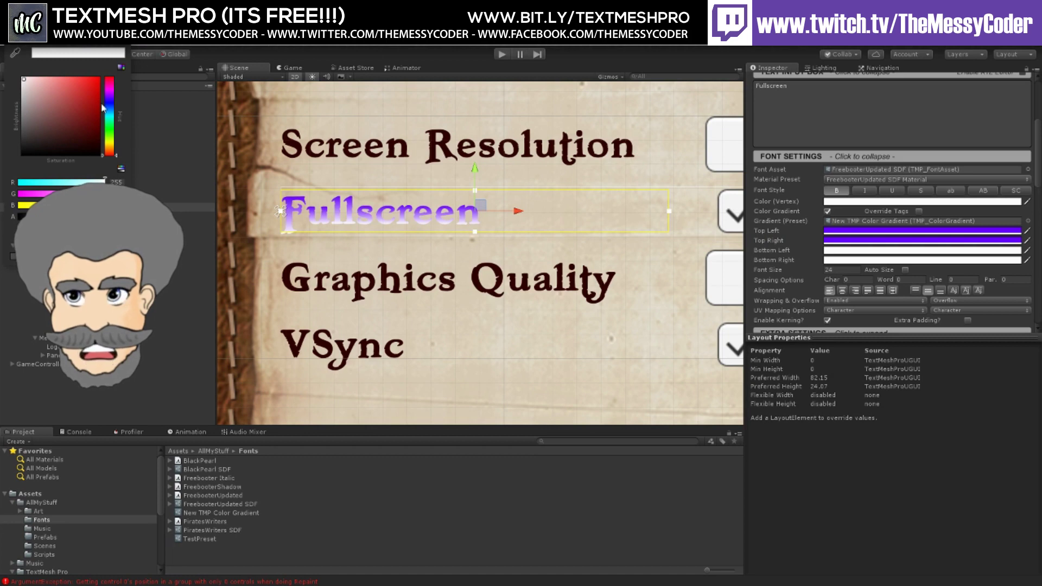
click(111, 115)
click(99, 79)
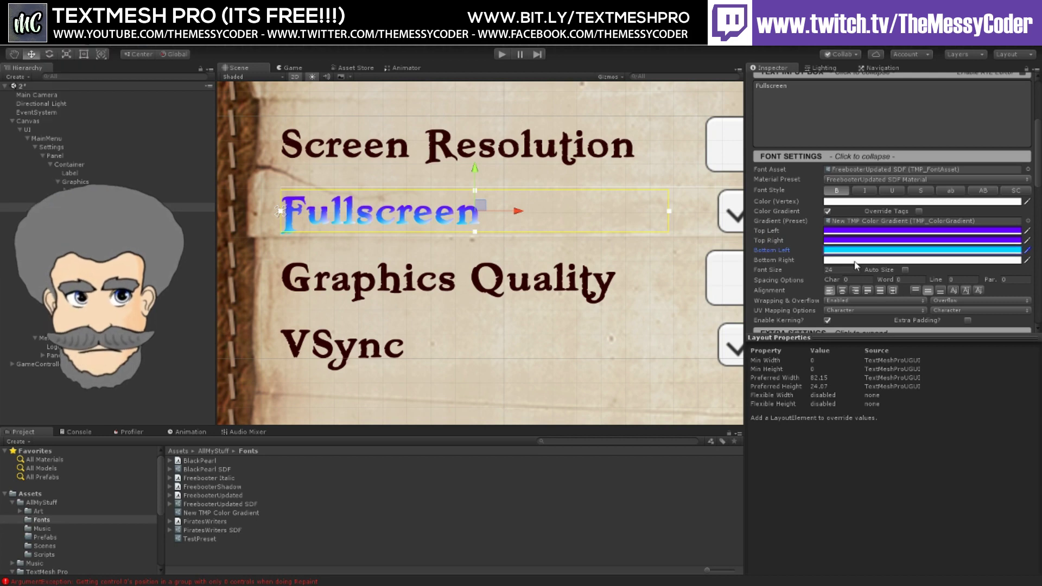
click(922, 260)
click(13, 255)
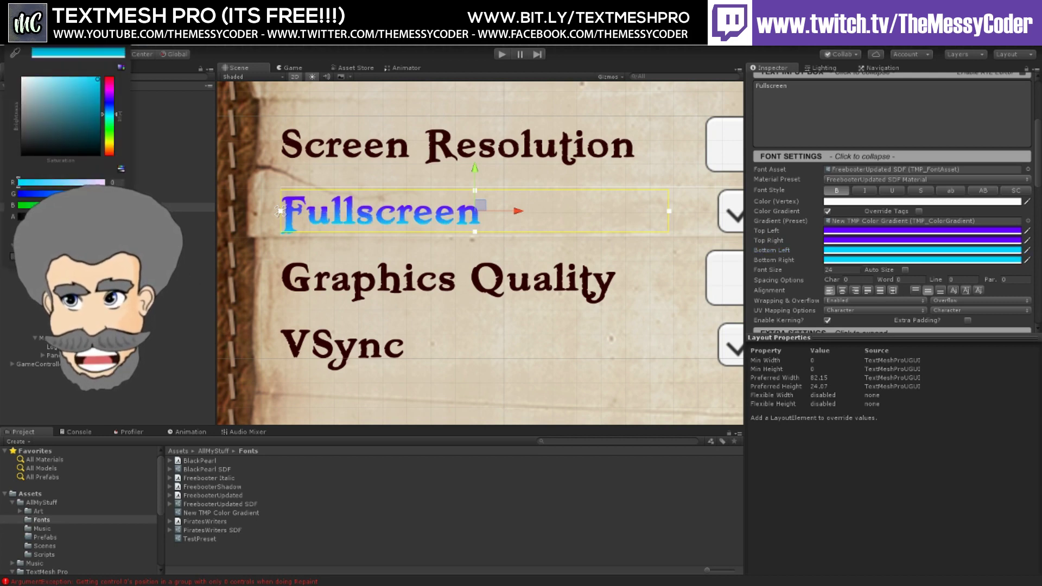
click(464, 241)
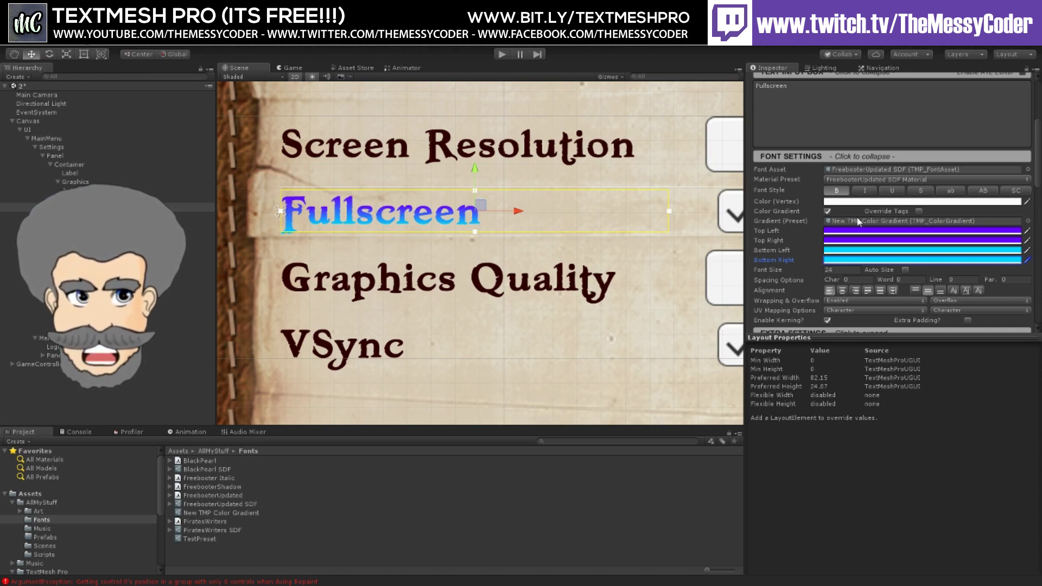
click(392, 281)
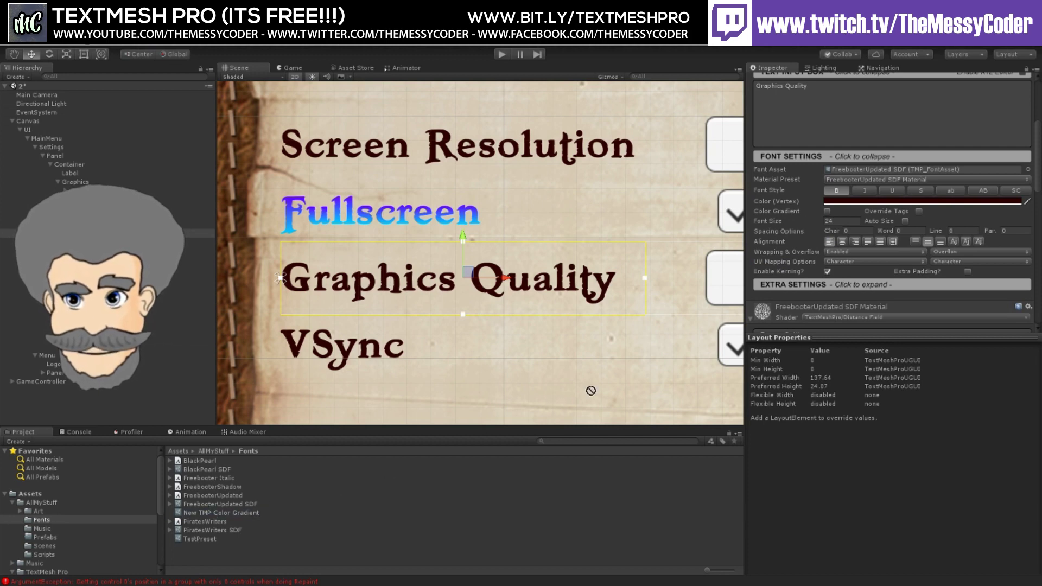
Step: Enable Color Gradient on Graphics Quality with the New TMP Color Gradient preset and white vertex colour
click(827, 211)
drag(223, 516, 855, 222)
click(852, 202)
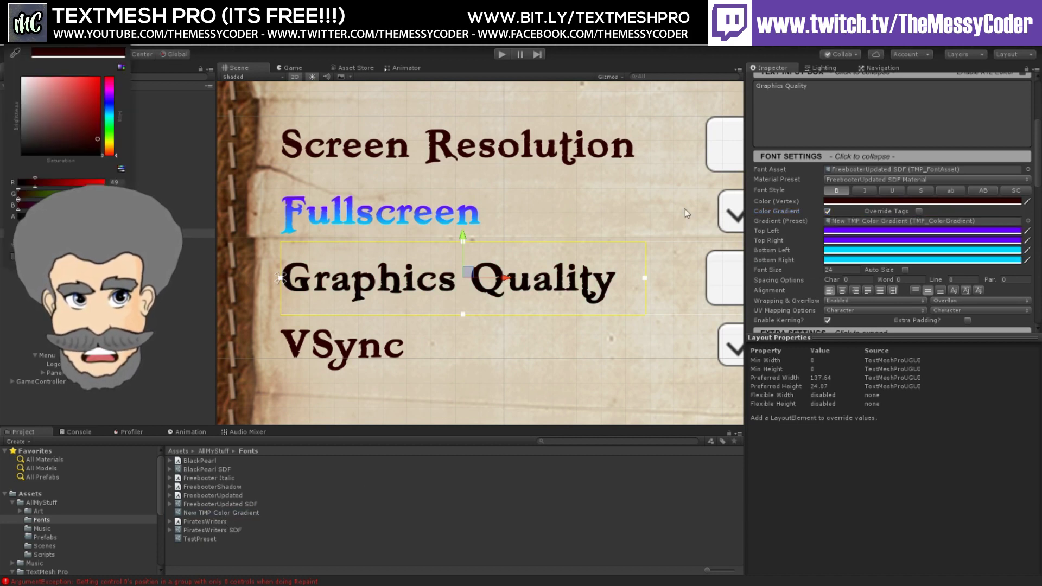
drag(60, 113, 23, 79)
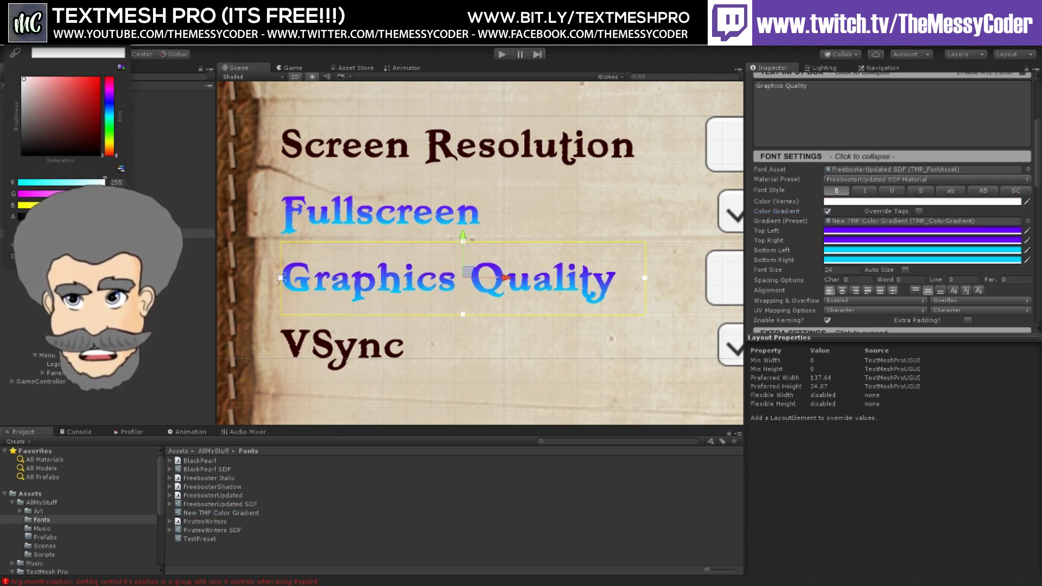
key(Escape)
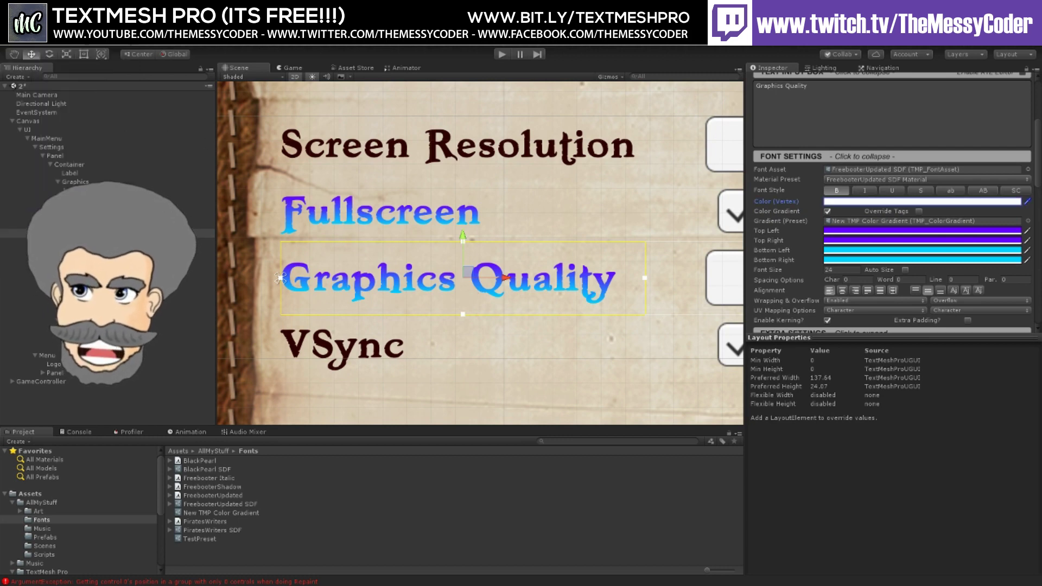
Step: Show the New TMP Color Gradient preset asset's settings in the Inspector
drag(225, 513, 836, 263)
drag(247, 515, 305, 506)
click(241, 515)
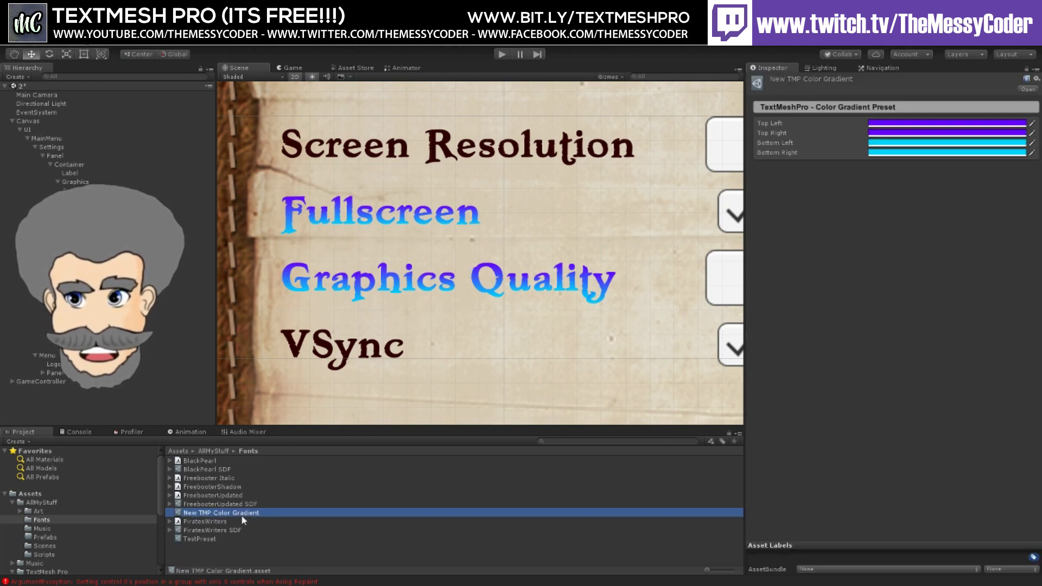
Step: Turn the preset's Top Left and Top Right colours red, then select the Fullscreen label
click(903, 124)
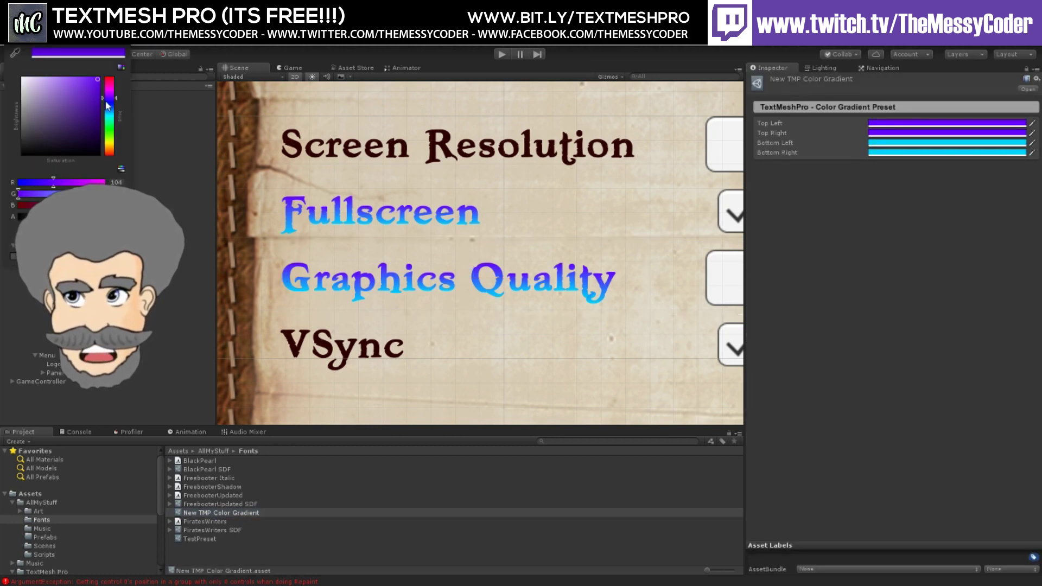
drag(107, 106, 116, 72)
click(279, 58)
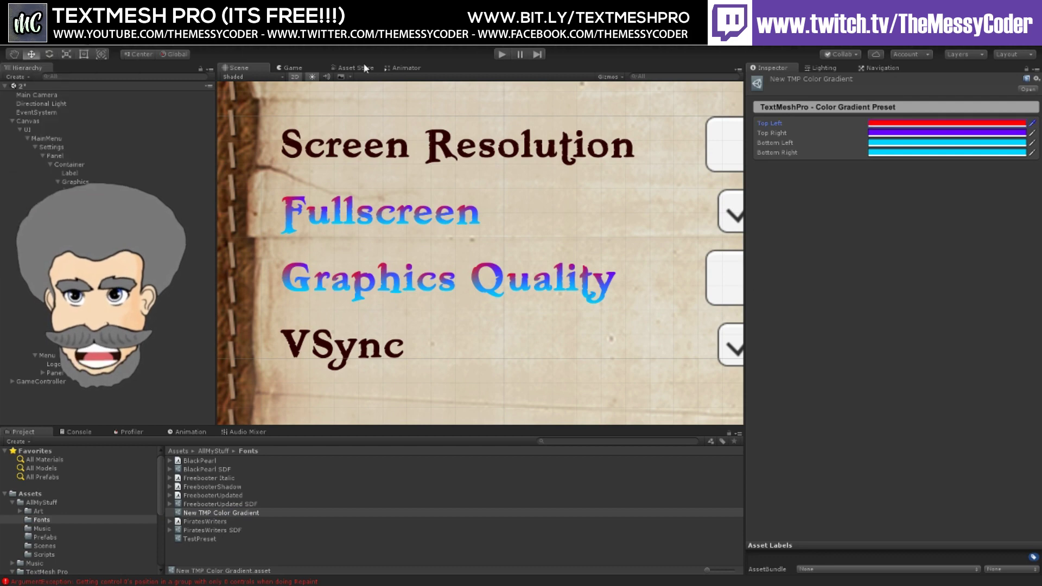
click(909, 131)
drag(109, 96, 111, 74)
click(483, 262)
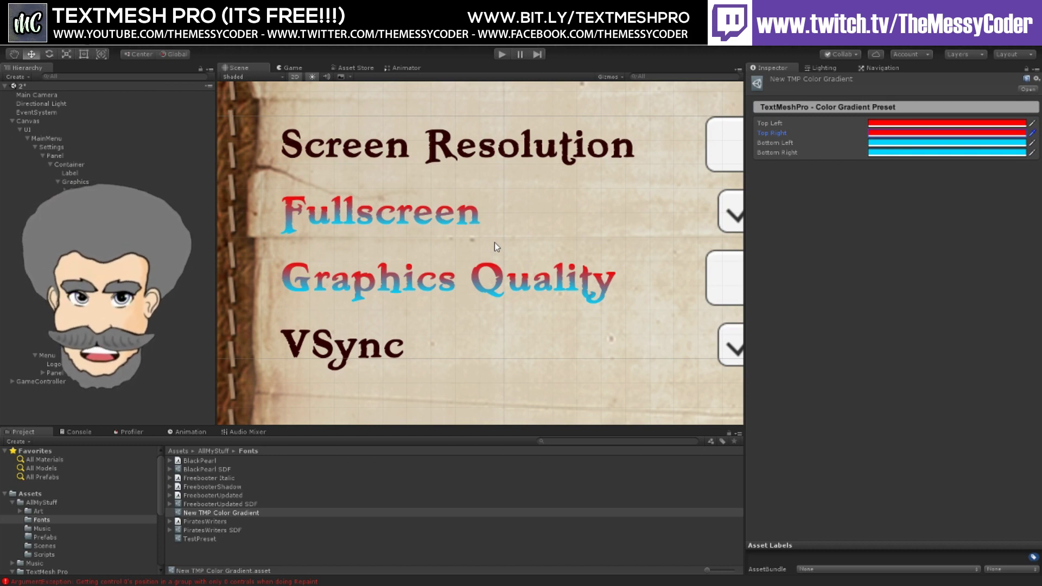
click(408, 212)
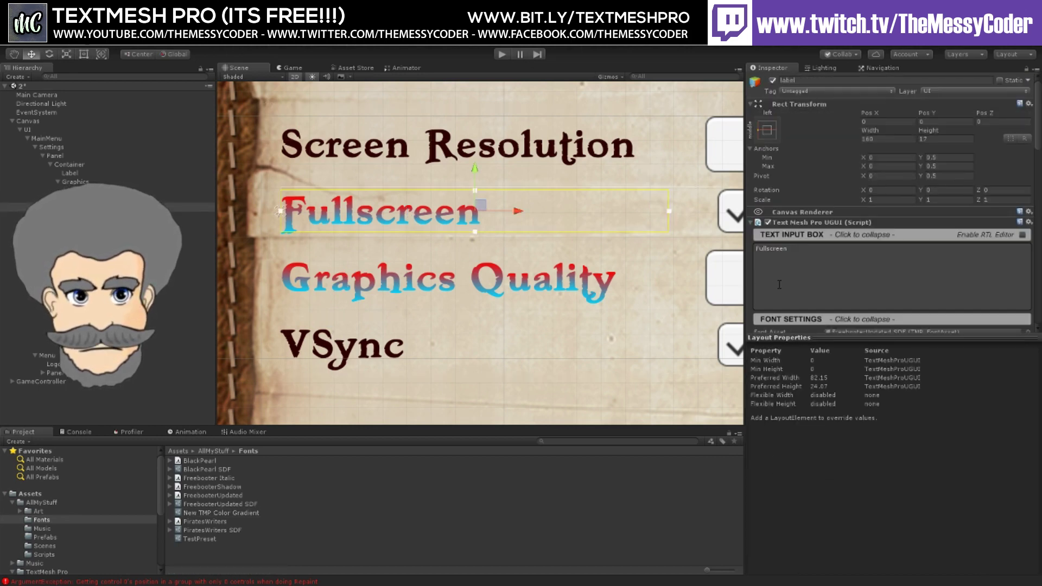
Step: Remove the gradient preset from the Fullscreen label
scroll(776, 286, down, 4)
click(884, 254)
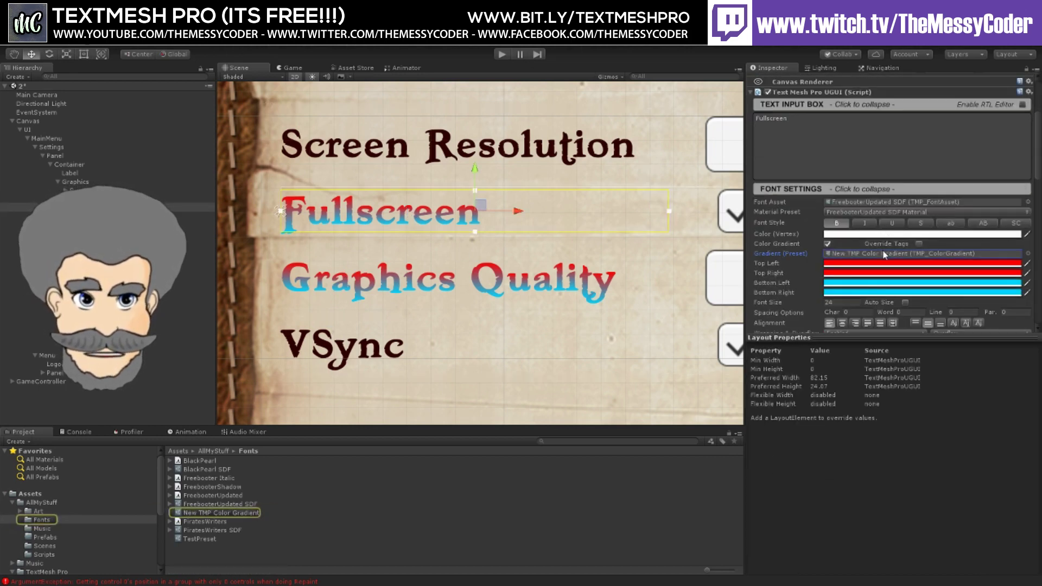
key(Delete)
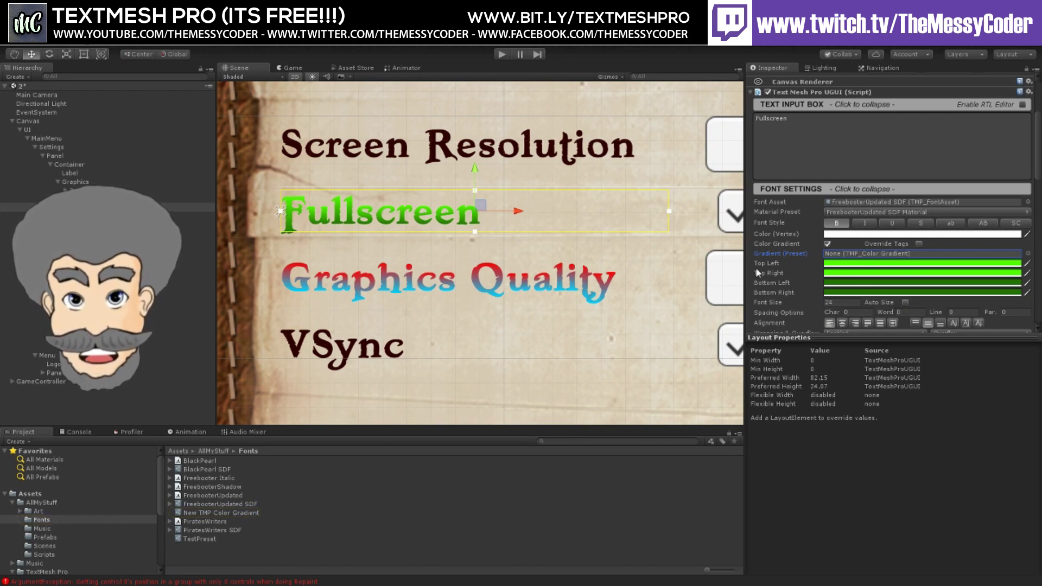
Step: Open the Examples & Extras Scenes folder in the Project window
scroll(79, 534, down, 2)
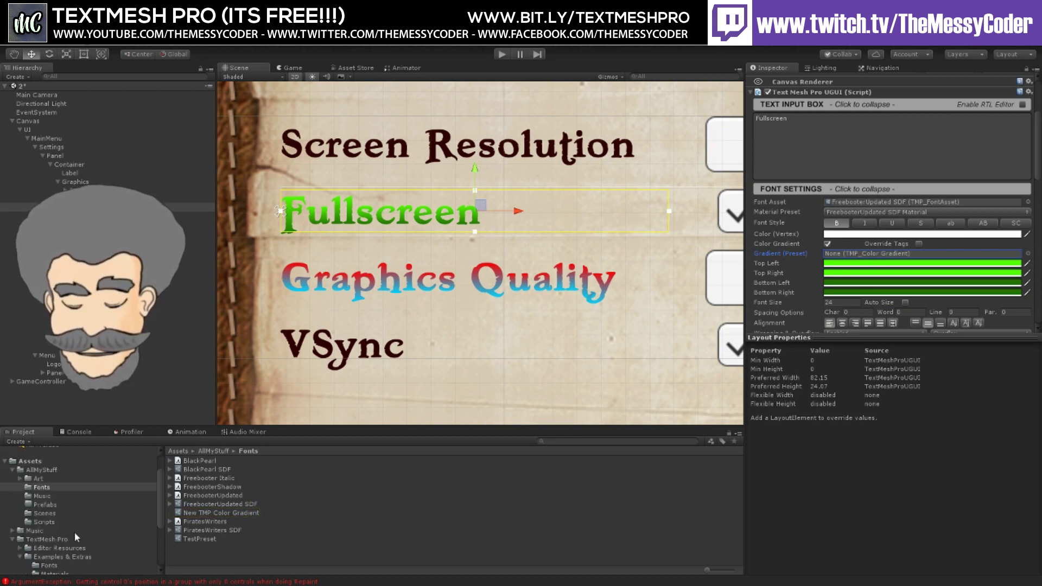
scroll(52, 524, down, 2)
scroll(58, 533, down, 1)
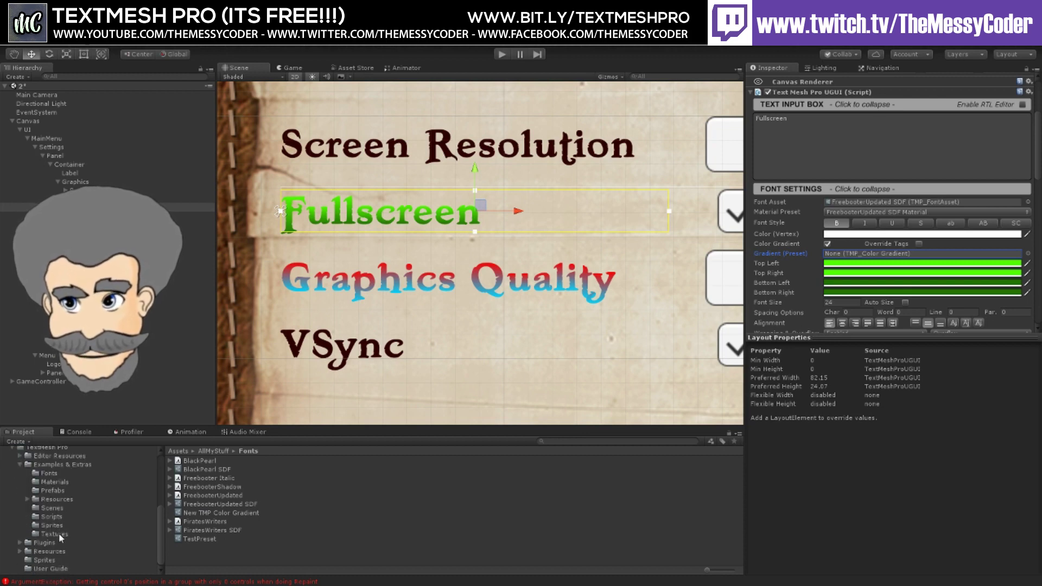
click(50, 464)
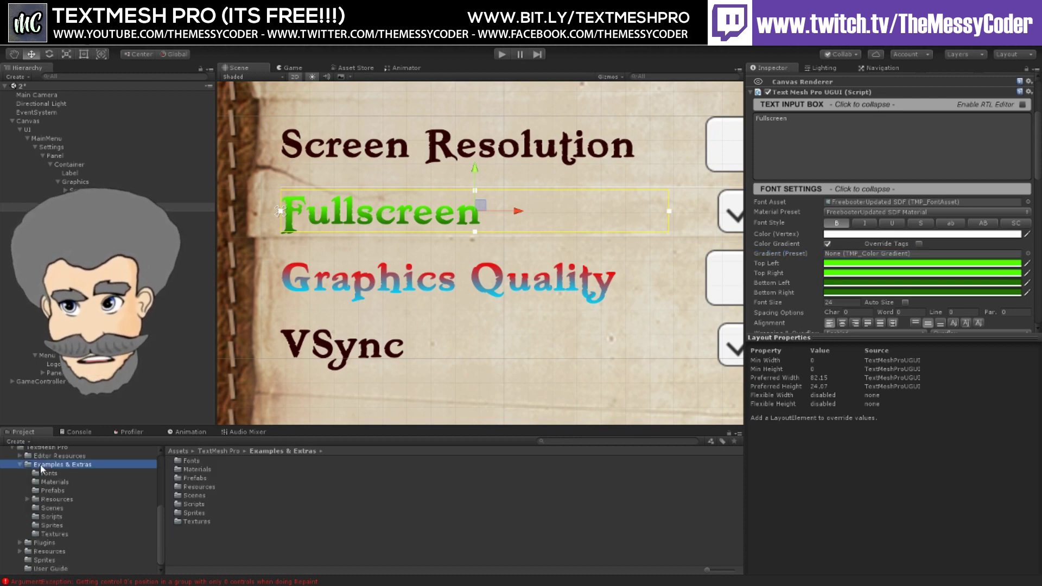
double_click(188, 494)
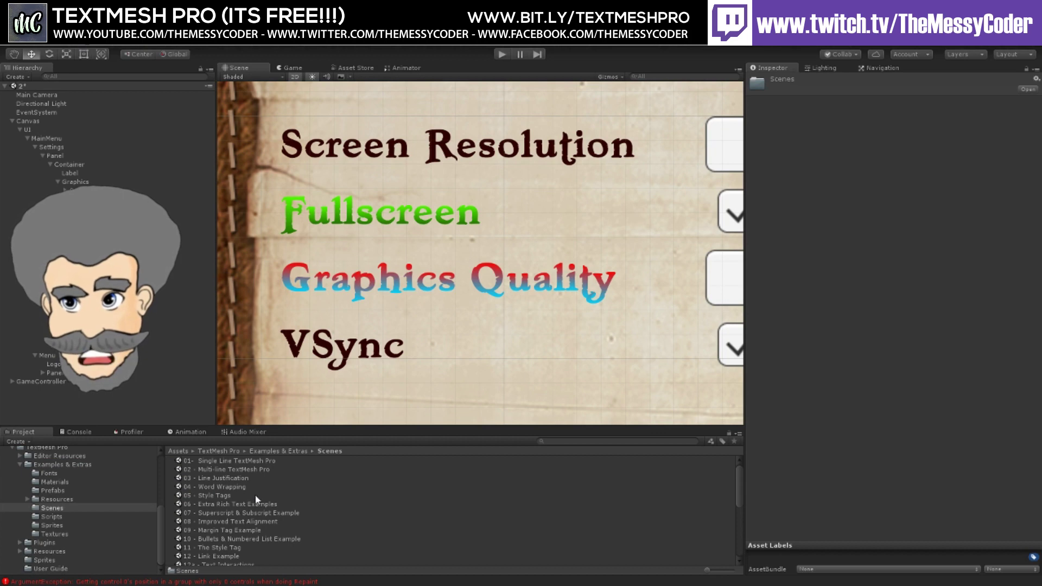
scroll(259, 524, down, 6)
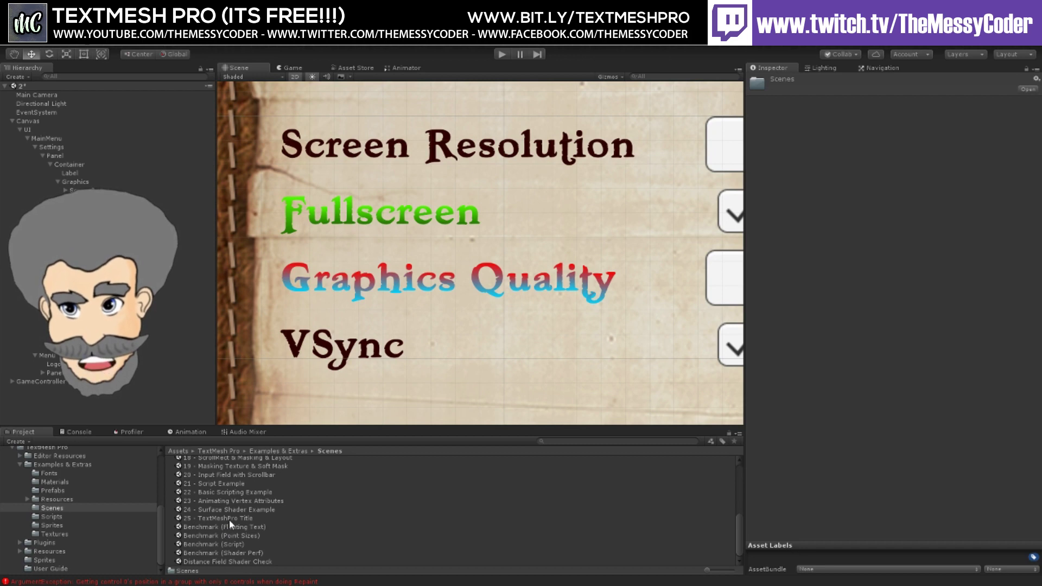
scroll(228, 519, up, 6)
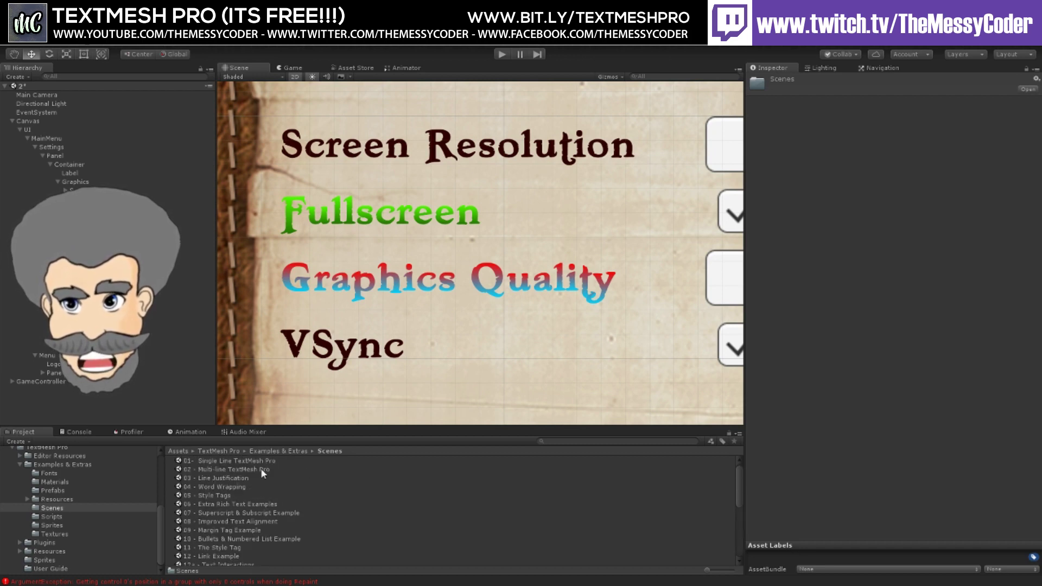
Step: Select the Graphics group behind the Graphics Quality text to view its Vertical Layout Group
click(491, 289)
click(489, 291)
scroll(857, 313, down, 1)
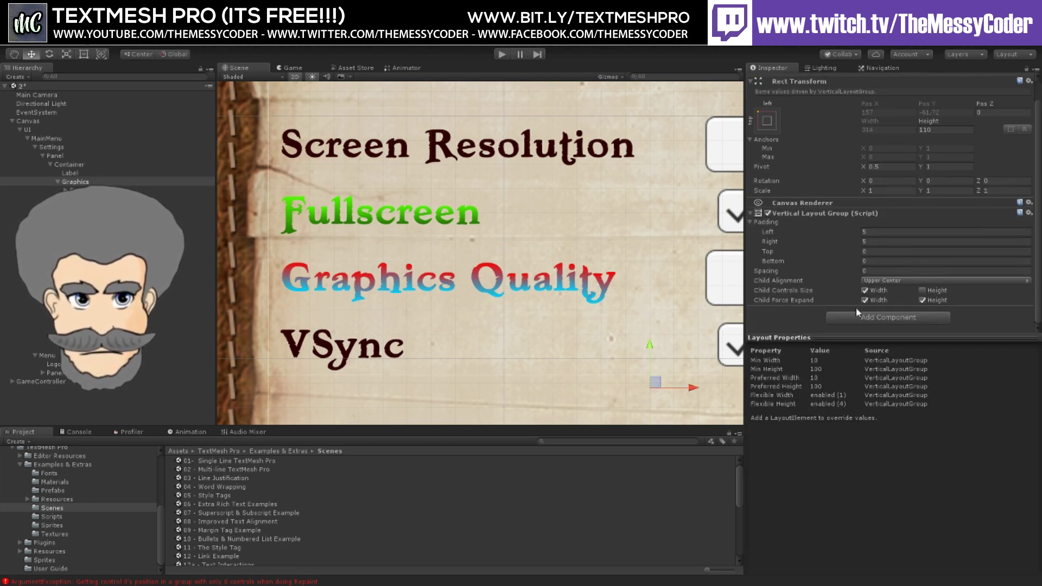
Step: Cycle the scene selection through Container, Panel, MainMenu, UI and Canvas back to the Graphics Quality label
click(528, 288)
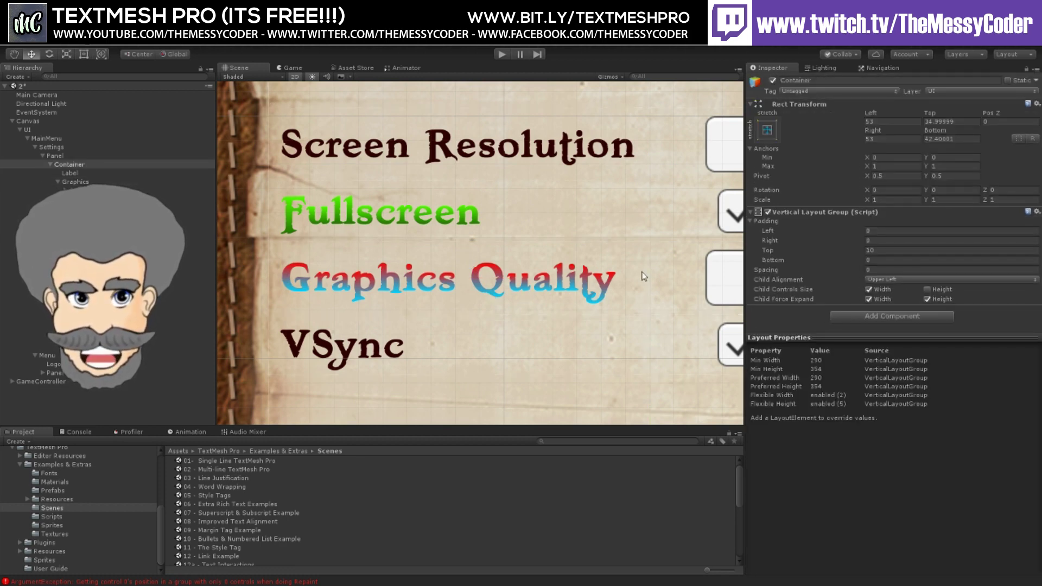
click(564, 283)
click(557, 281)
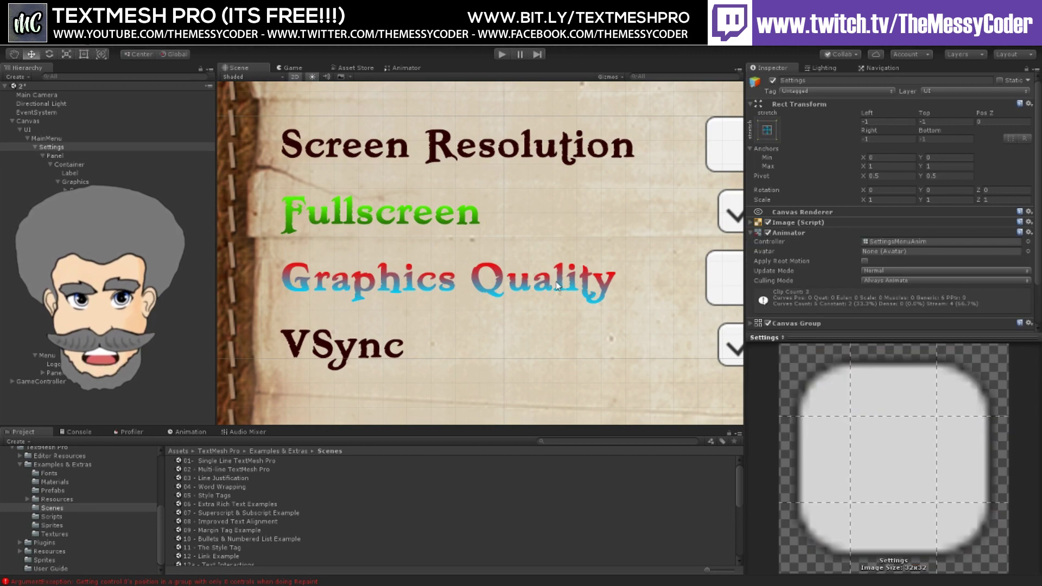
click(560, 284)
click(560, 285)
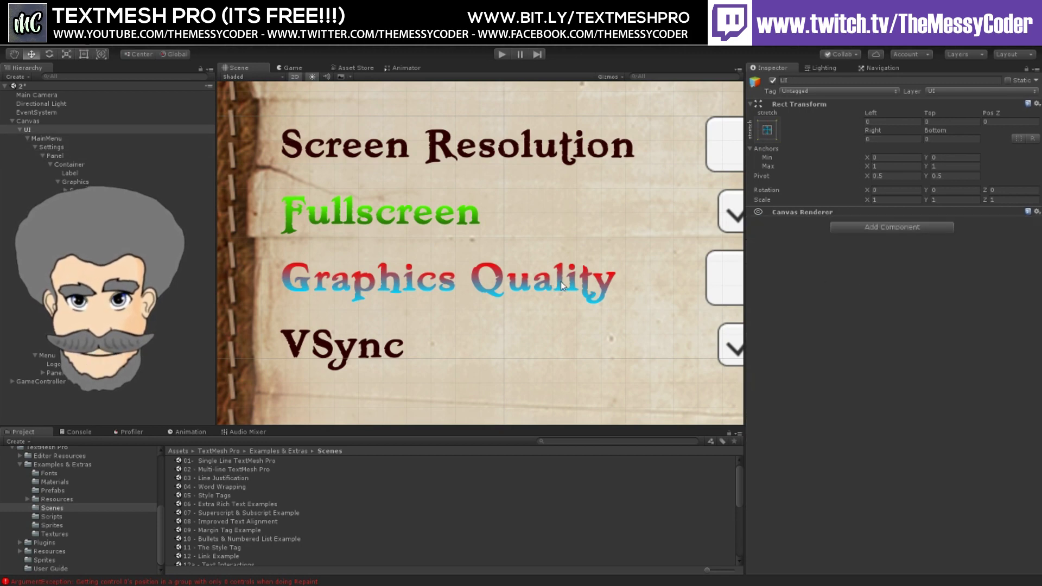
click(561, 286)
click(562, 286)
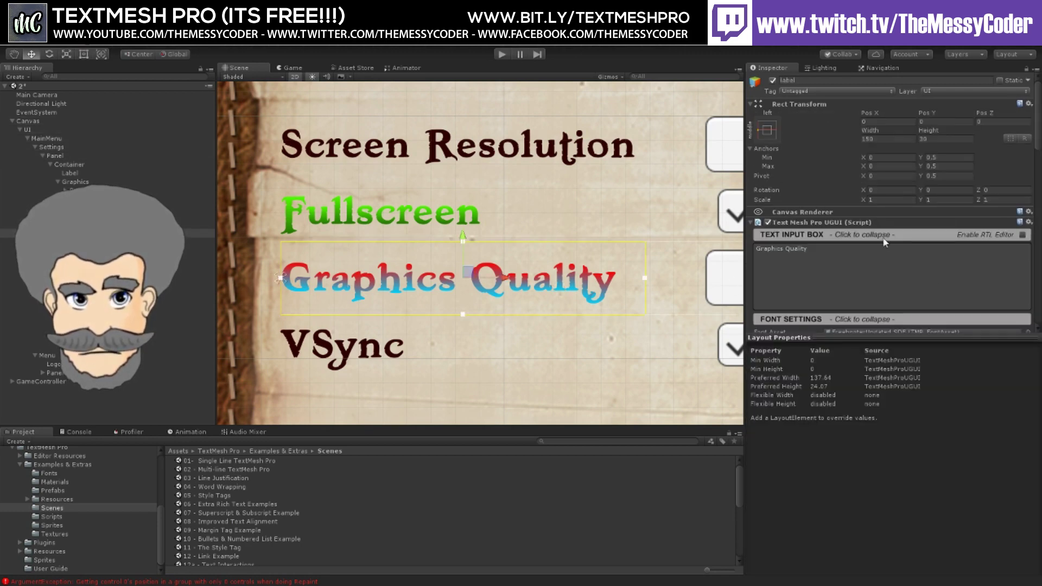
scroll(868, 260, down, 10)
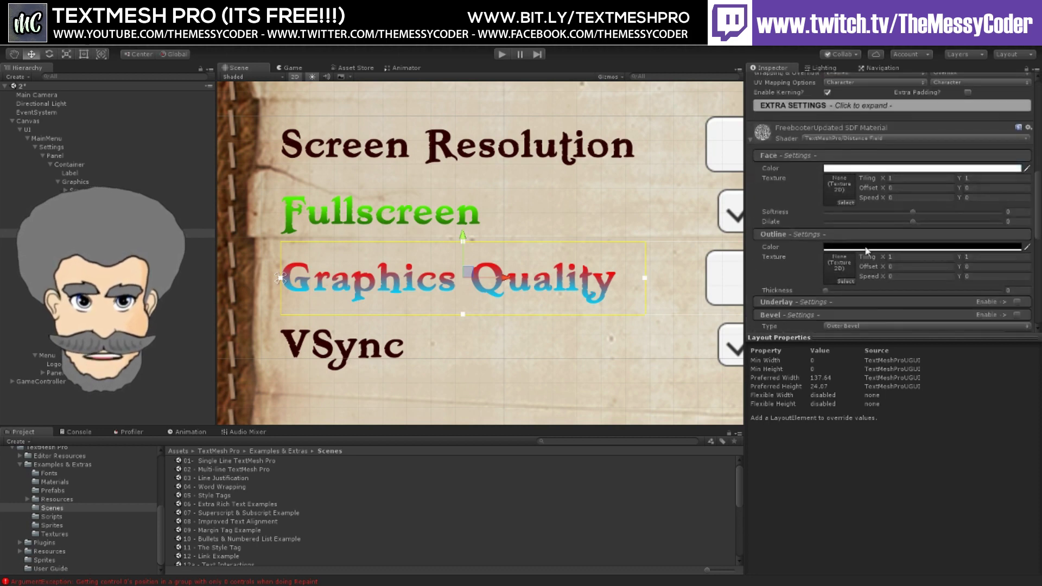
scroll(849, 234, down, 3)
scroll(857, 236, down, 2)
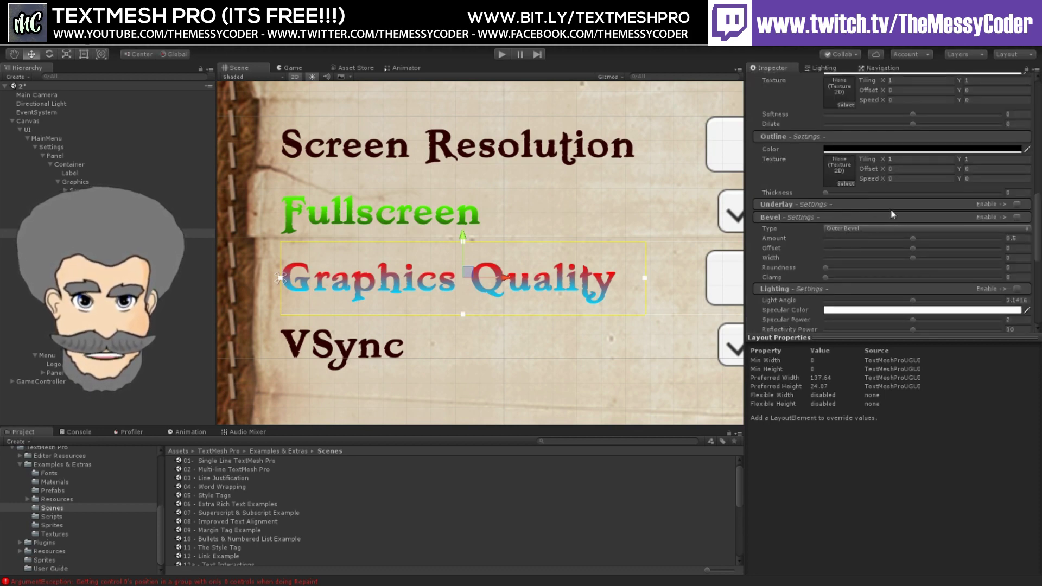
Step: Enable Underlay with offset 0.349/0.461, dilate 0.231 and softness 0.688
click(1013, 204)
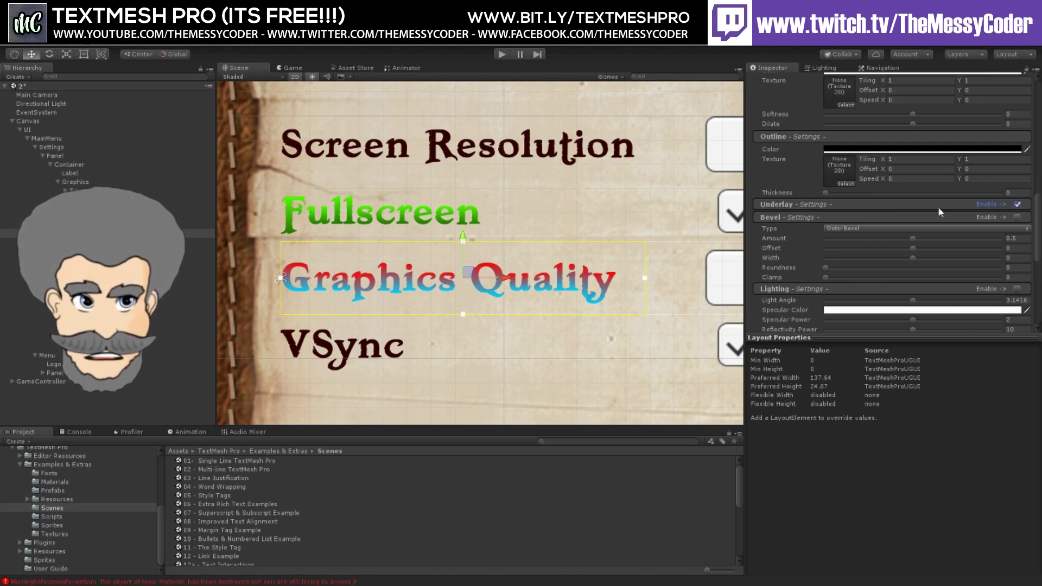
click(830, 204)
click(818, 203)
click(818, 203)
drag(913, 235, 939, 254)
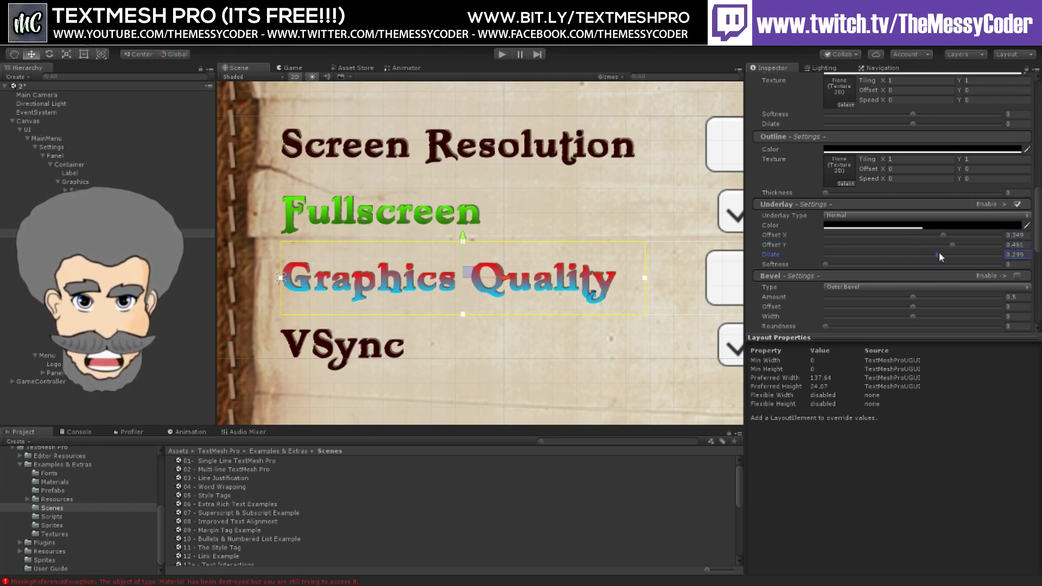
drag(825, 264, 848, 265)
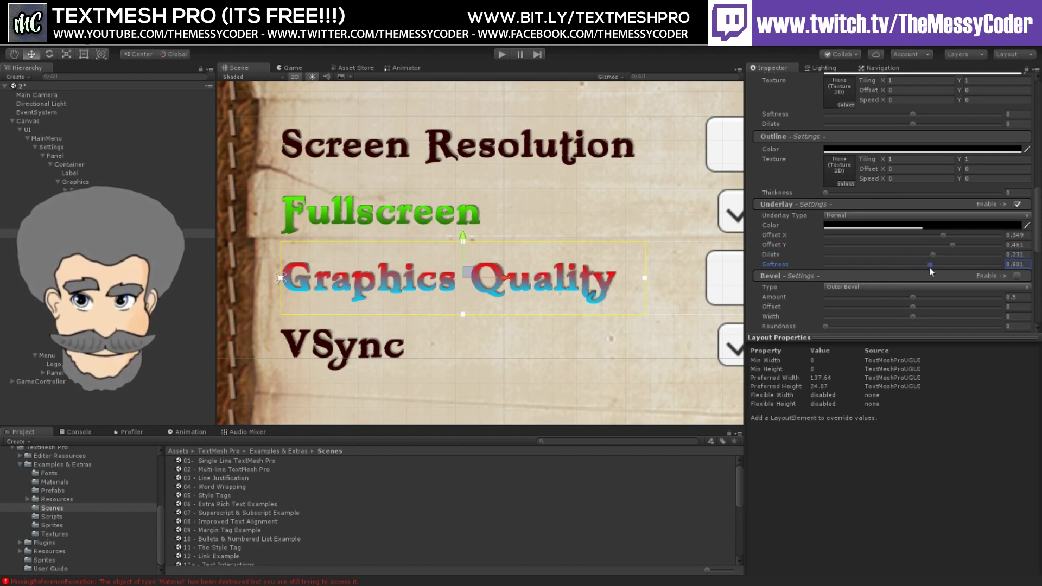
drag(945, 272, 943, 267)
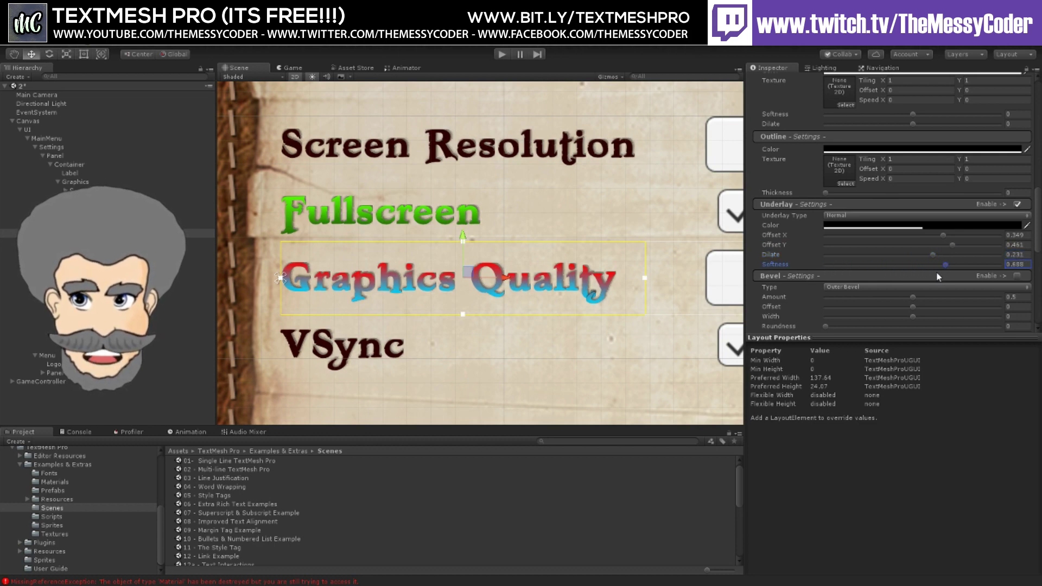
scroll(789, 258, up, 10)
Step: Try a label height of 50, undo back to 30, and select the 25 - TextMeshPro Title scene asset
click(923, 139)
text(5)
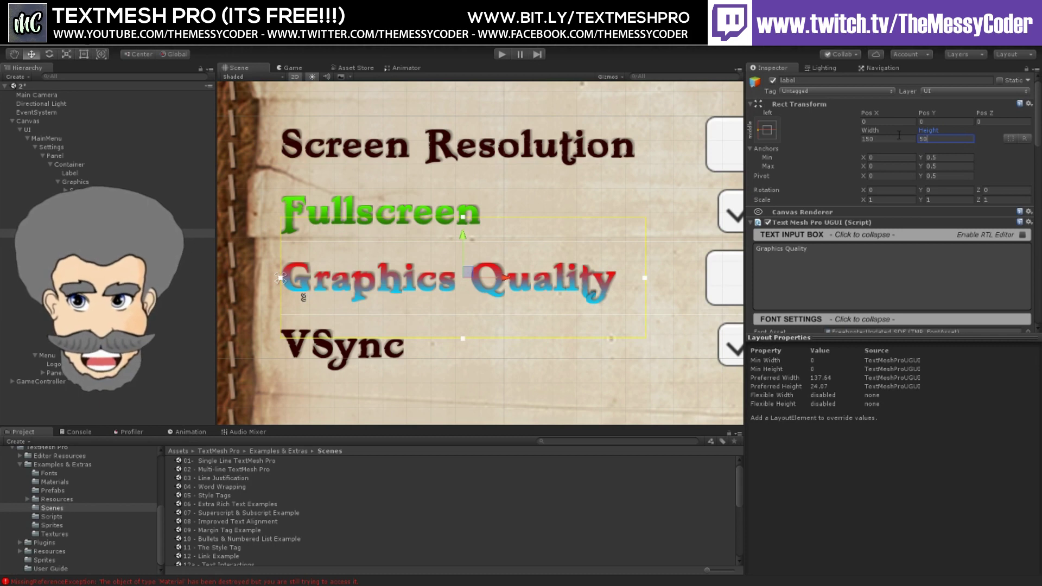
text(0)
key(ctrl+z)
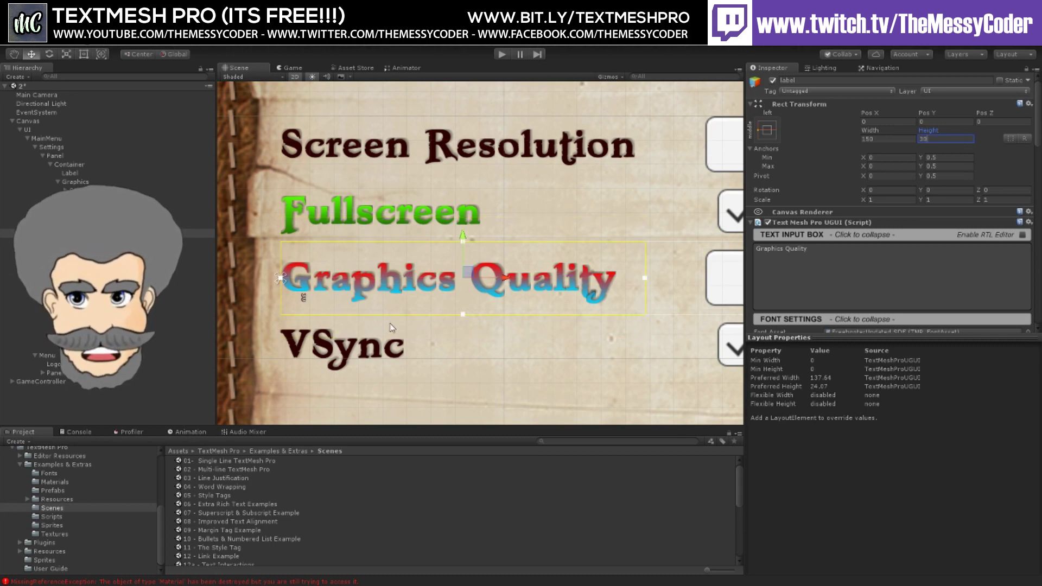
scroll(257, 523, down, 5)
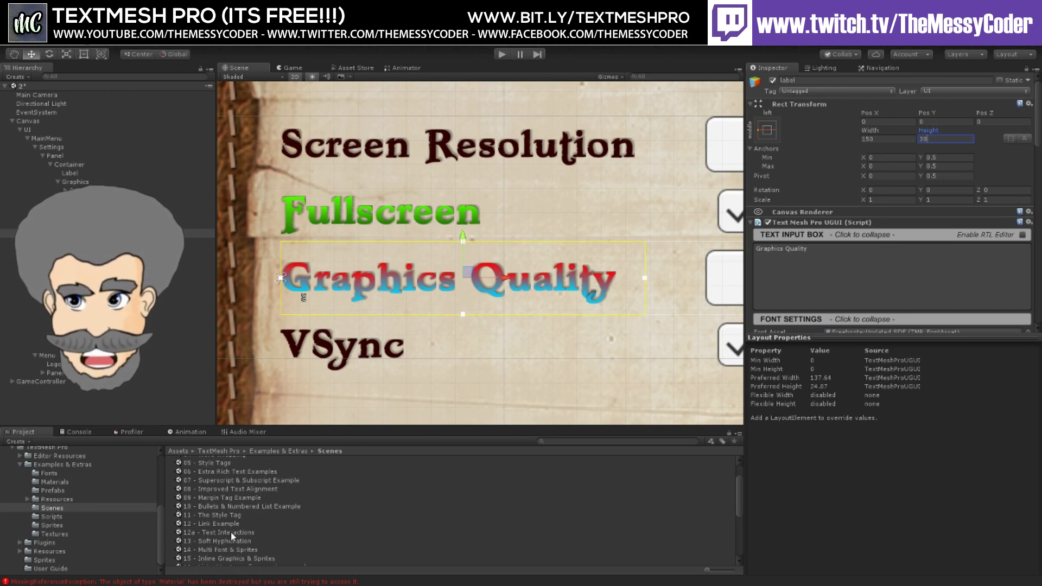
click(224, 548)
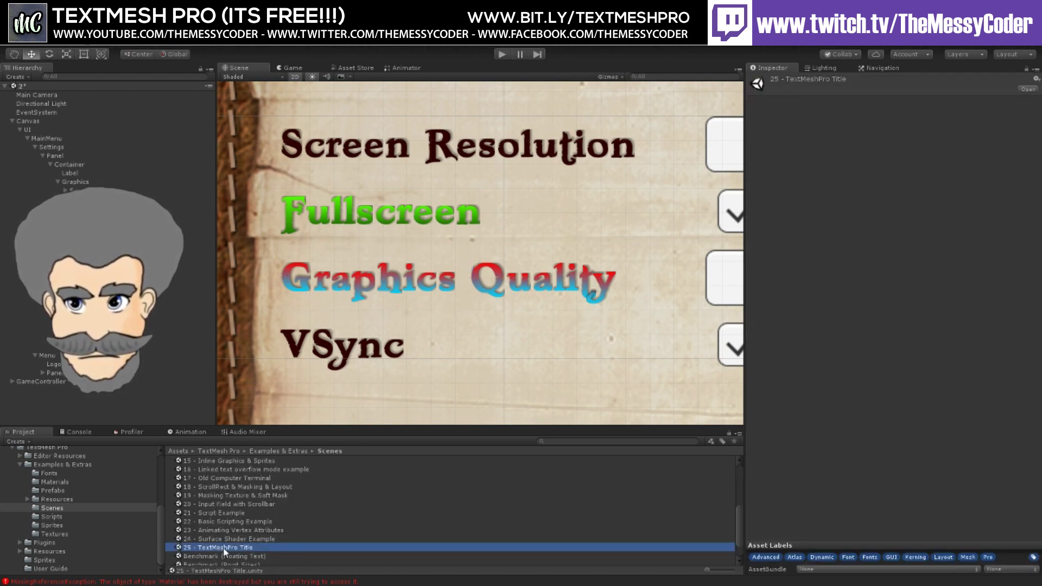
Step: Open the 25 - TextMeshPro Title example scene from the Scenes folder
double_click(225, 548)
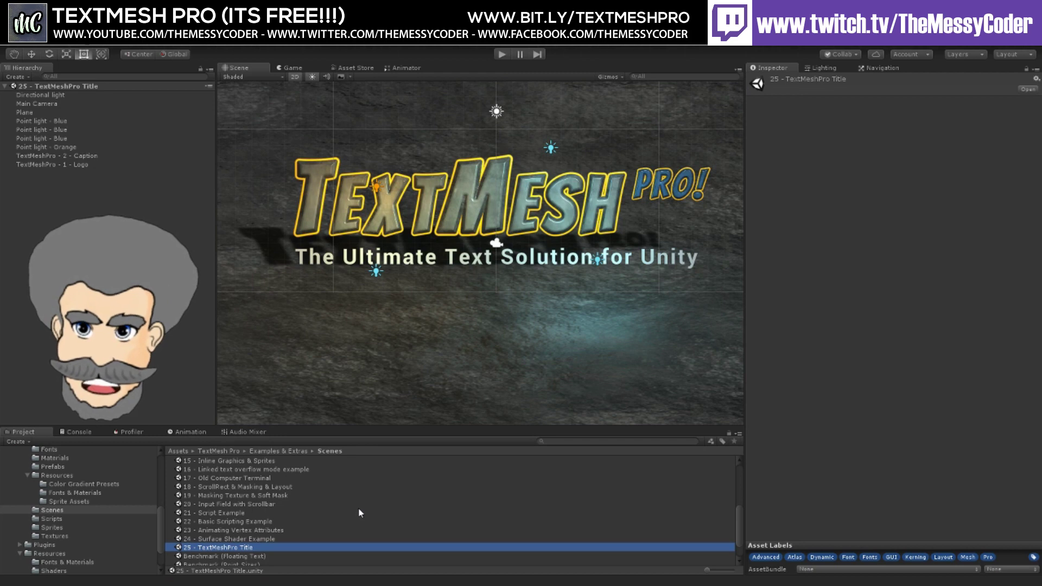
scroll(341, 513, up, 5)
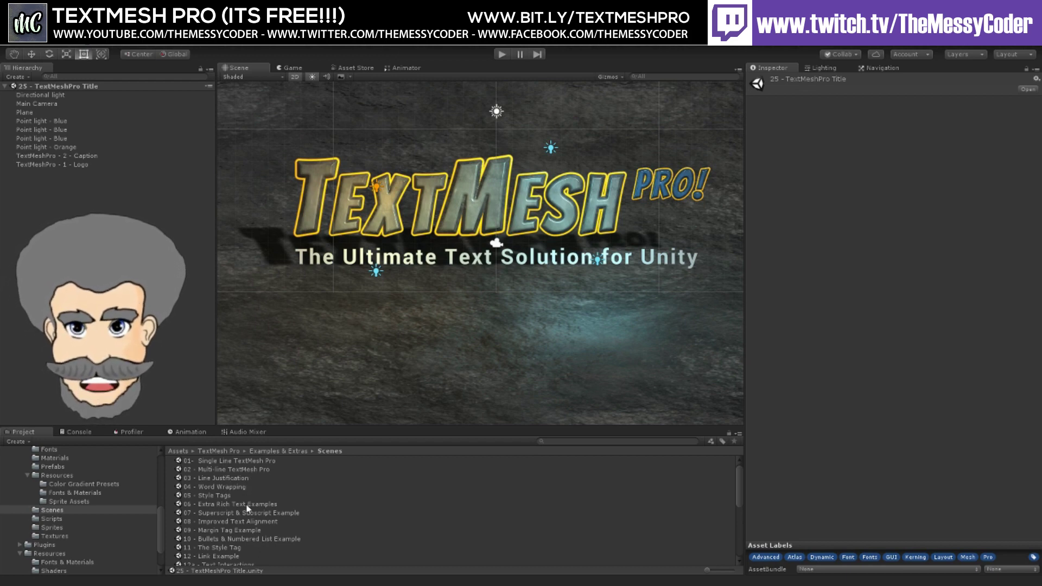
Step: Open 05 - Style Tags, inspect the Styles and Caption objects, and preview it in Play mode
double_click(209, 496)
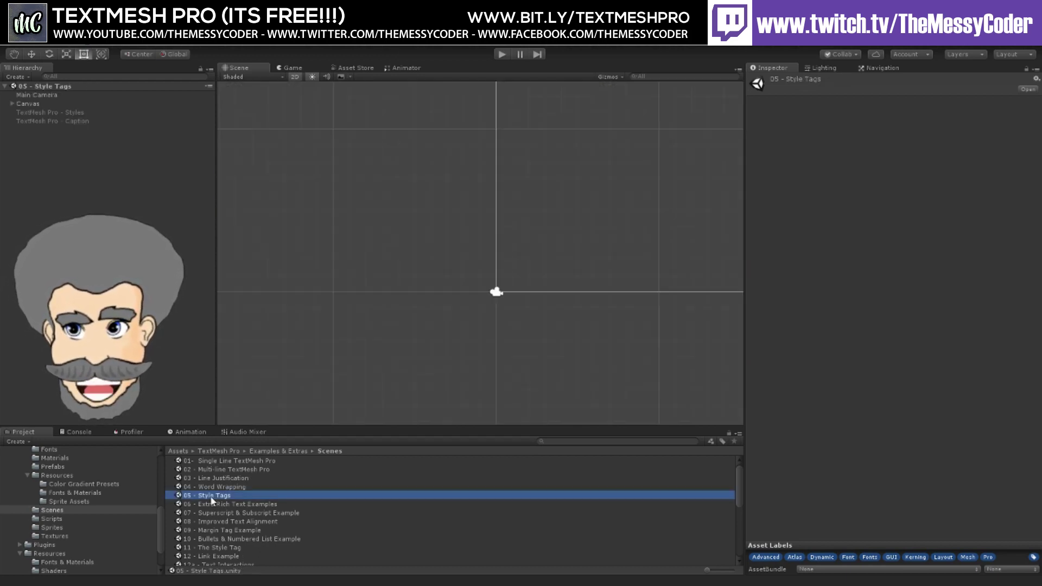
double_click(40, 112)
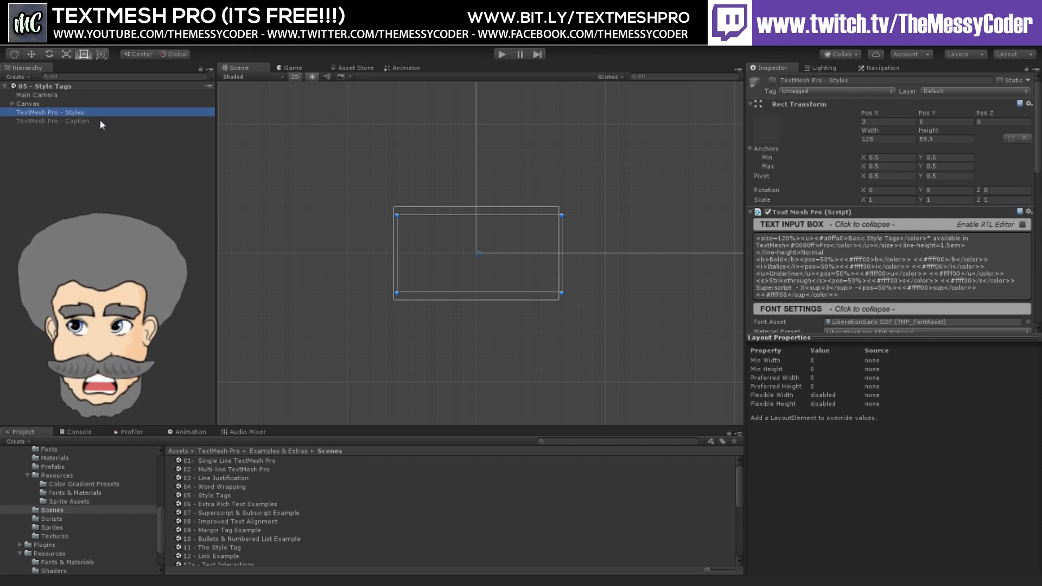
click(39, 121)
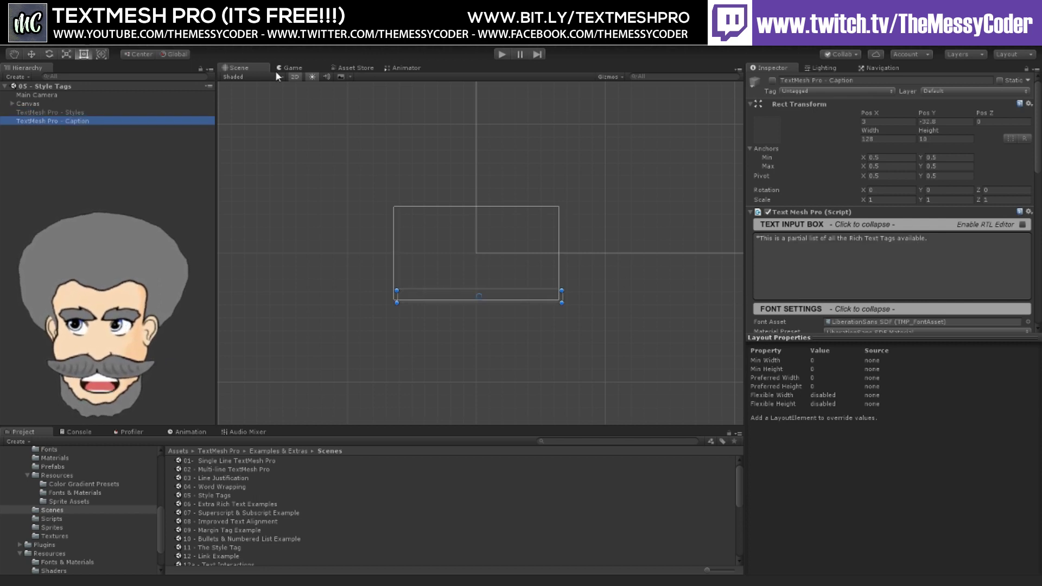
click(500, 55)
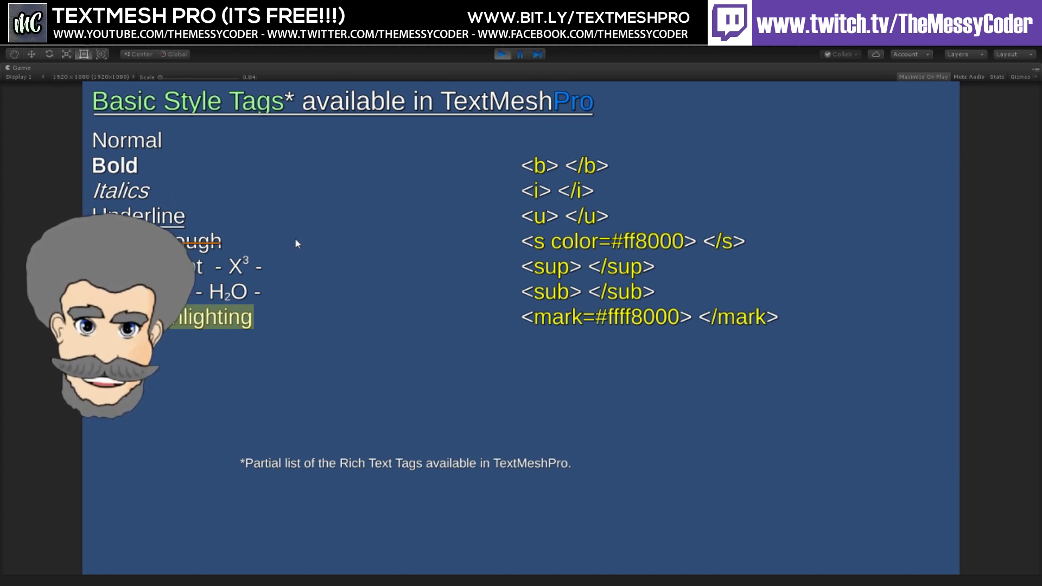
click(497, 57)
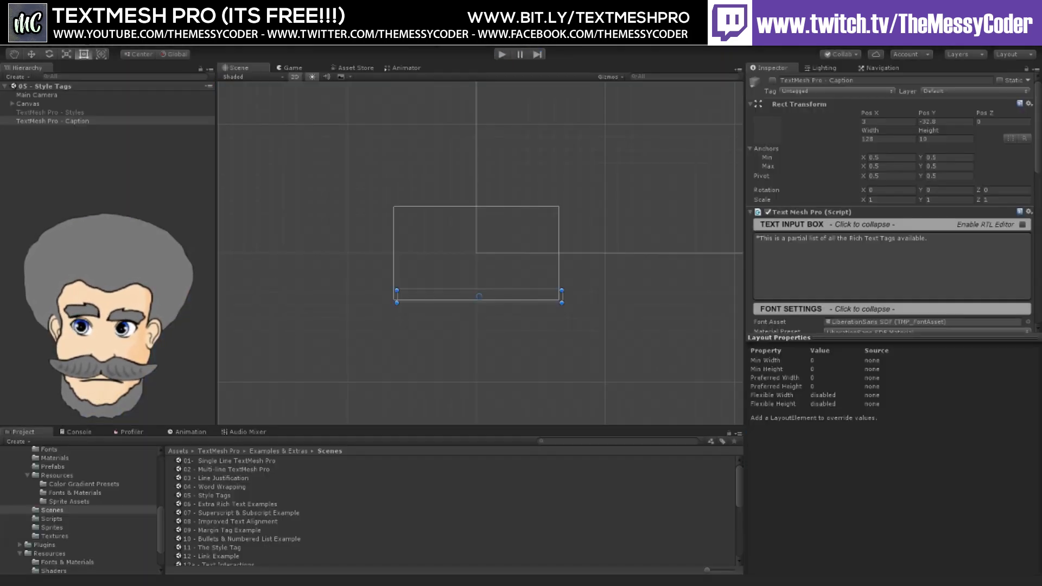
scroll(216, 541, down, 6)
scroll(220, 552, down, 2)
Step: Reopen 25 - TextMeshPro Title, frame the Logo, toggle scene lighting, and select Point light - Blue
double_click(229, 518)
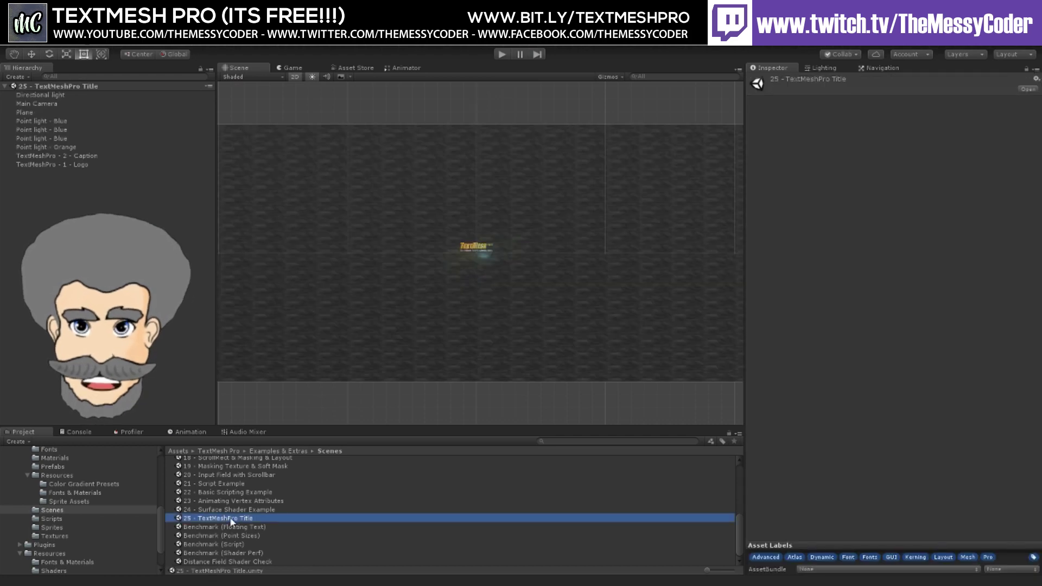
double_click(69, 164)
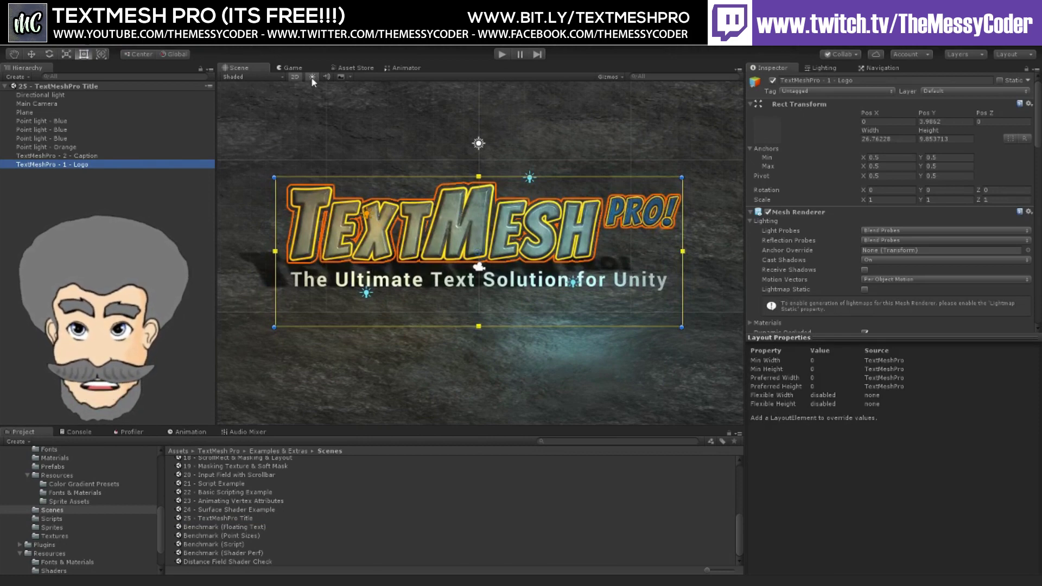
click(312, 77)
click(312, 77)
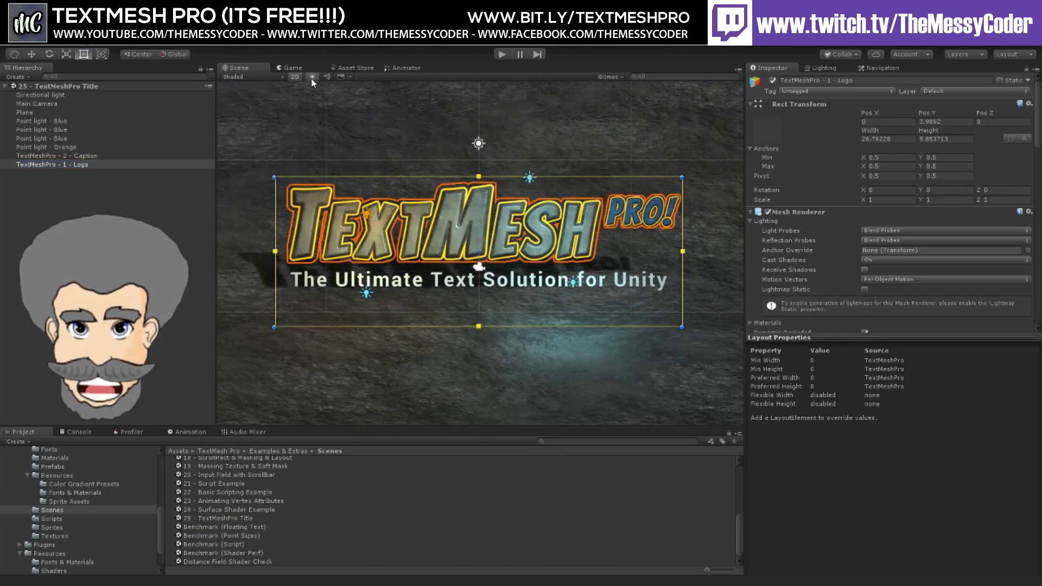
click(312, 78)
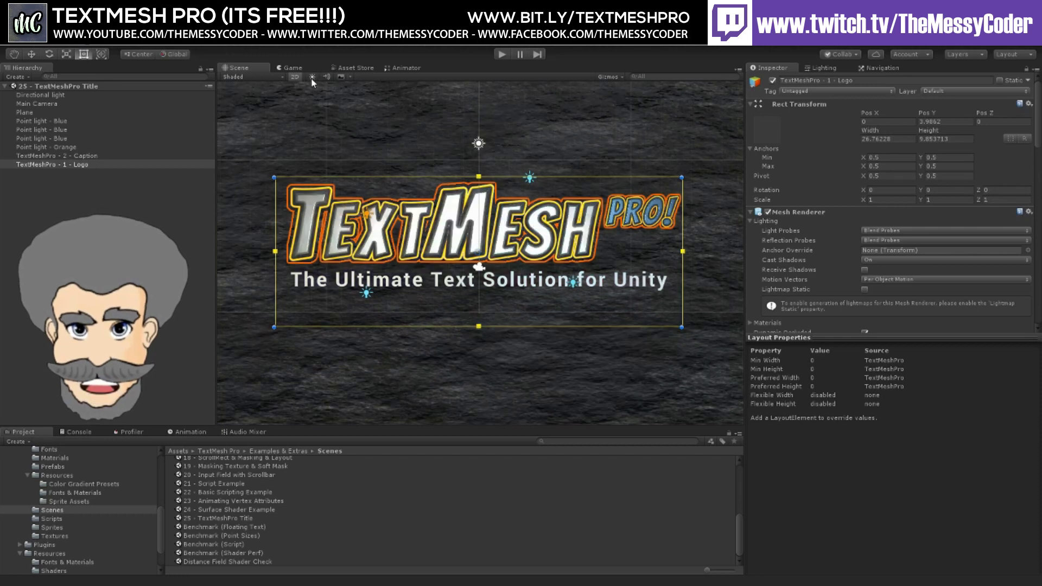
click(312, 80)
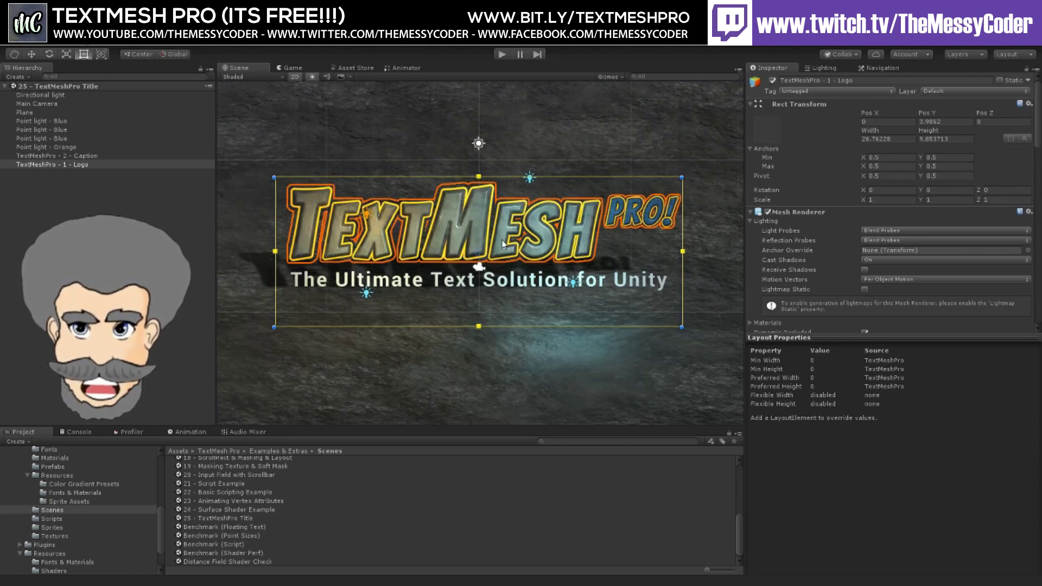
click(61, 138)
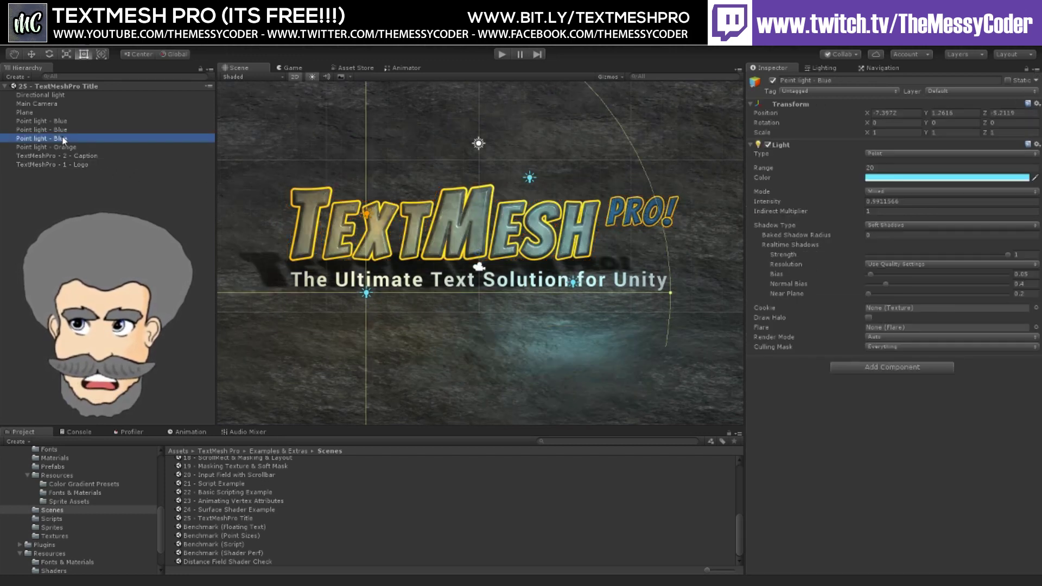
Step: With the Move tool, slide the blue and orange point lights to the right along X
click(32, 53)
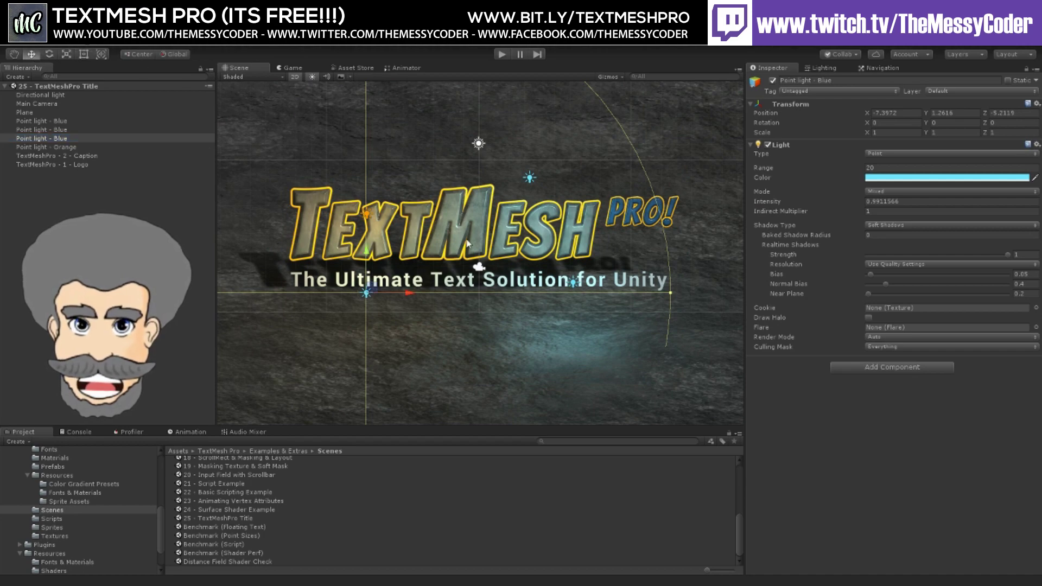
scroll(393, 287, up, 5)
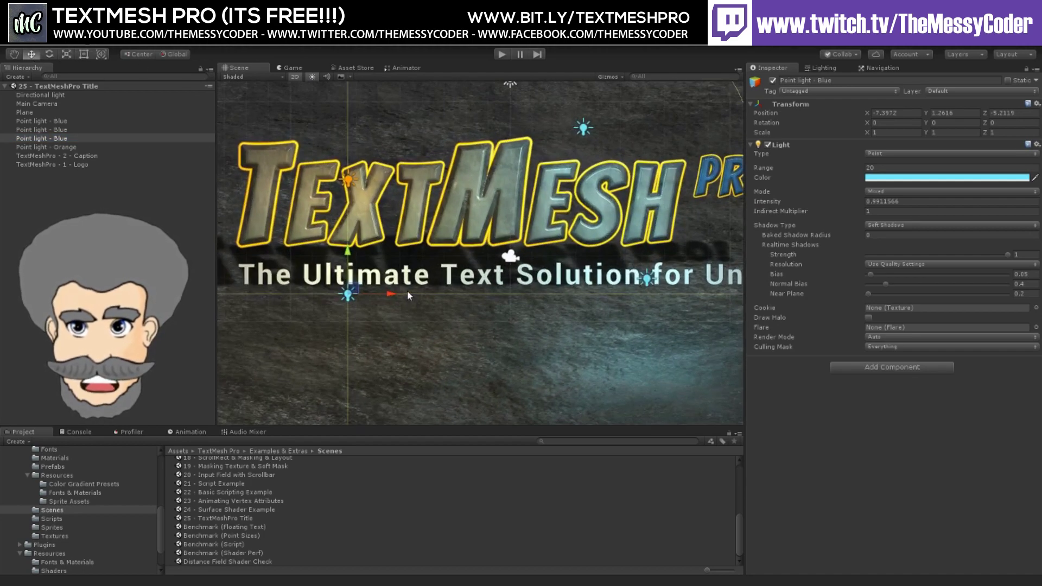
middle_drag(390, 277, 404, 339)
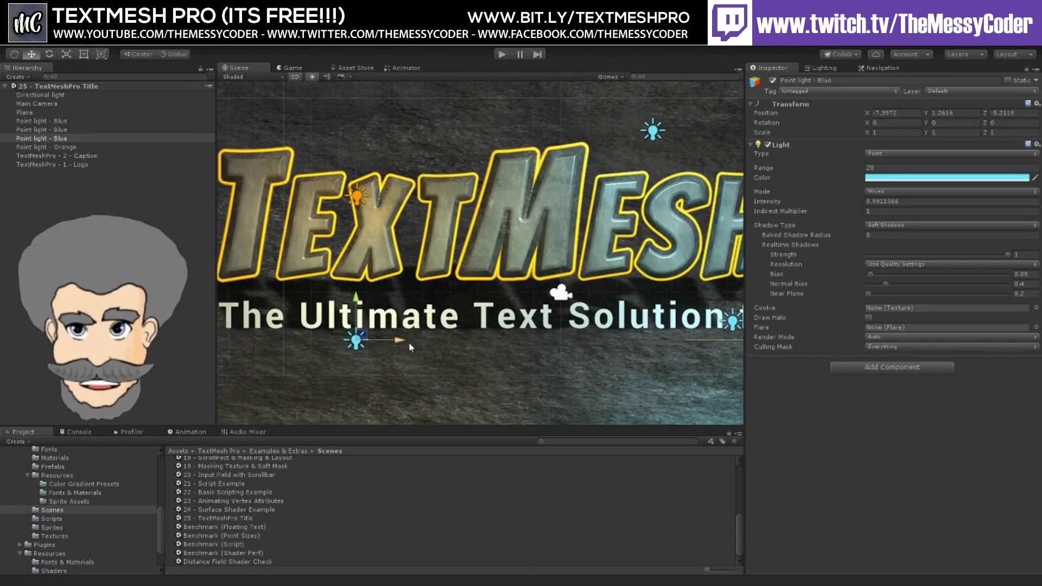
mouse_move(402, 343)
mouse_down()
mouse_move(569, 342)
mouse_move(383, 342)
mouse_up()
click(357, 200)
drag(408, 203, 599, 213)
Step: In a 3D perspective view, lower the orange point light and place it over the M
click(294, 77)
alt+drag(348, 228, 542, 287)
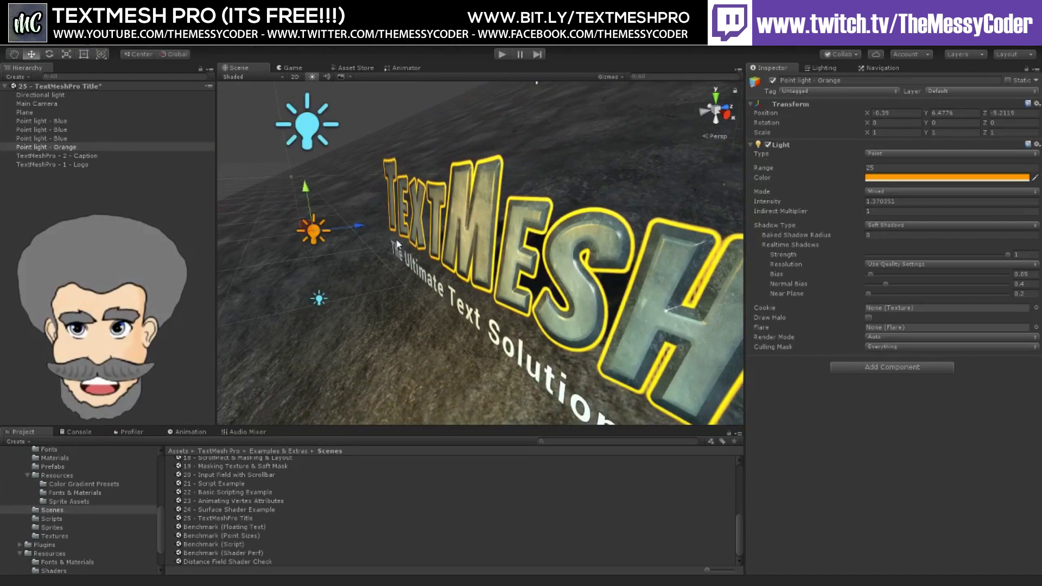
drag(309, 228, 319, 245)
key(f)
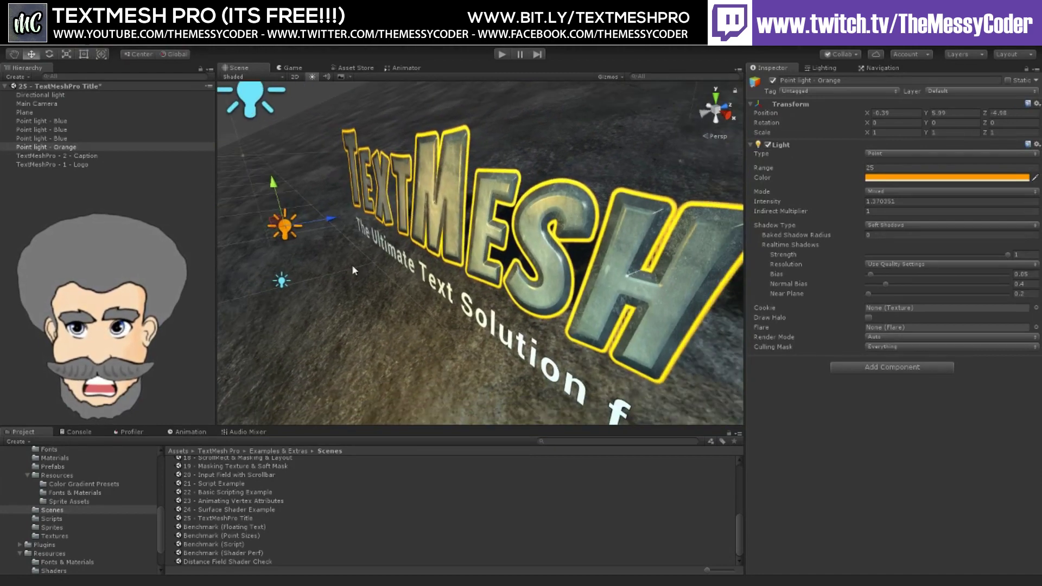
drag(476, 280, 585, 205)
drag(555, 320, 464, 278)
scroll(491, 280, up, 5)
scroll(463, 272, up, 6)
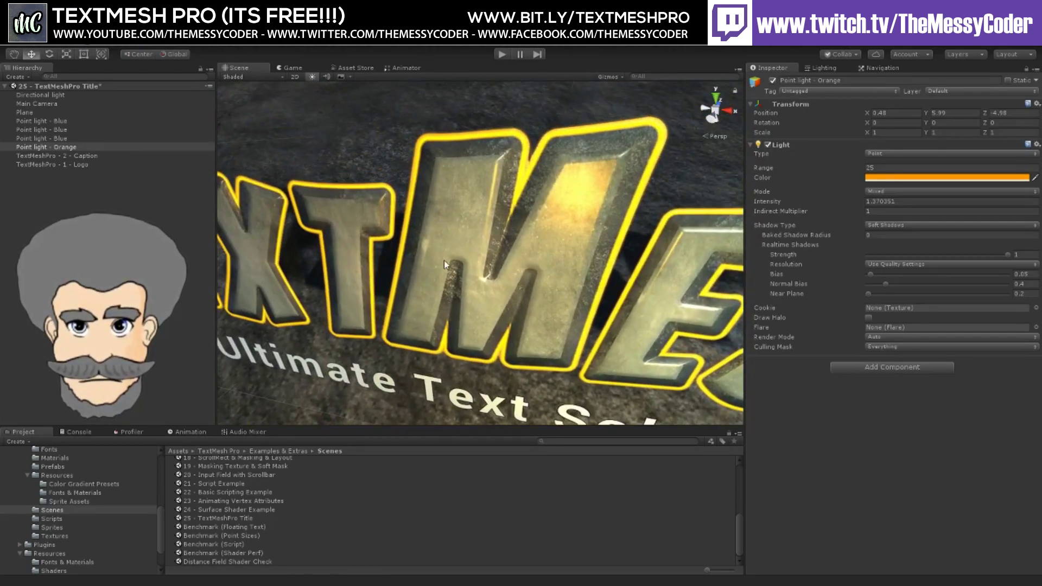
Step: Return the scene to 2D with the Rect tool and frame the whole TextMesh title
click(296, 77)
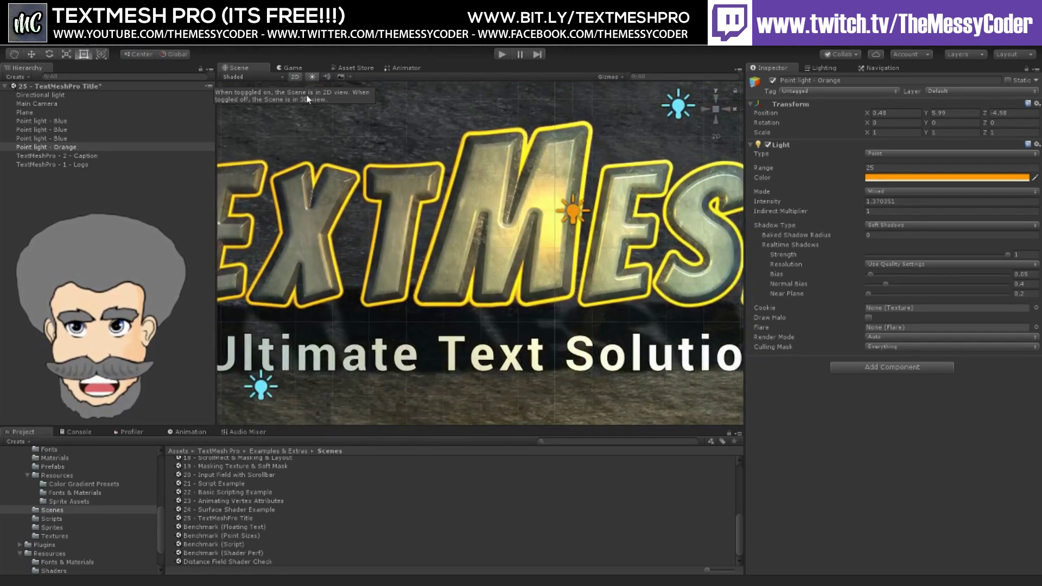
key(t)
scroll(491, 205, down, 3)
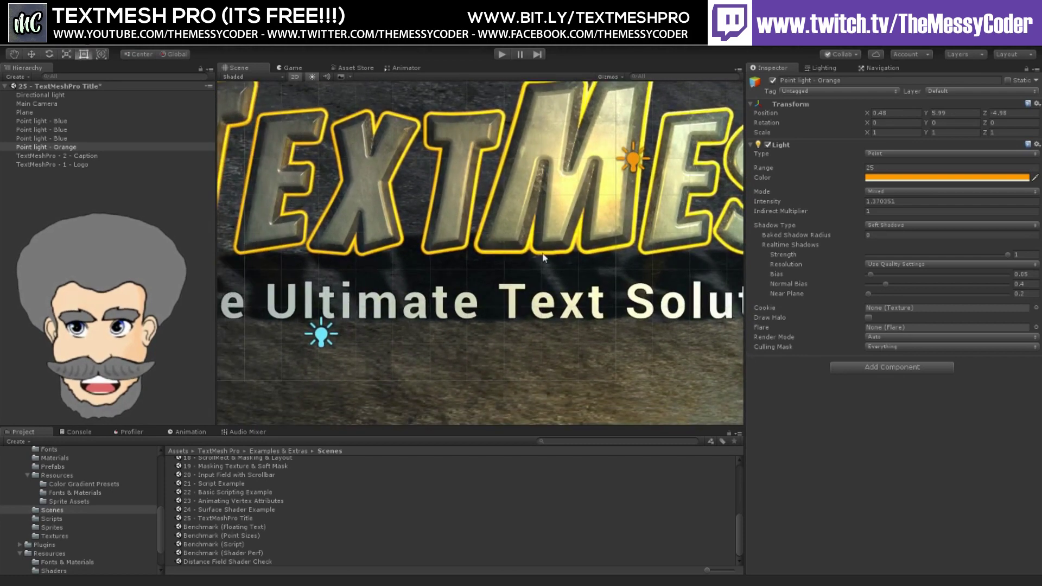
middle_drag(465, 304, 467, 217)
scroll(499, 235, down, 2)
scroll(476, 314, up, 4)
scroll(464, 304, up, 8)
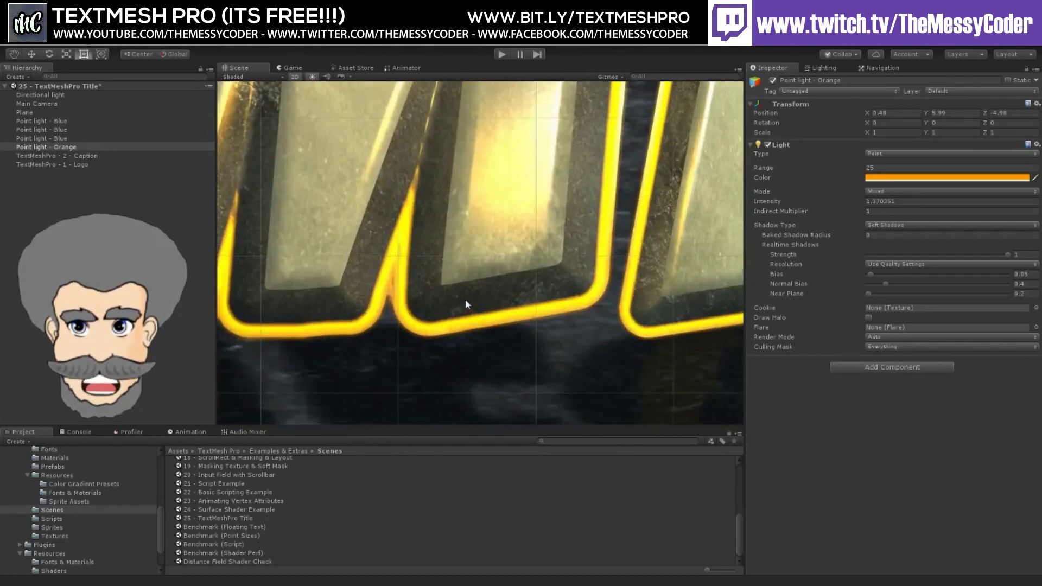
scroll(452, 311, down, 8)
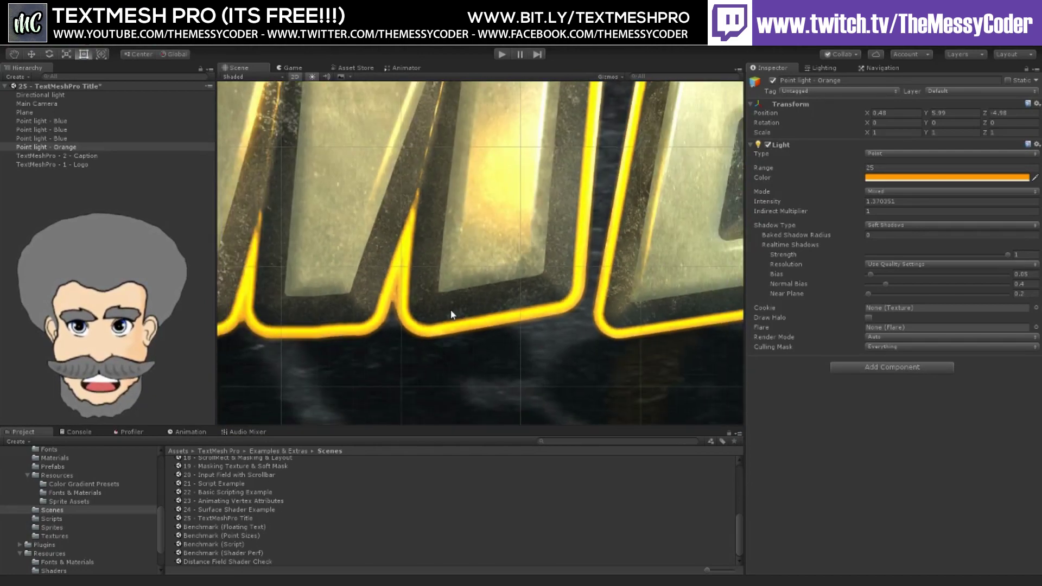
scroll(444, 315, down, 8)
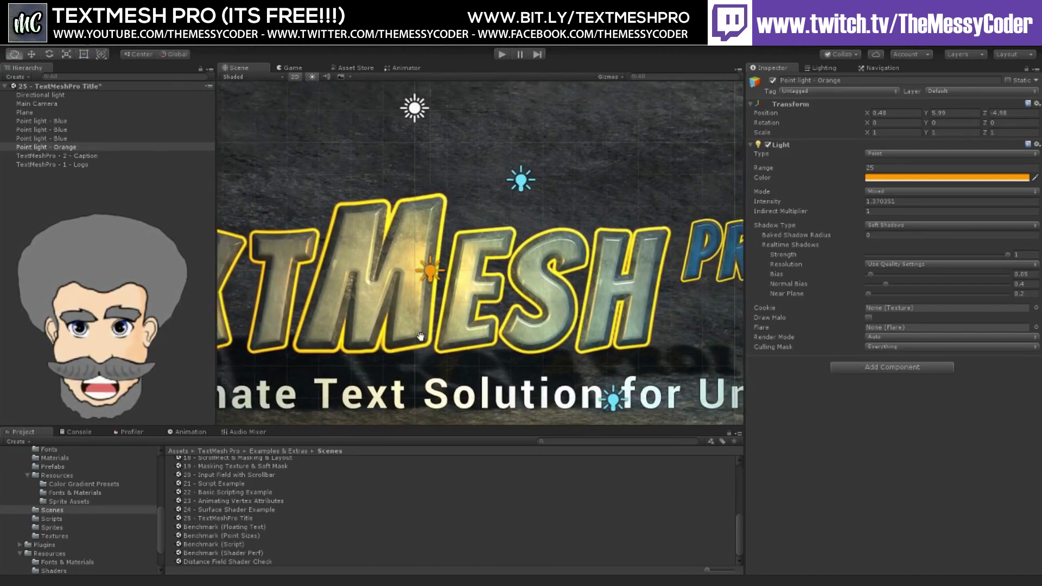
scroll(437, 329, down, 3)
scroll(501, 254, up, 3)
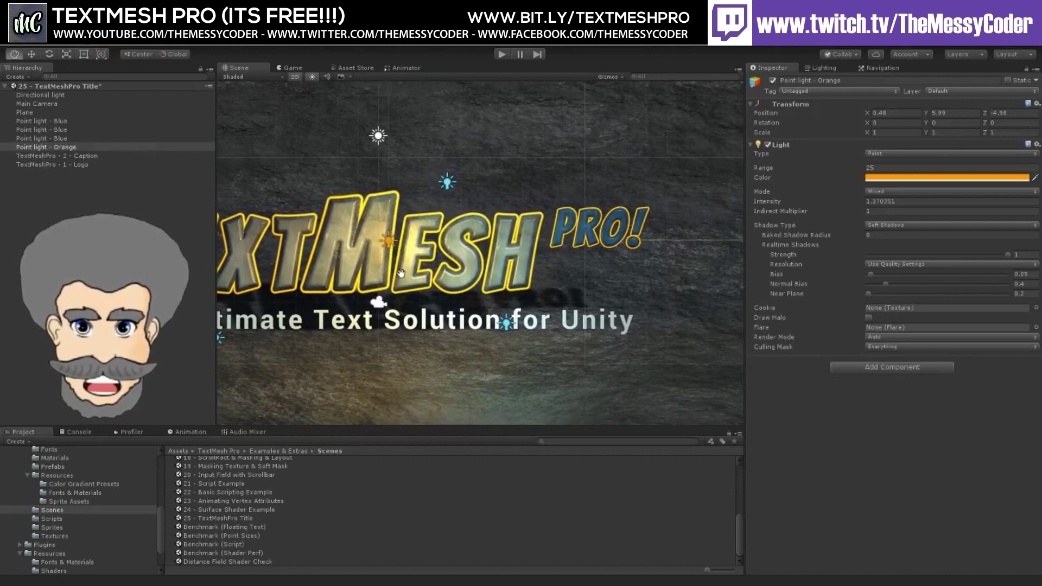
Step: On the TextMeshPro - 1 - Logo text, change the first size tag to +36
scroll(502, 254, down, 2)
key(t)
click(499, 251)
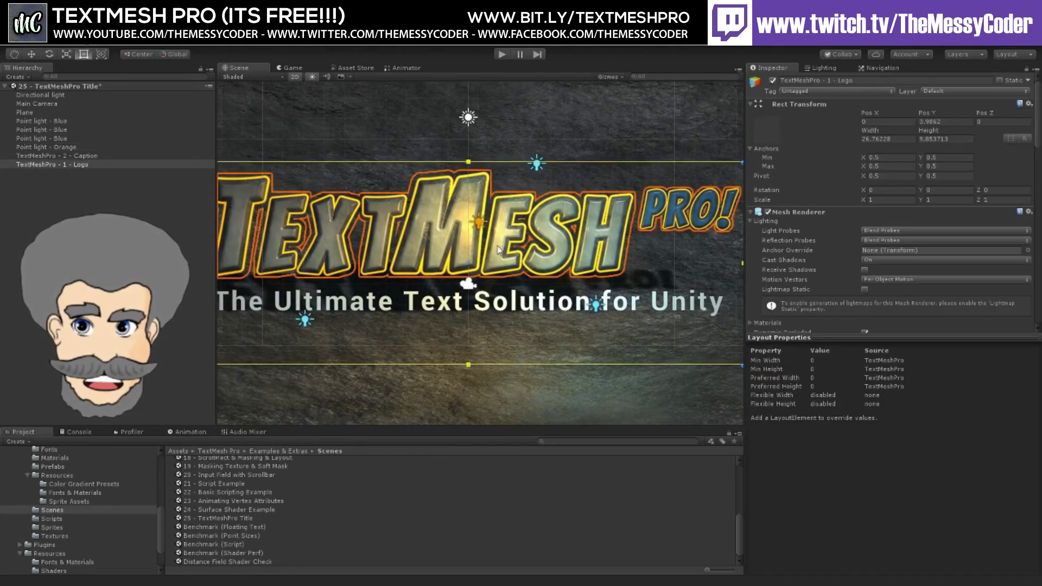
scroll(801, 249, down, 6)
scroll(816, 210, up, 2)
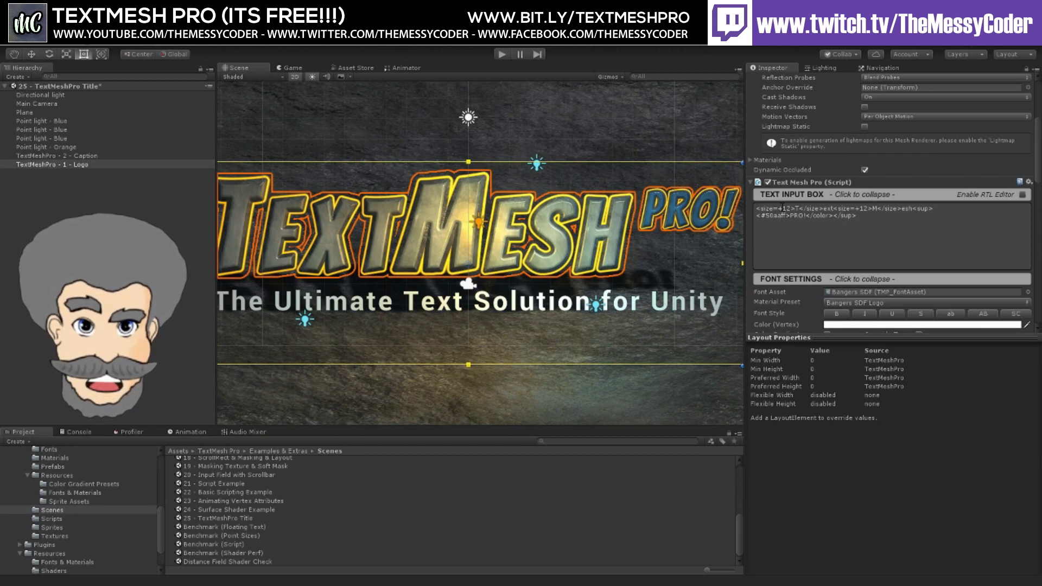
drag(756, 208, 800, 211)
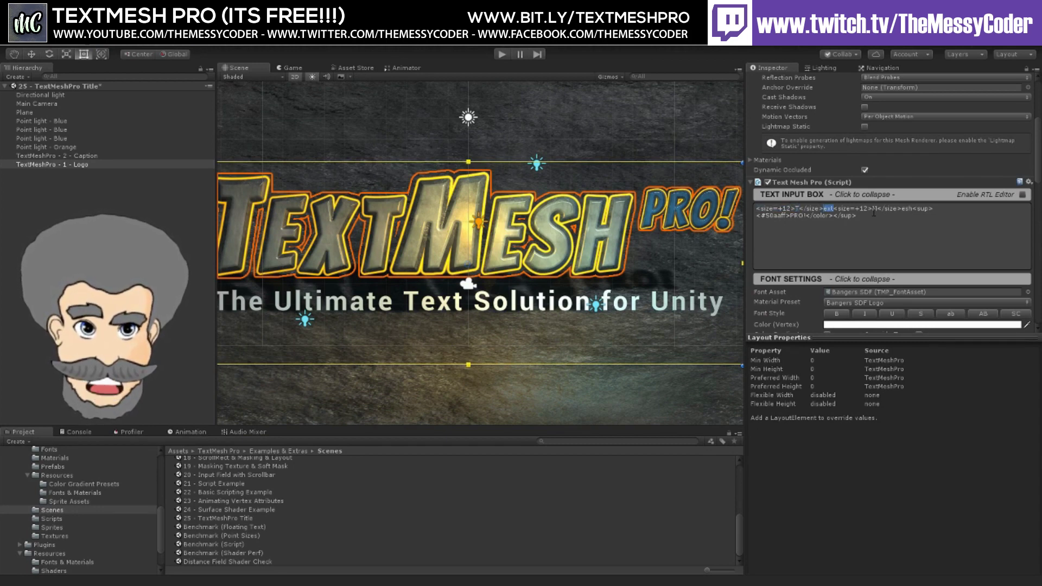
key(ctrl+a)
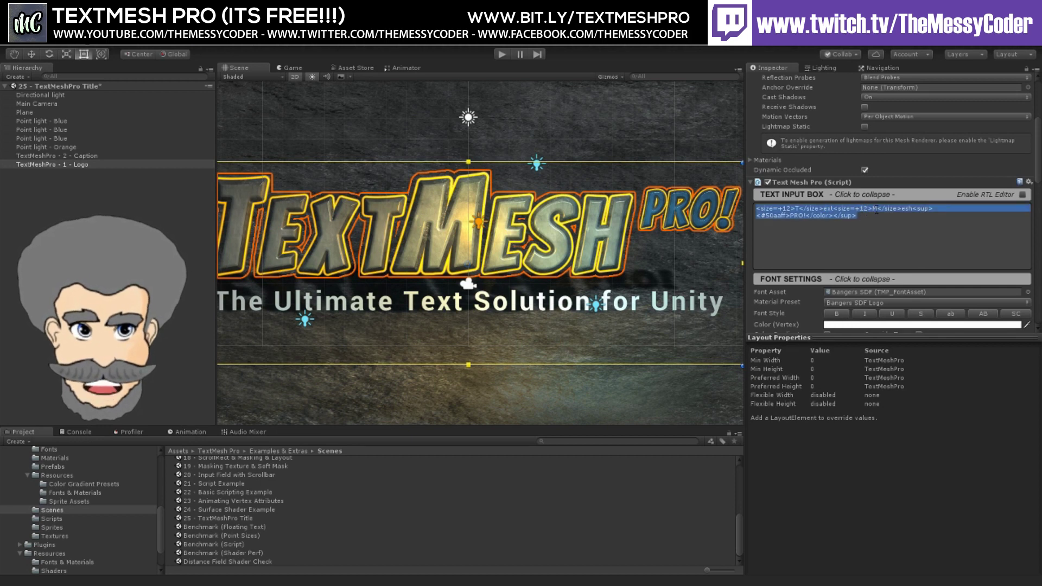
click(876, 210)
drag(917, 210, 913, 210)
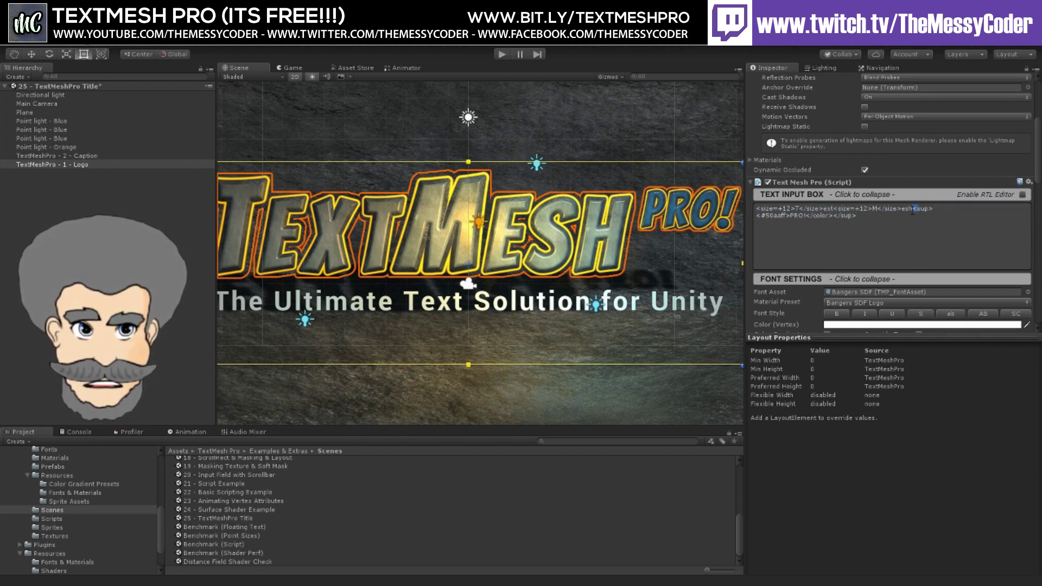
double_click(797, 215)
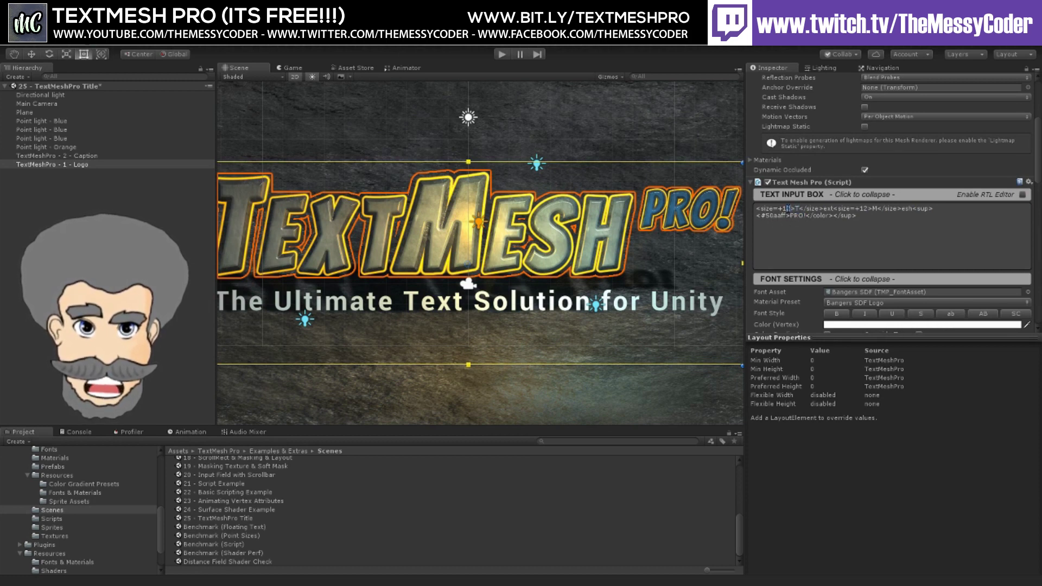
text(4)
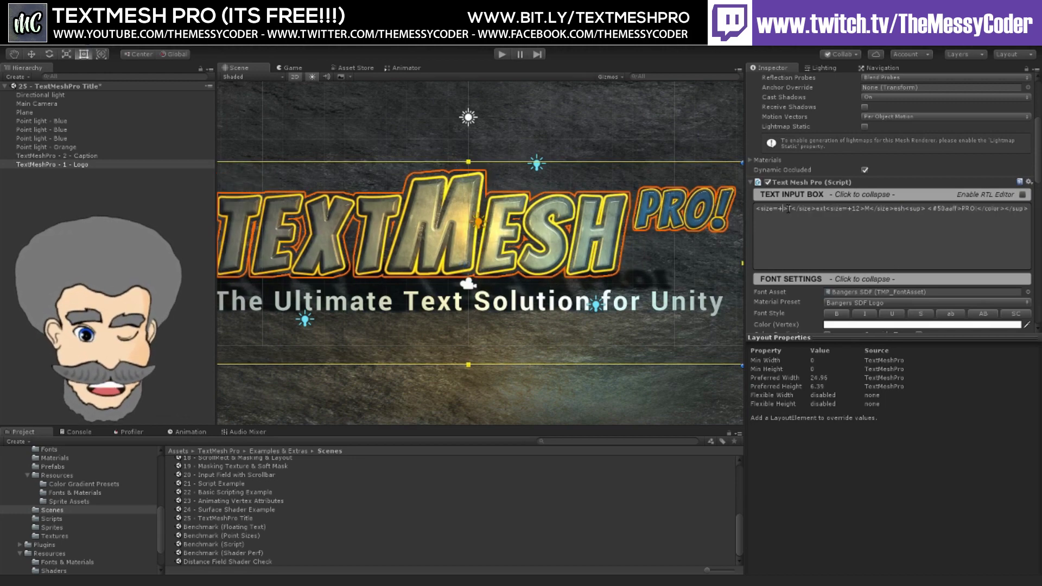
key(BackSpace)
text(36)
Step: Swap the T and M in the logo text so it reads 'MextTesh'
middle_drag(464, 276, 523, 276)
double_click(797, 208)
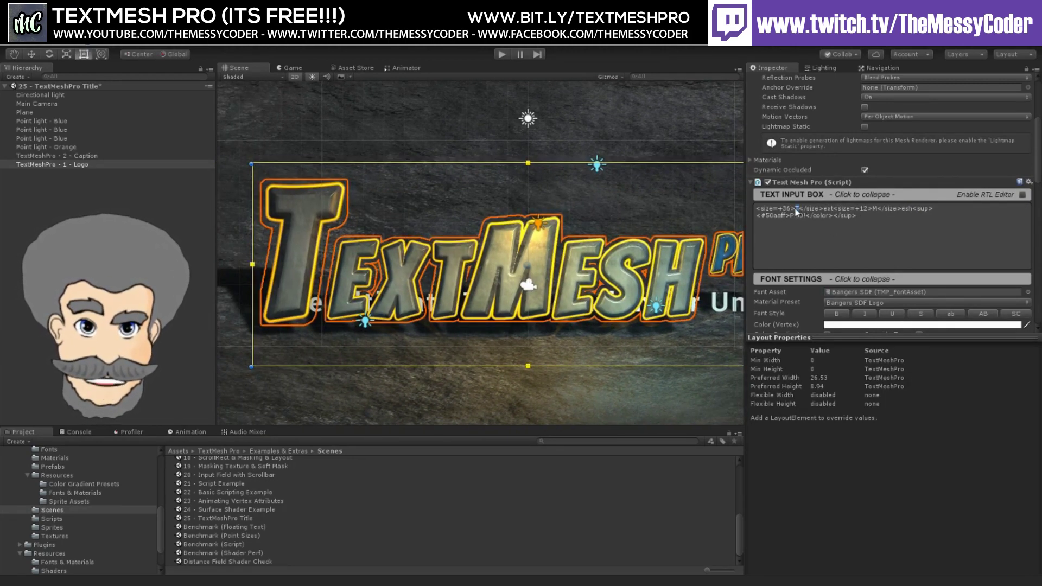
text(M)
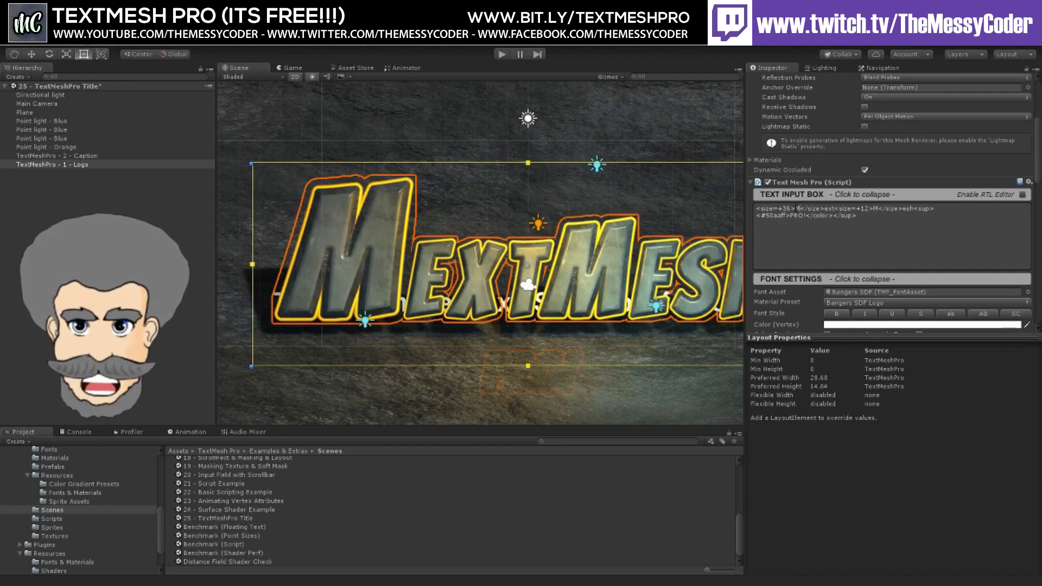
middle_drag(702, 232, 657, 202)
double_click(875, 208)
text(T)
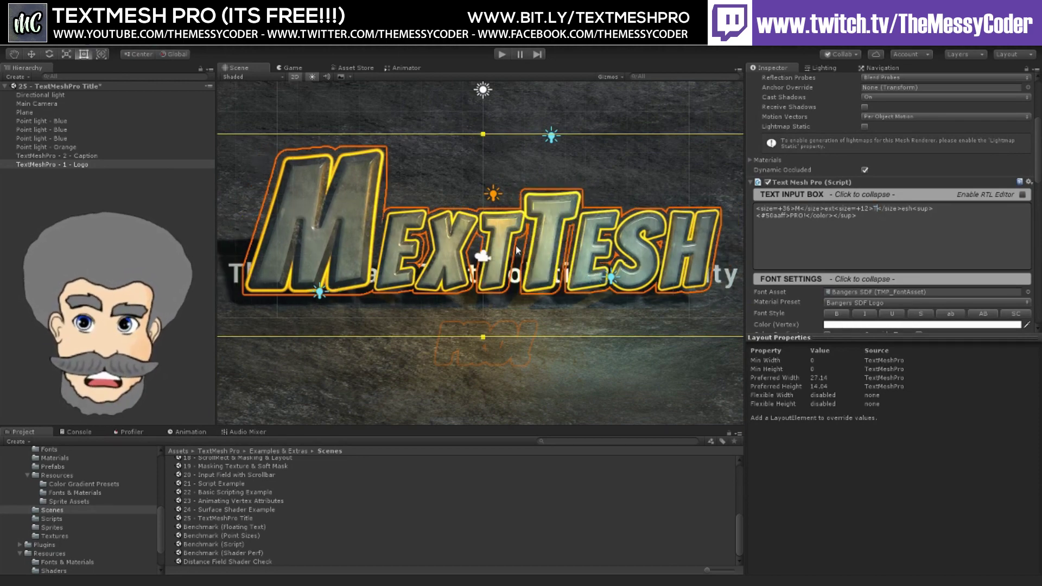
Step: Slide the blue point light further right with the Move tool
click(322, 294)
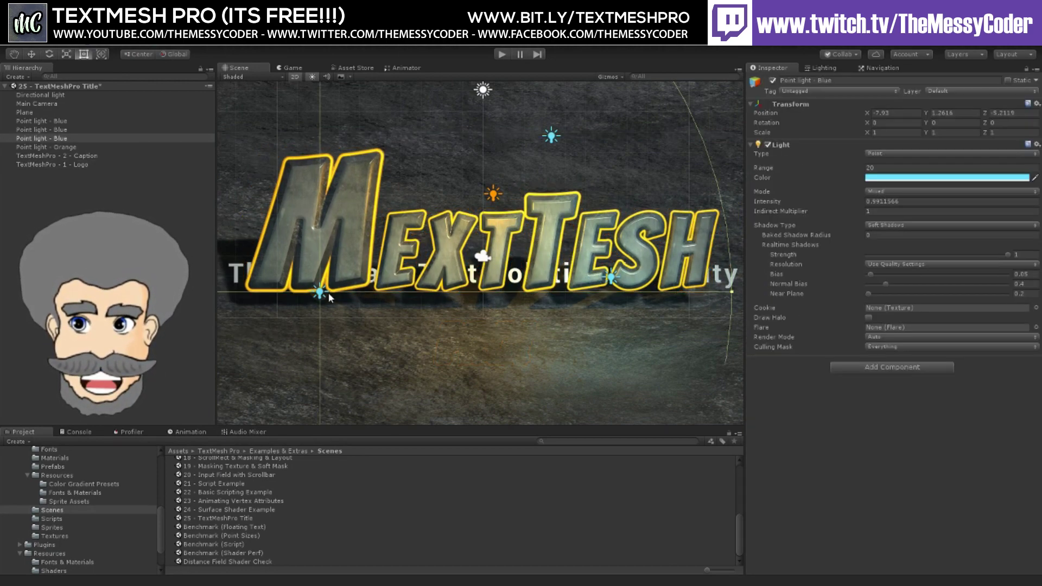
click(32, 54)
drag(323, 271, 609, 274)
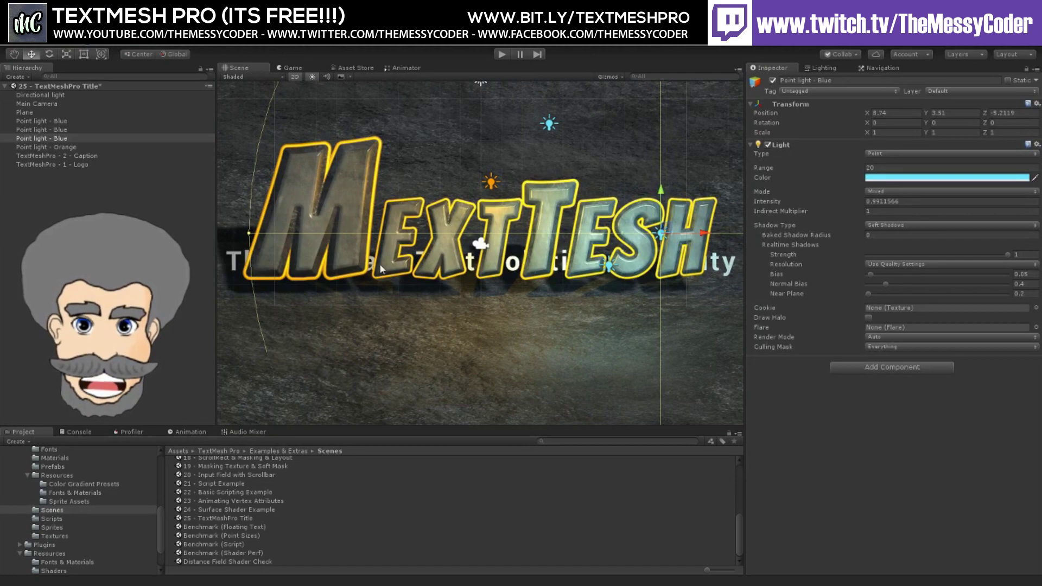
Step: Raise the MextTesh logo to Pos Y 7 above the subtitle caption
click(81, 165)
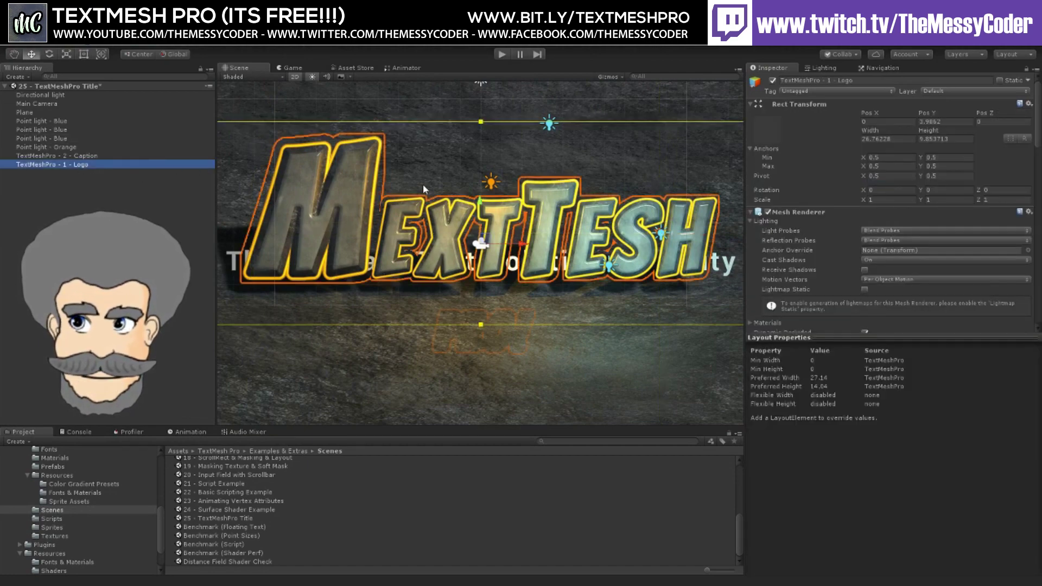
drag(472, 206, 467, 143)
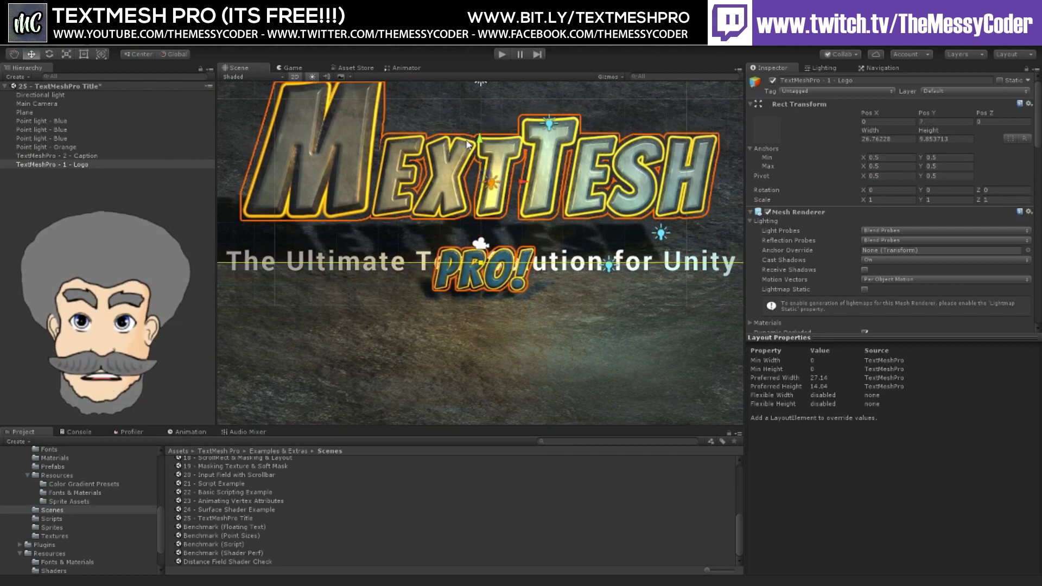
click(74, 156)
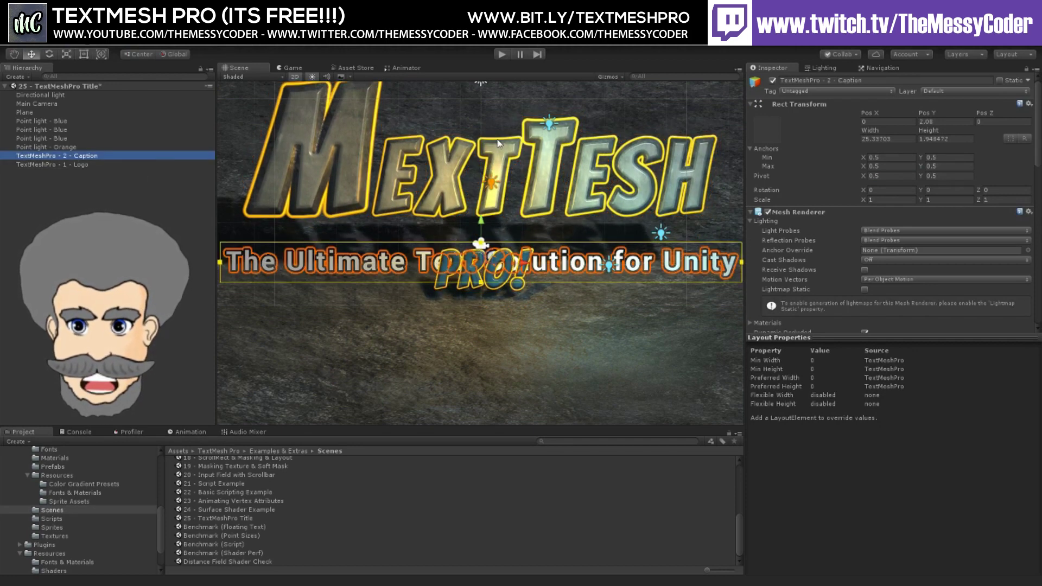